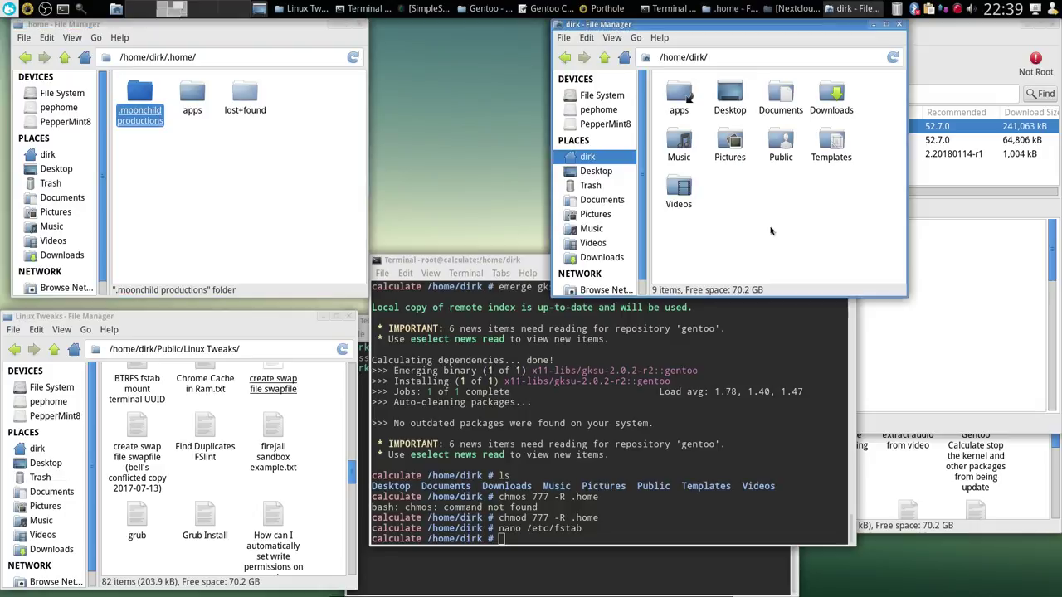
Check the home directory with hidden files shown, hide them again, and open its apps folder
key("ctrl+h")
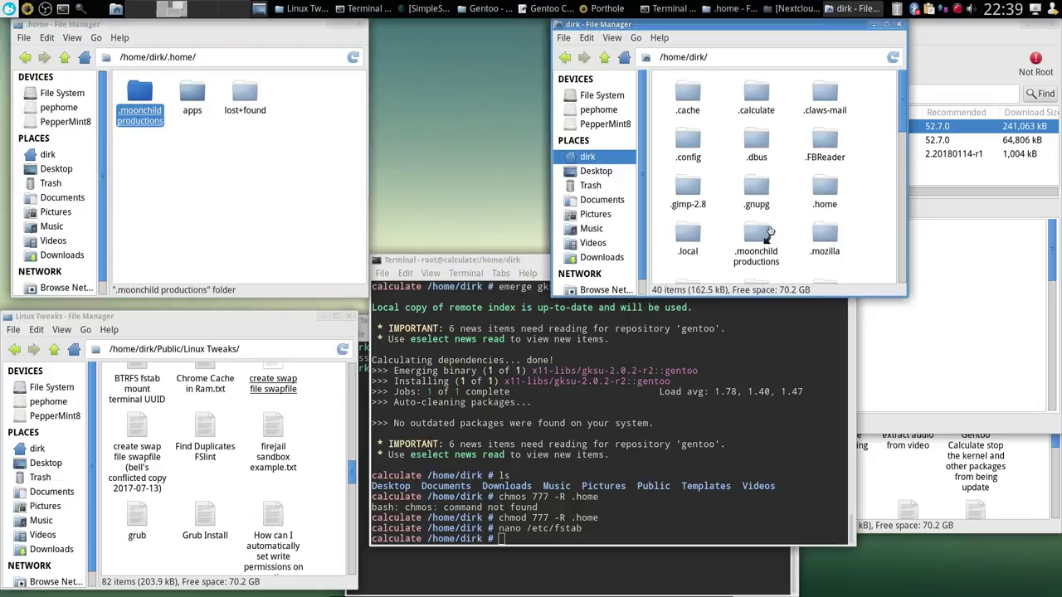
left_click(604, 58)
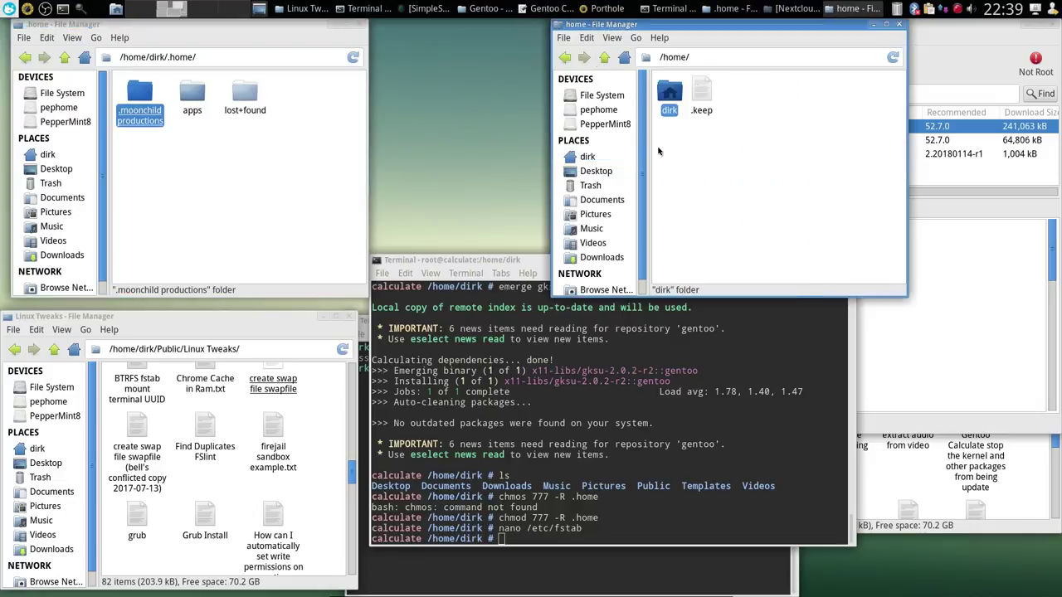
double_click(677, 99)
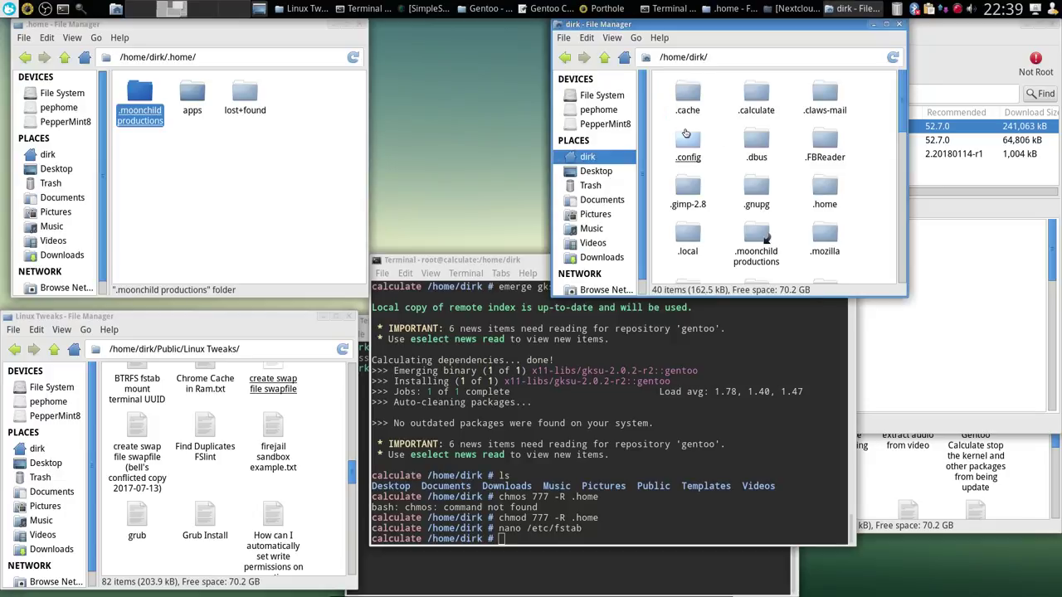
key("ctrl+h")
double_click(688, 96)
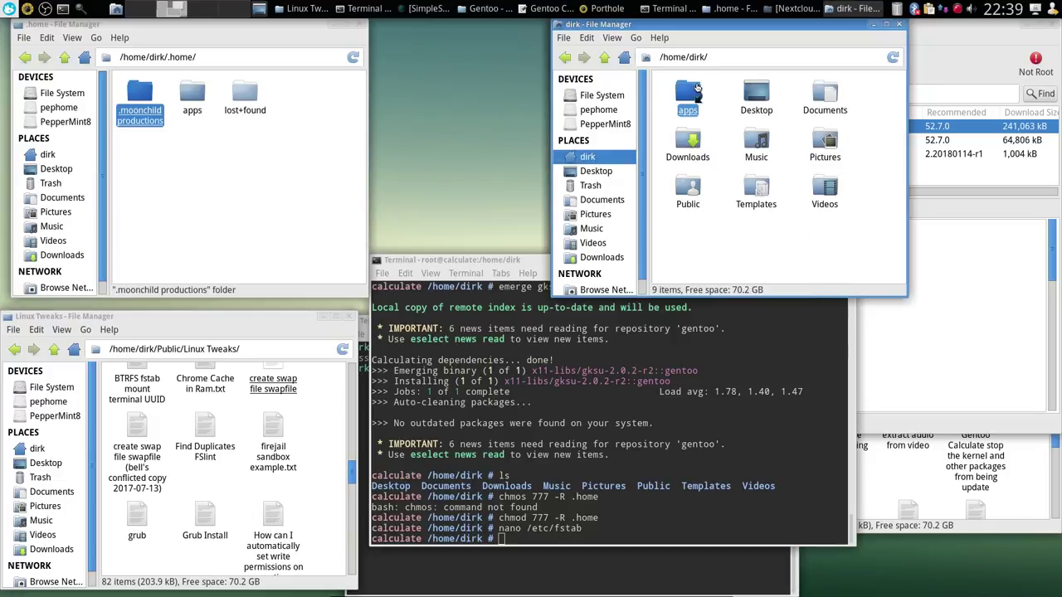
Minimize the .home file window and start a new desktop launcher named Basilisk
left_click_drag(143, 25, 301, 43)
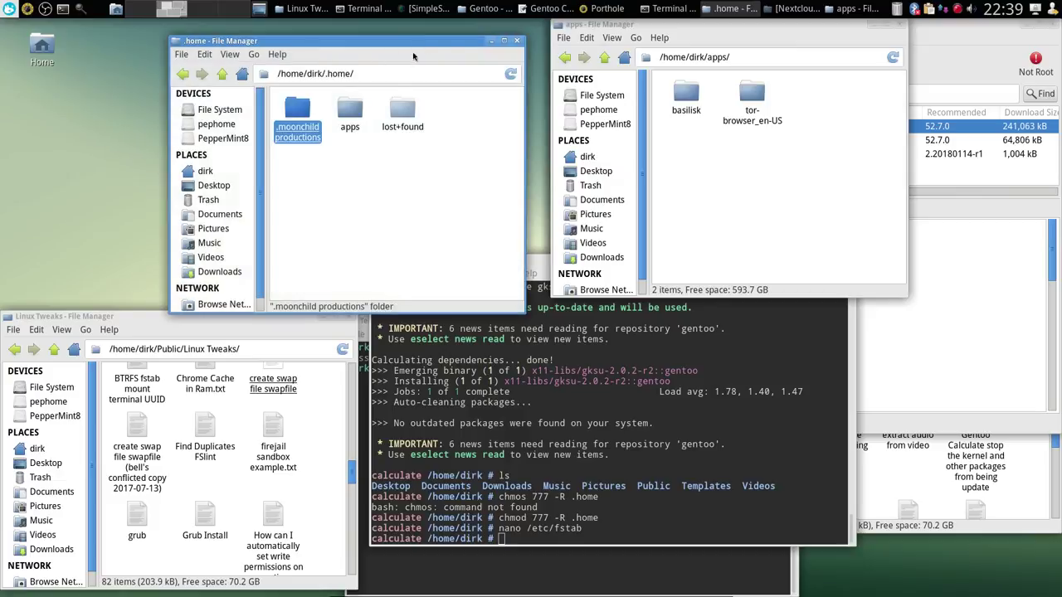
left_click(491, 40)
right_click(108, 78)
left_click(166, 105)
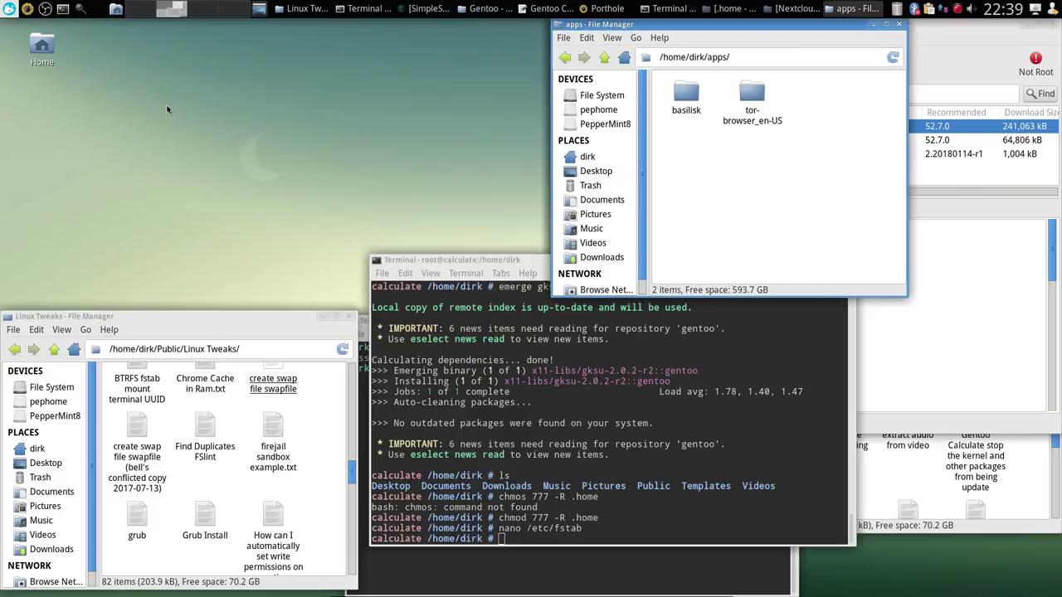
type("Basilisk")
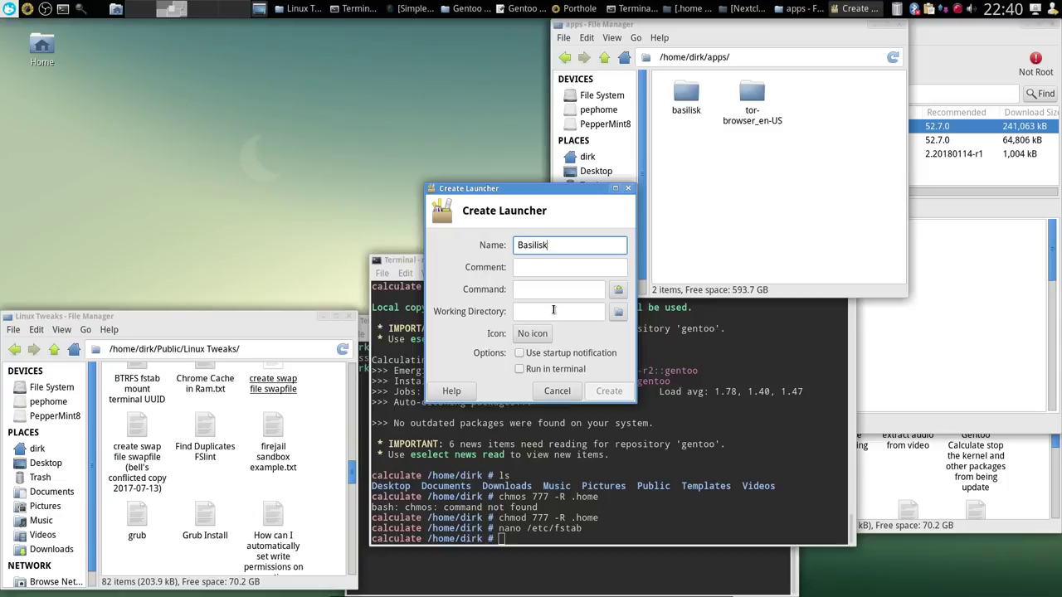
Set the launcher's command to the basilisk executable in the home directory's apps/basilisk folder
left_click(619, 289)
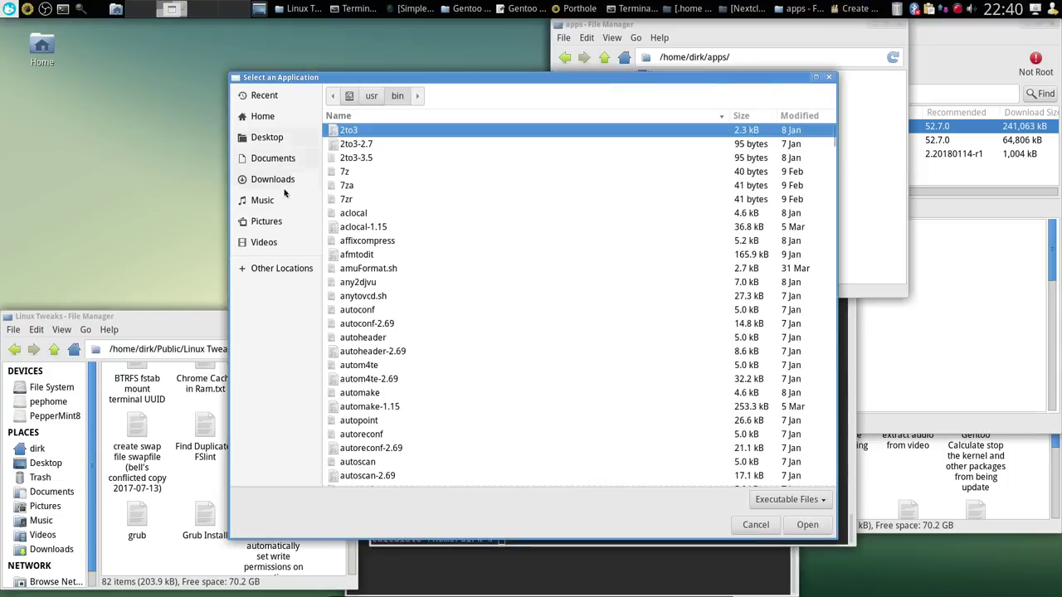
left_click(264, 116)
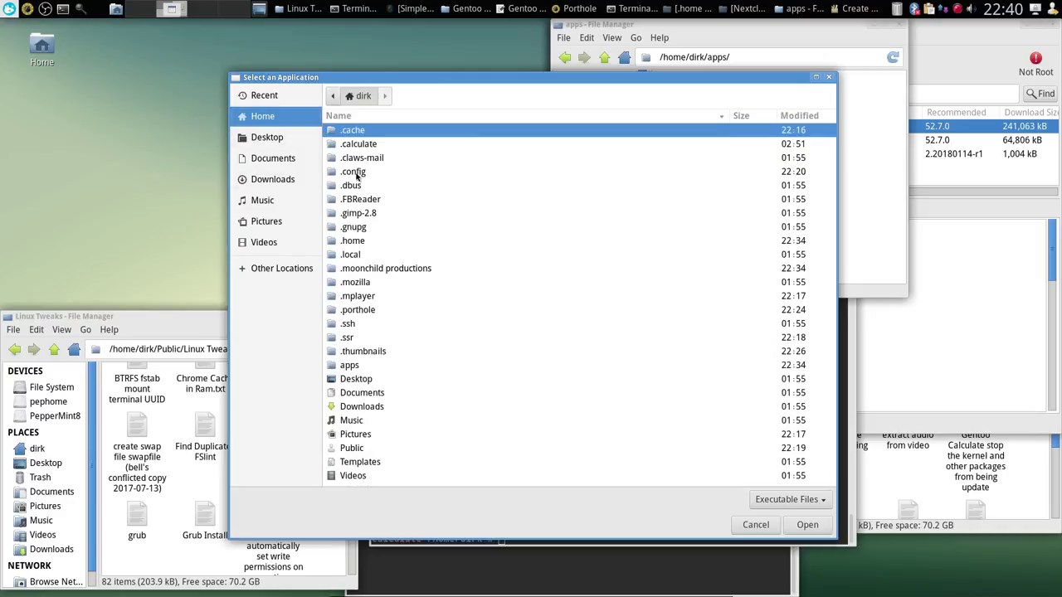
key("ctrl+h")
double_click(353, 131)
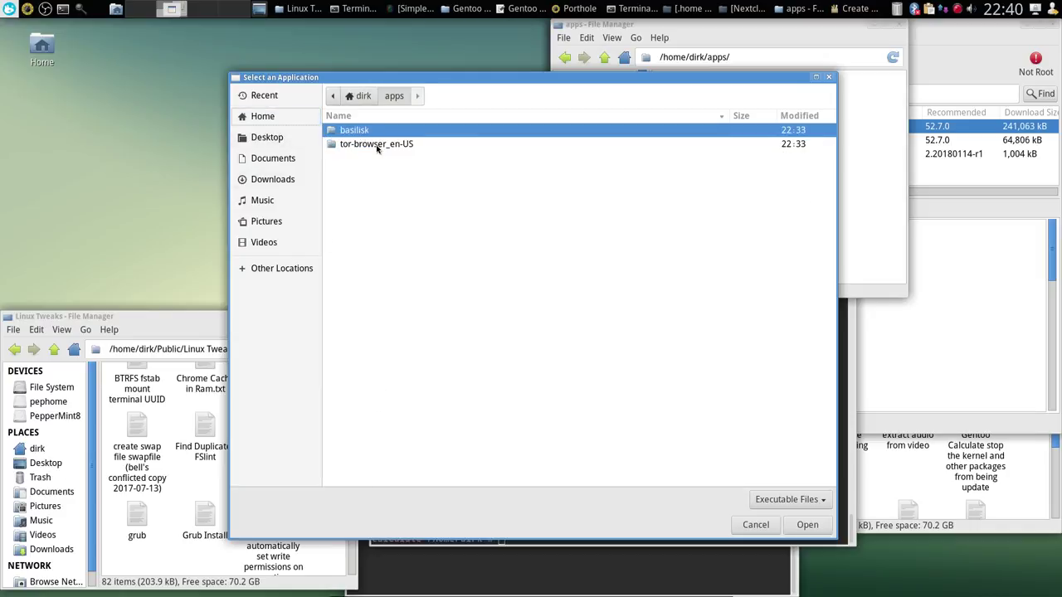
double_click(362, 133)
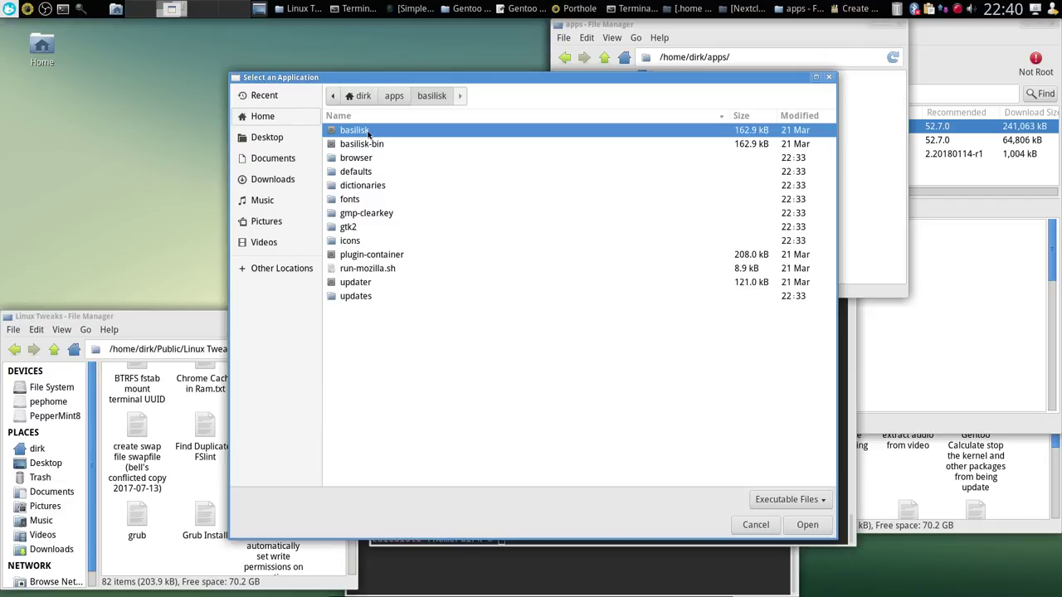
left_click(370, 146)
left_click(366, 132)
left_click(807, 525)
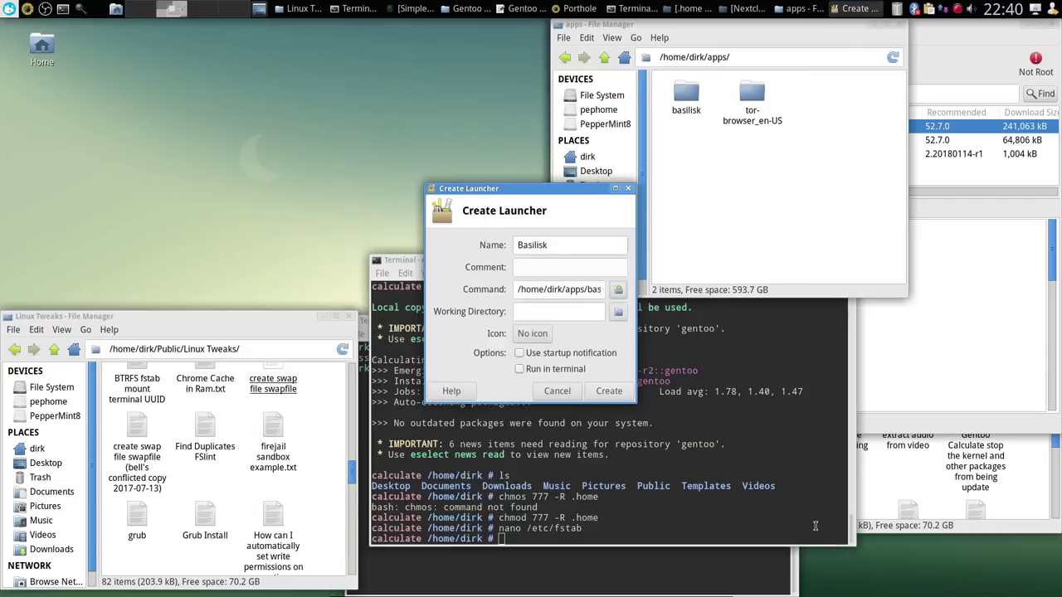
Assign the audio-player icon to the Basilisk launcher and create it on the desktop
left_click(550, 340)
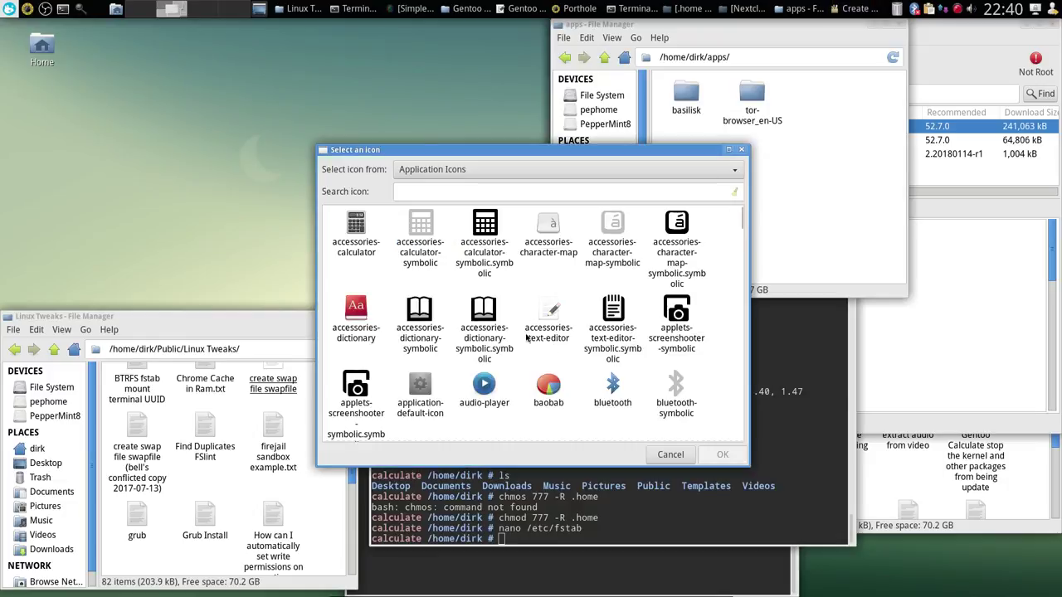
left_click(484, 384)
left_click(722, 454)
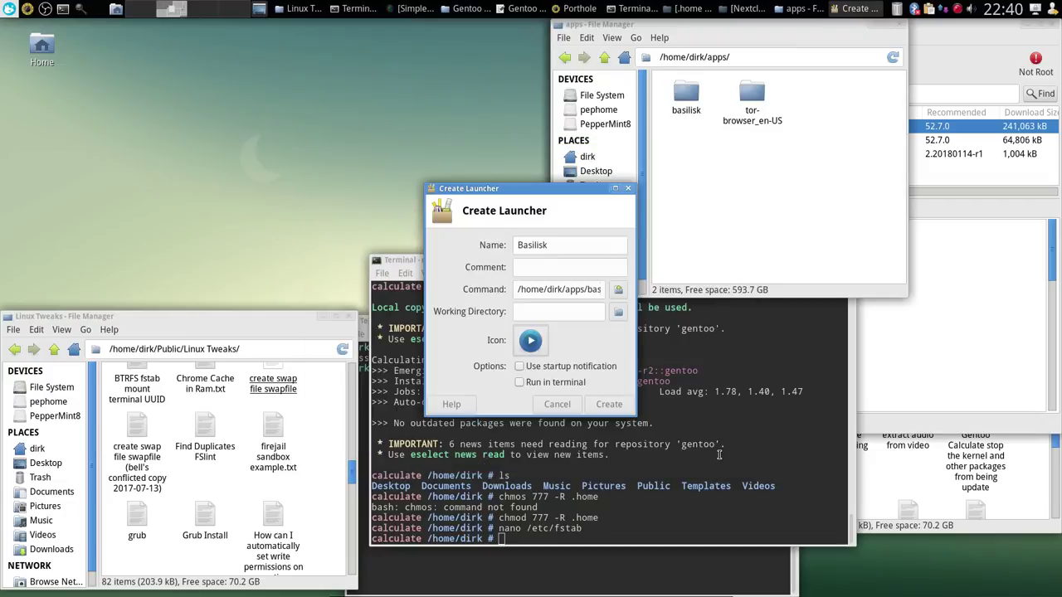
left_click(609, 404)
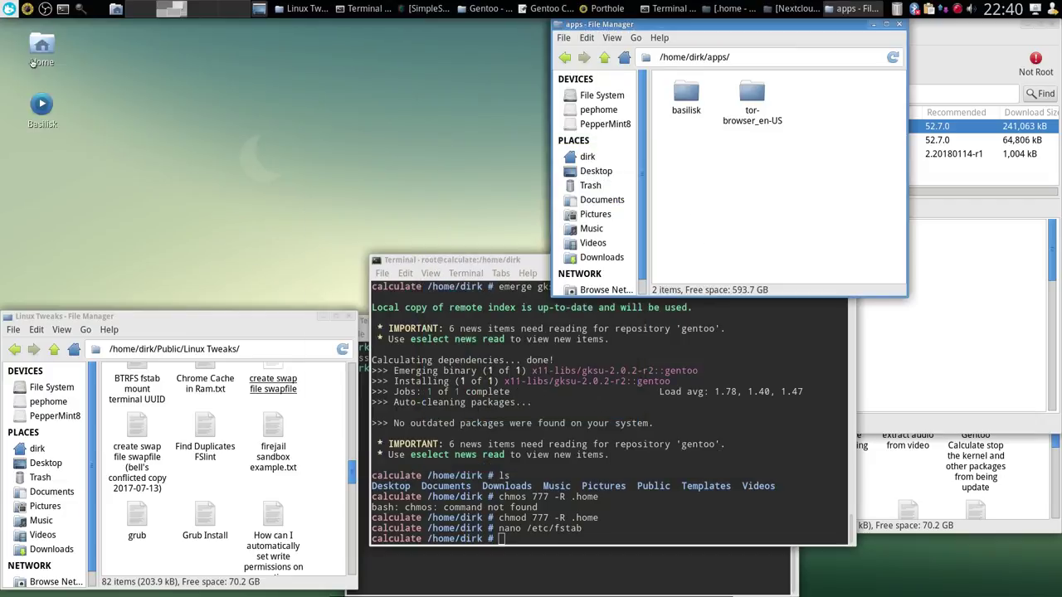
Try to put the Basilisk desktop launcher on the desktop panel, and move the Home icon over by one column
left_click(41, 101)
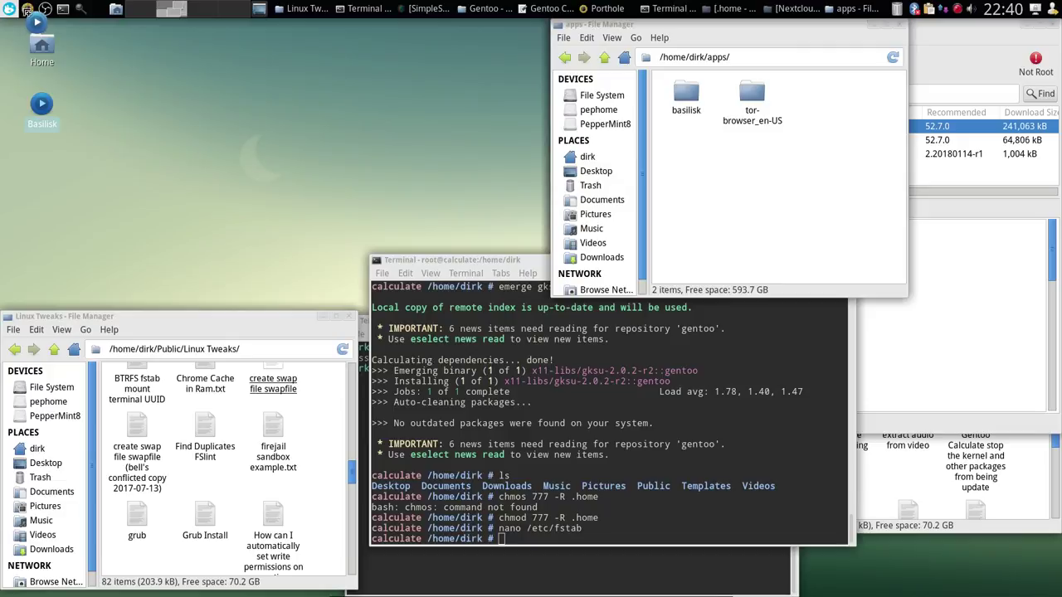
left_click_drag(43, 10, 119, 80)
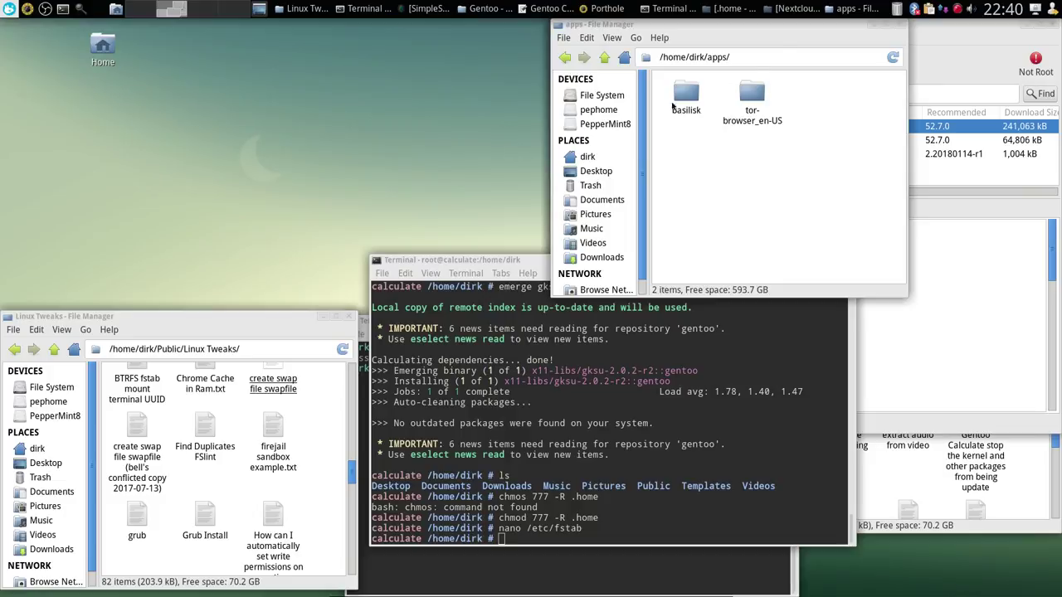
Open another blank desktop launcher form and shift the Linux Tweaks window
right_click(118, 108)
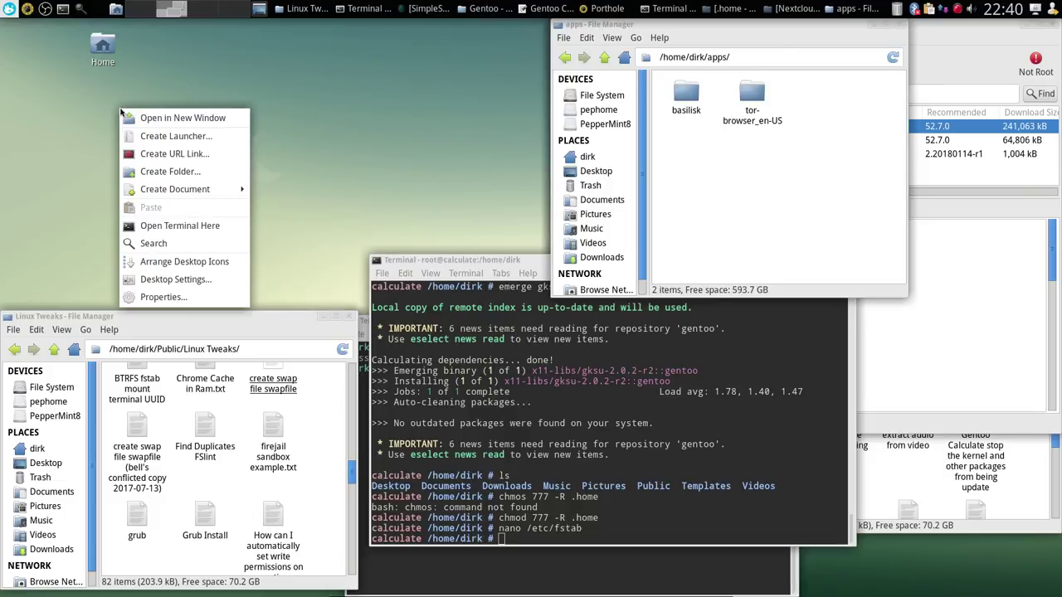
left_click(197, 137)
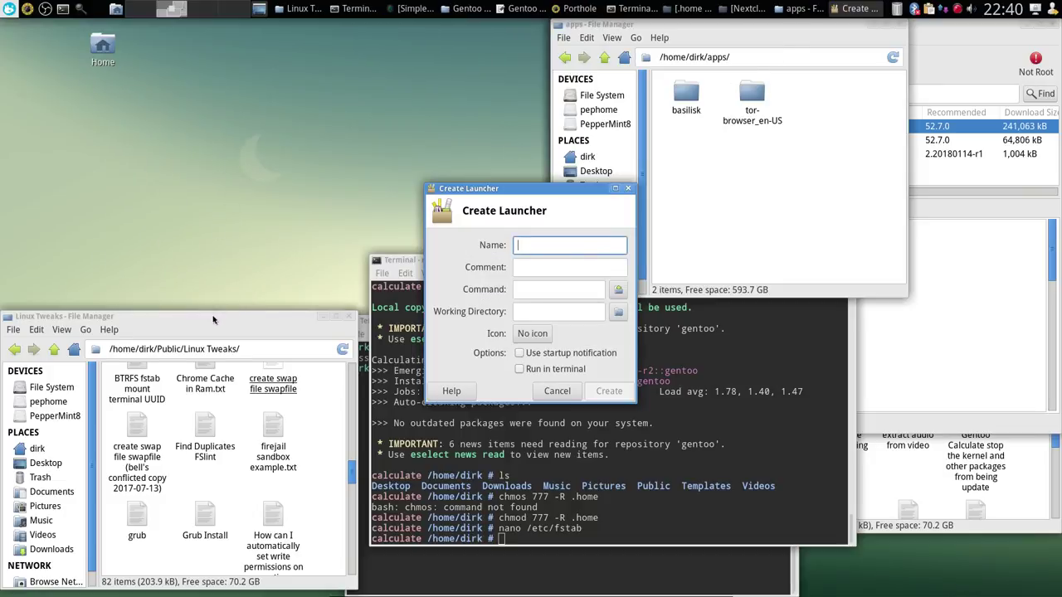
left_click_drag(218, 318, 360, 241)
Enable the Filesystem, Trash and Removable Devices default icons in the desktop settings
right_click(299, 108)
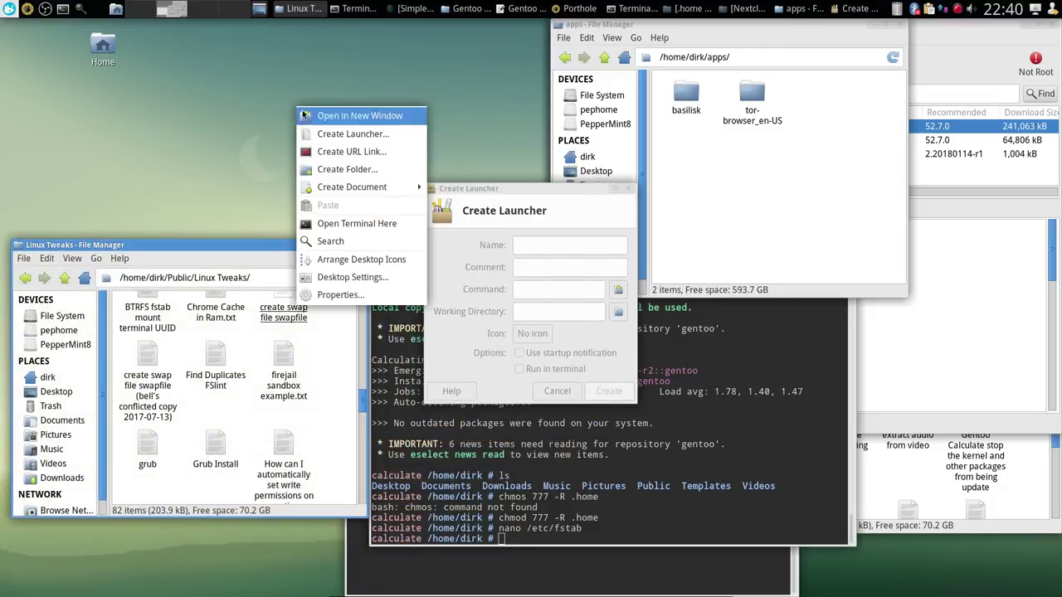
left_click(362, 279)
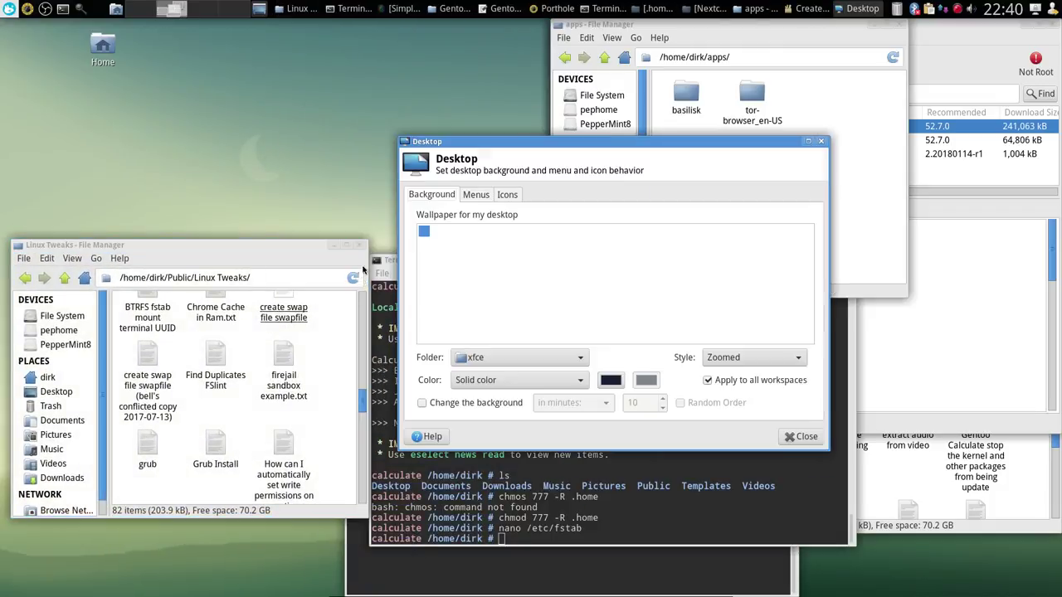
left_click(507, 196)
scroll(485, 396, "down", 2)
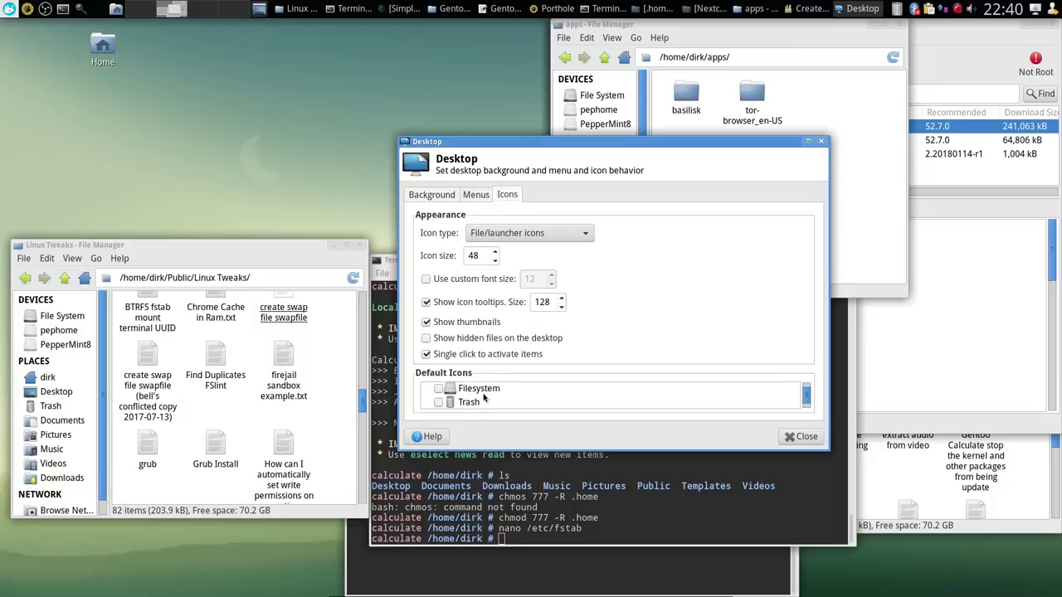
left_click(440, 388)
left_click(440, 403)
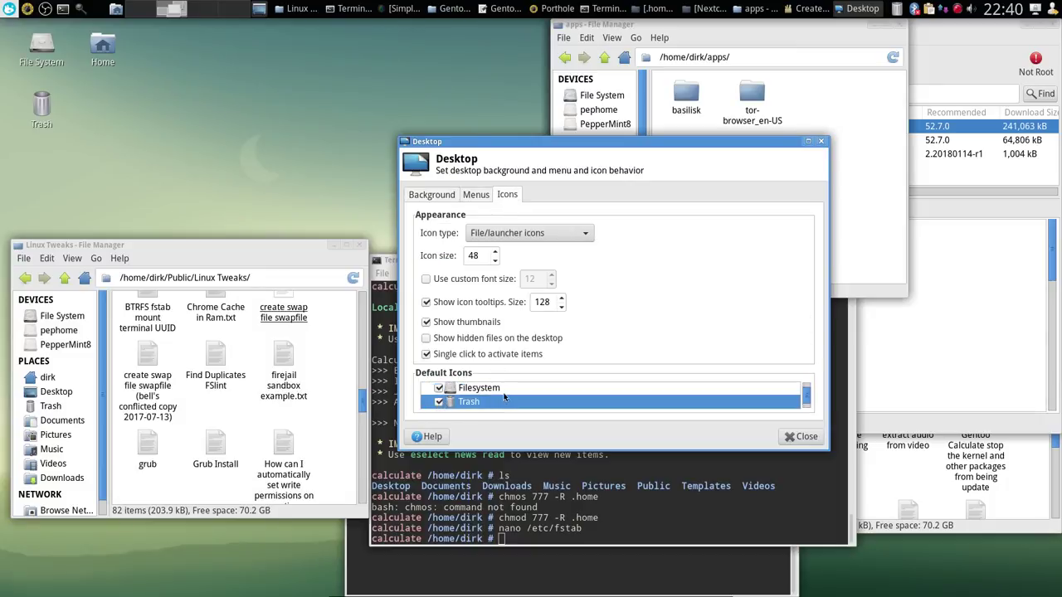
scroll(504, 397, "down", 1)
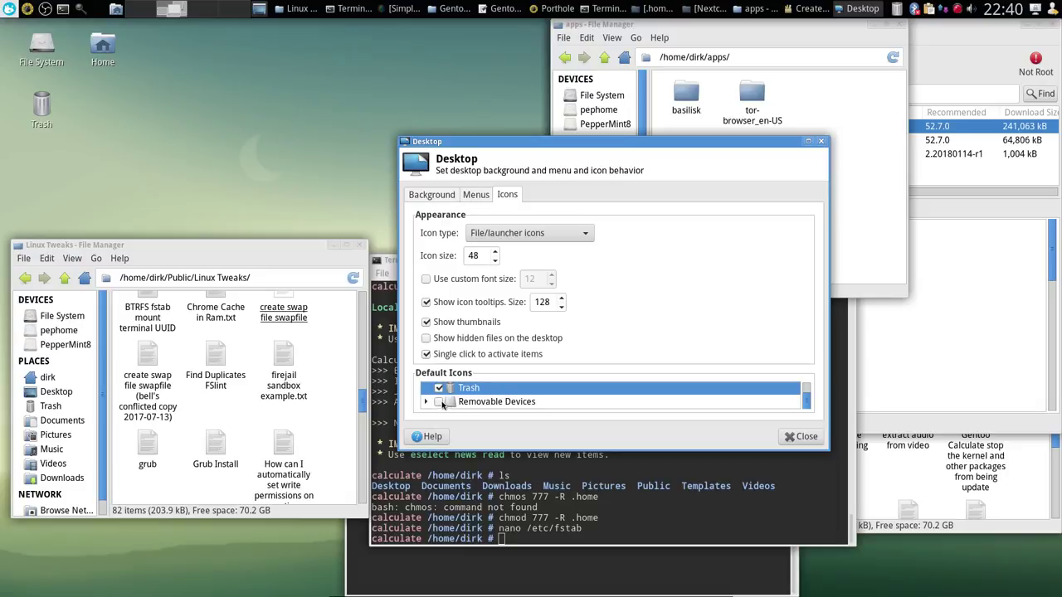
left_click(440, 402)
scroll(515, 400, "up", 3)
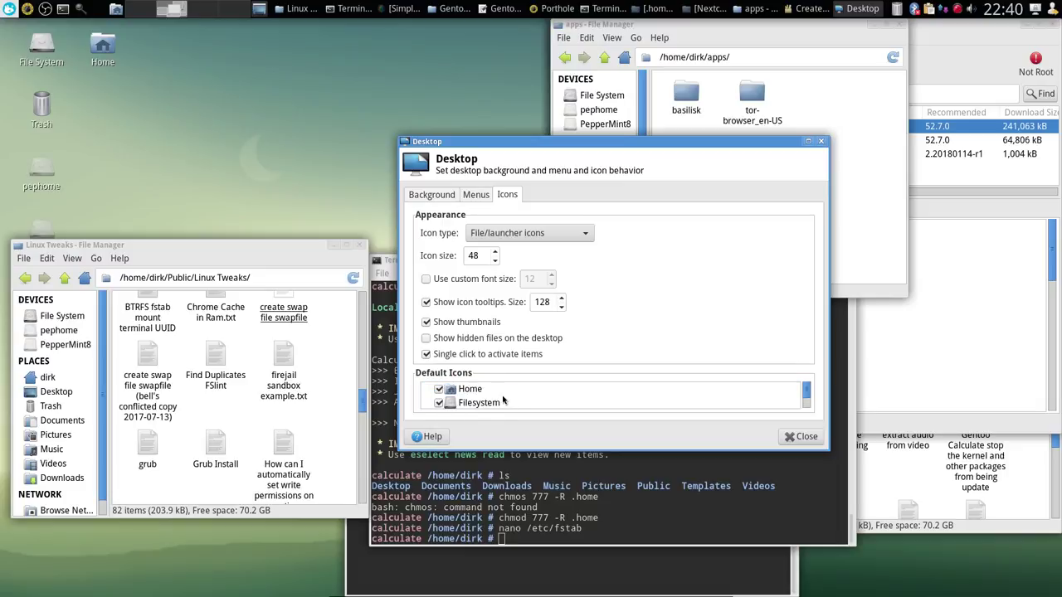
Disable the Filesystem, Trash and Removable Devices default icons on the desktop
left_click(440, 402)
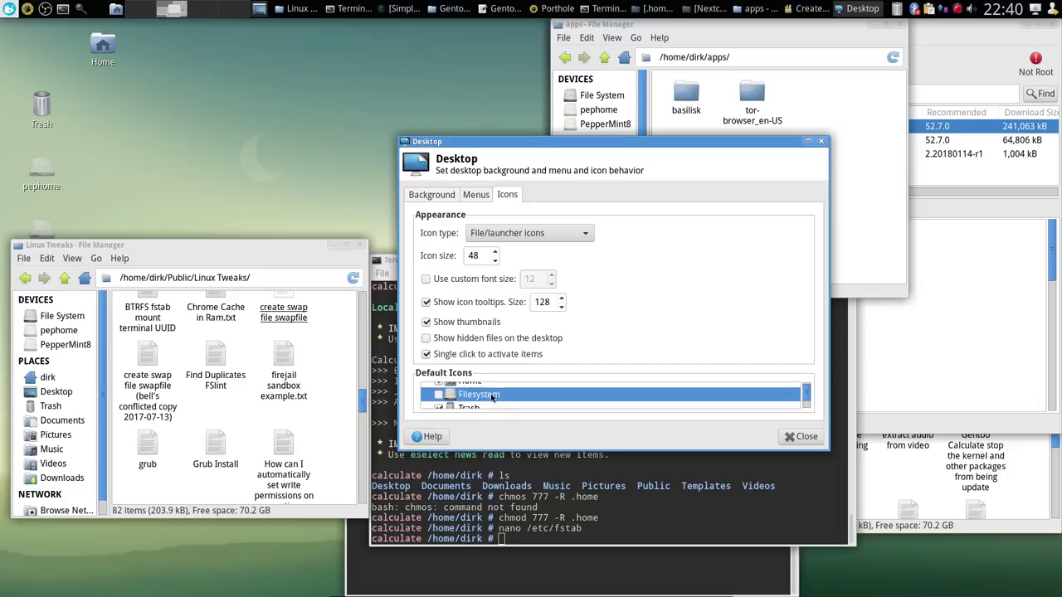
left_click(461, 406)
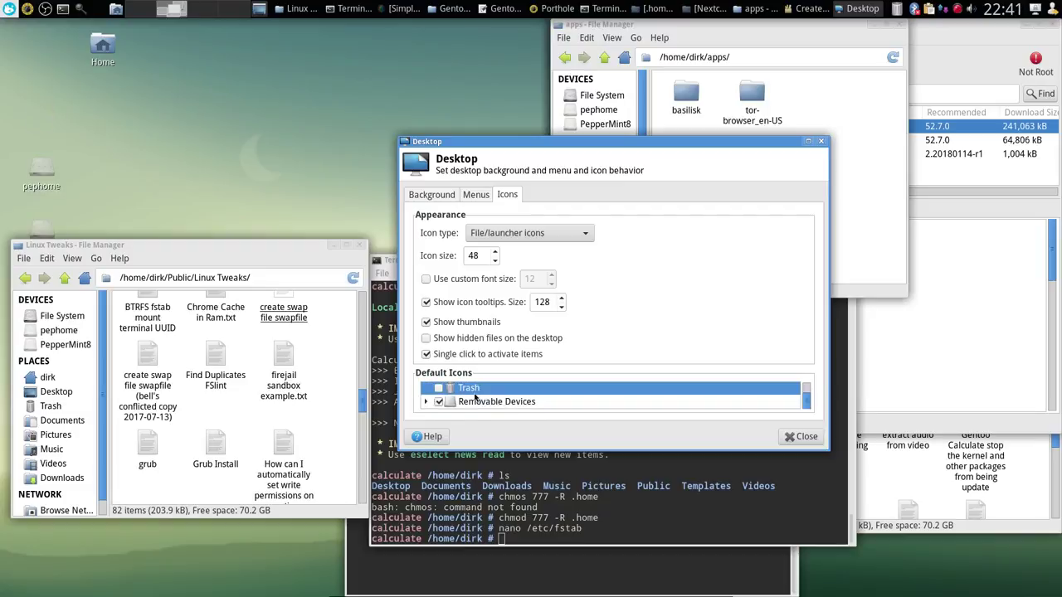
left_click(439, 402)
Move the Linux Tweaks window off the desktop's icon area and search the installed applications for "bas"
left_click_drag(255, 250, 415, 219)
left_click(195, 91)
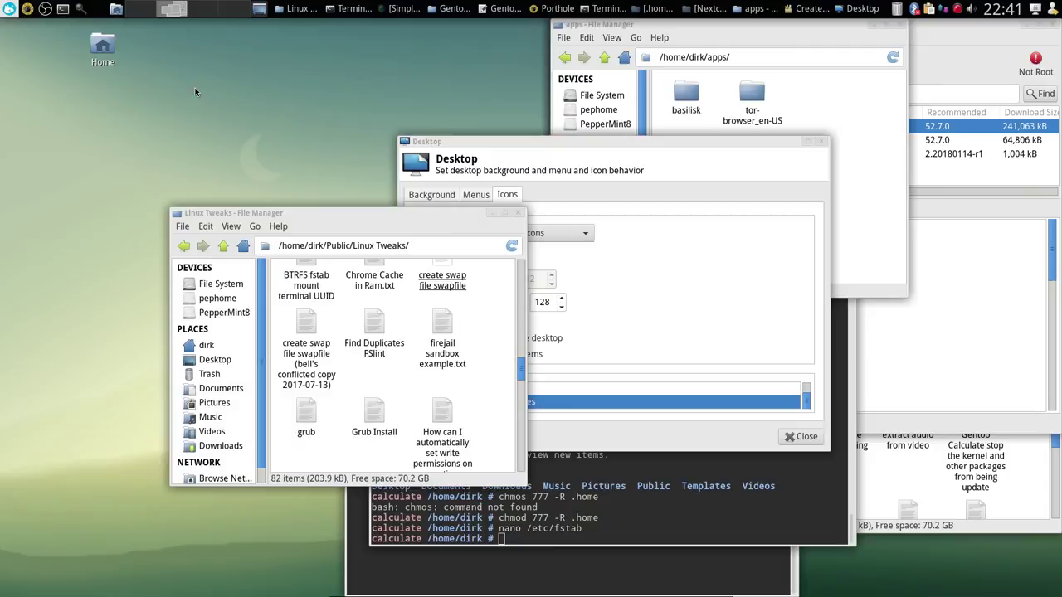
left_click(9, 10)
type("bas")
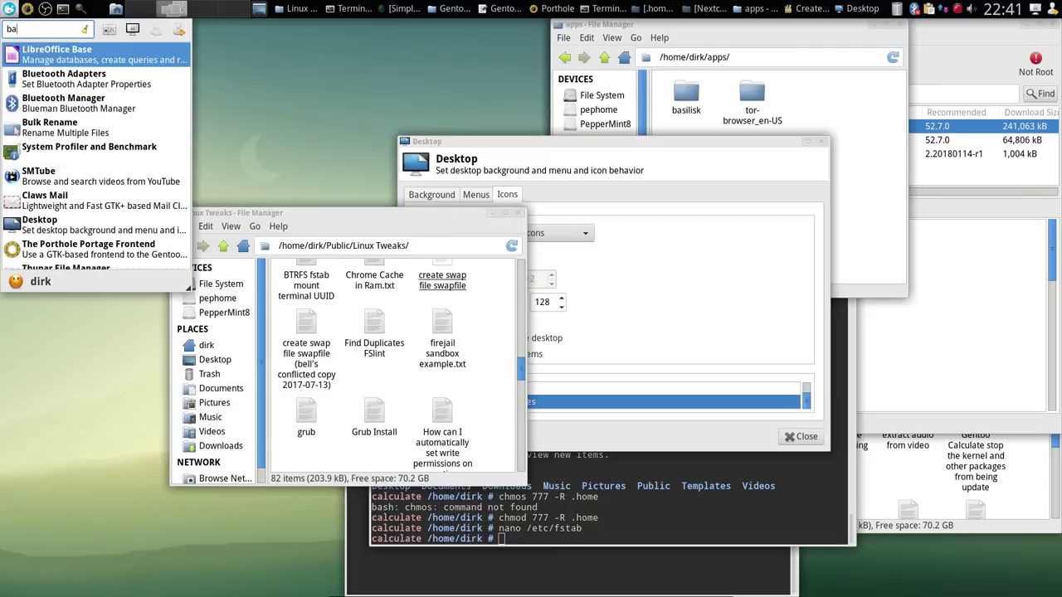
left_click(294, 96)
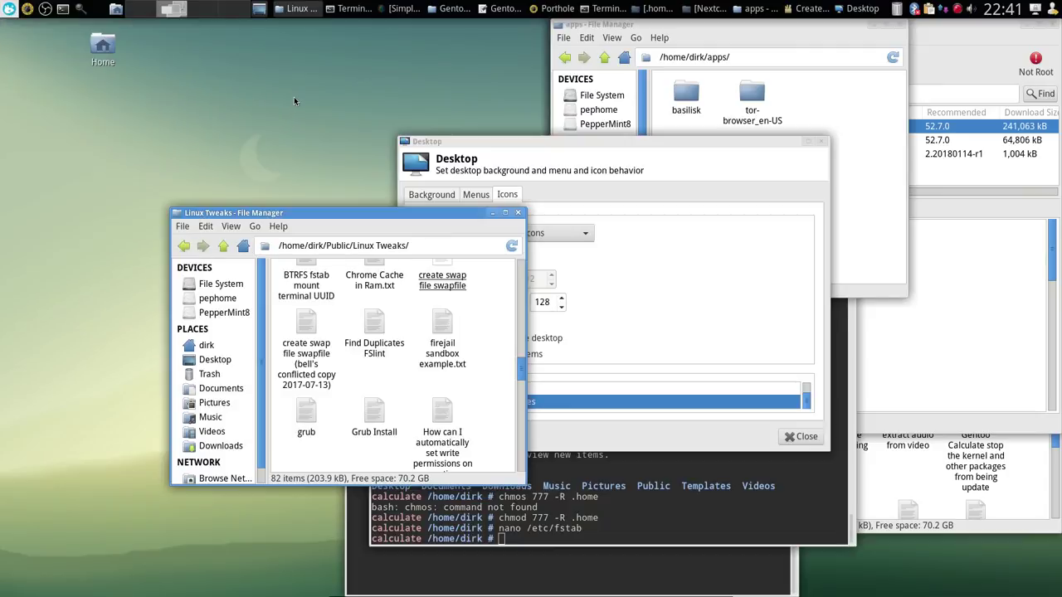
Start a fresh desktop launcher and name it Basilsik
right_click(9, 9)
left_click(139, 113)
right_click(90, 100)
left_click(156, 126)
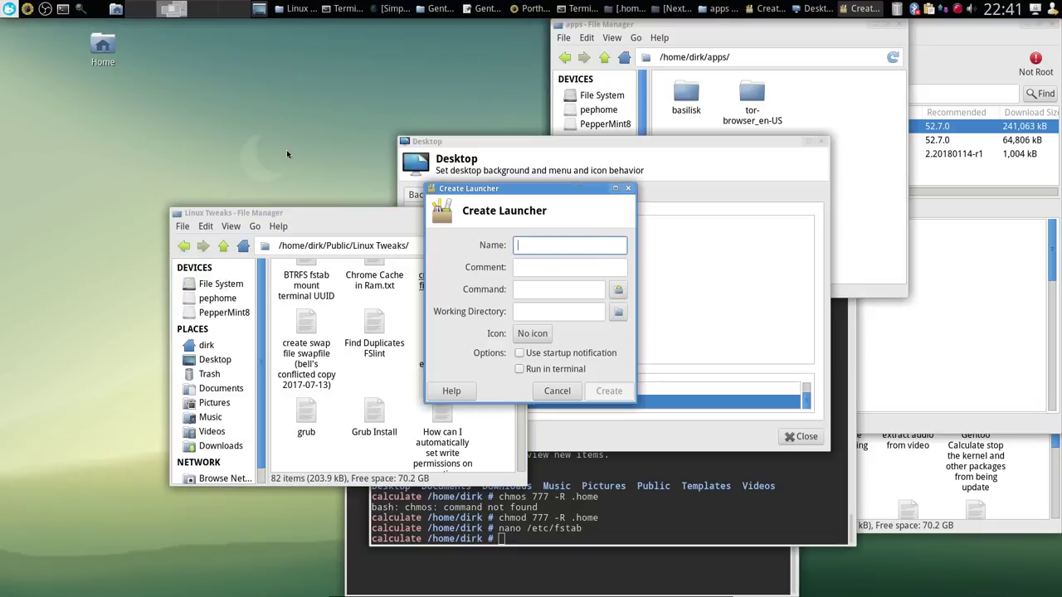
type("Basi")
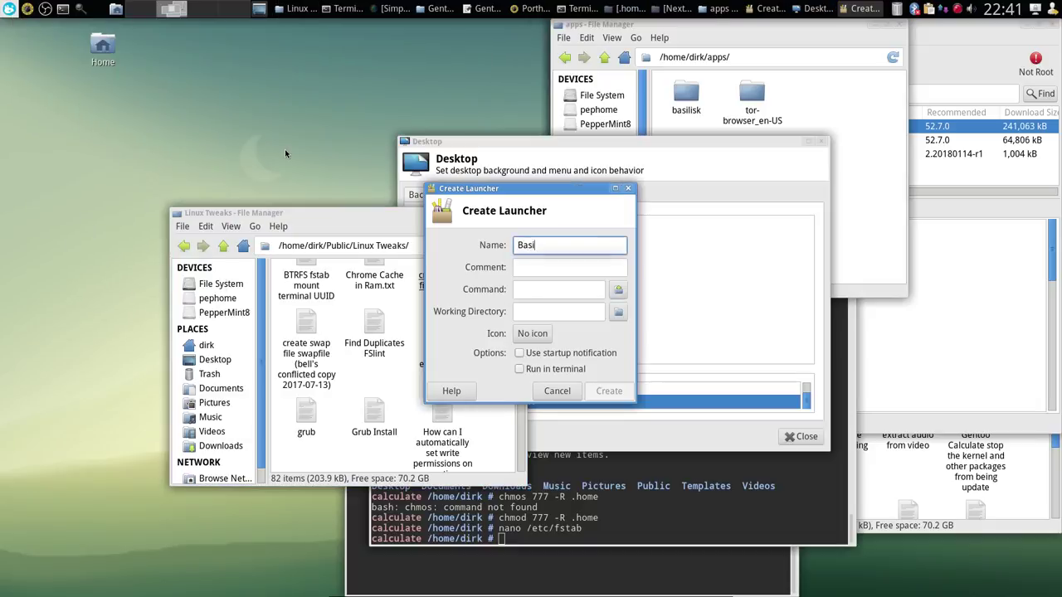
type("lsik")
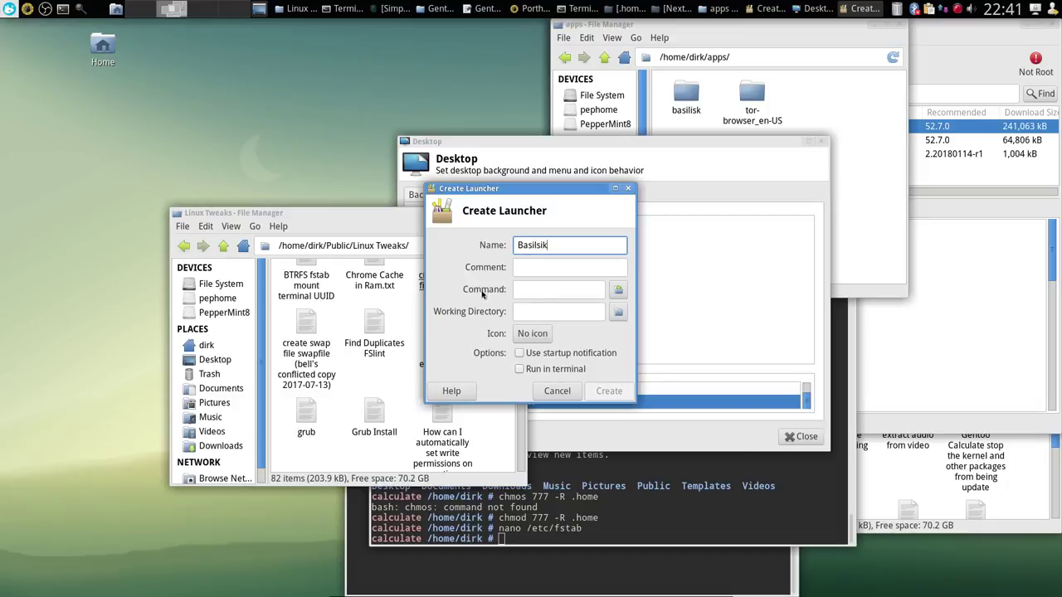
Set the Basilsik launcher's icon to audio-player
left_click(528, 337)
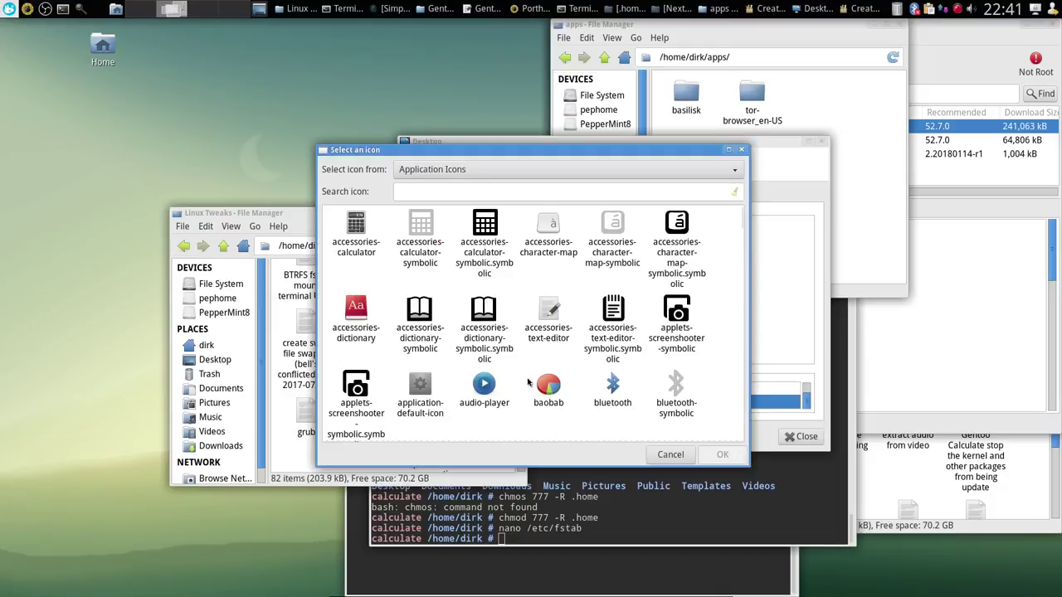
left_click(493, 390)
left_click(723, 454)
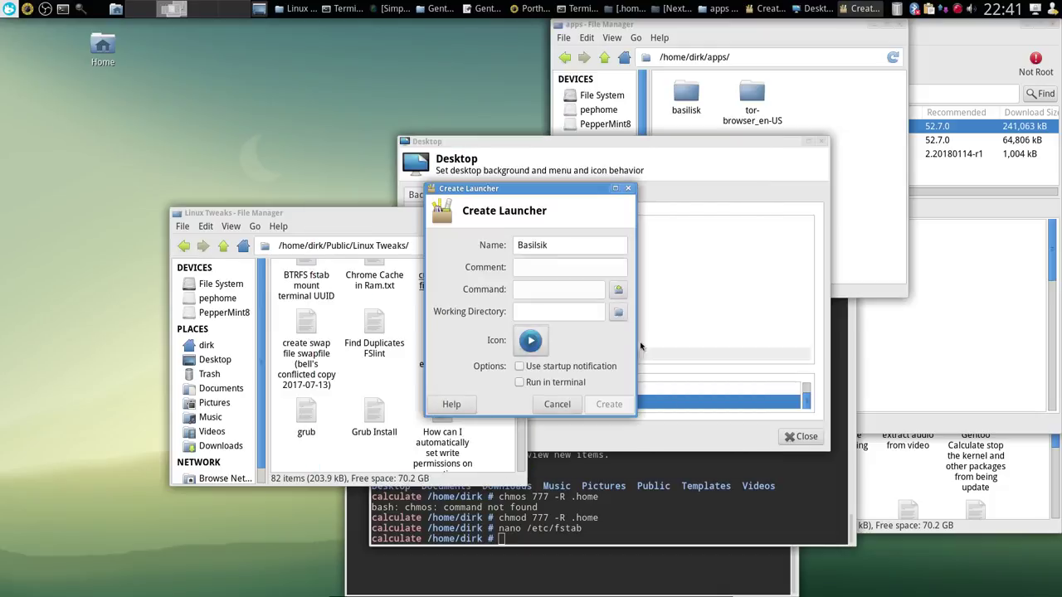
Set the launcher's command to the basilisk executable in the home folder's apps/basilisk directory and create the launcher
left_click(618, 289)
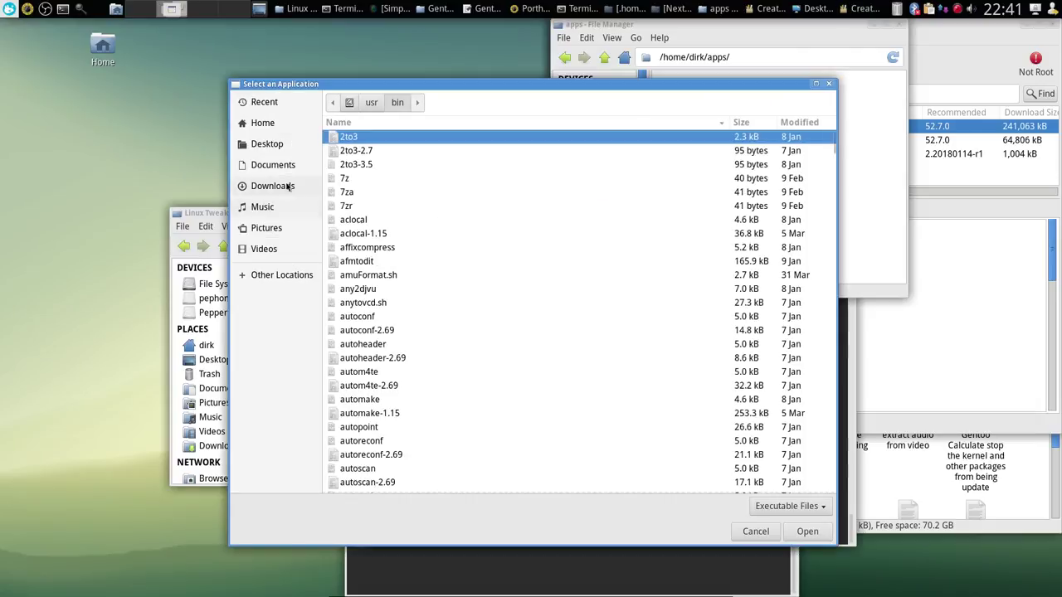
left_click(262, 123)
double_click(355, 138)
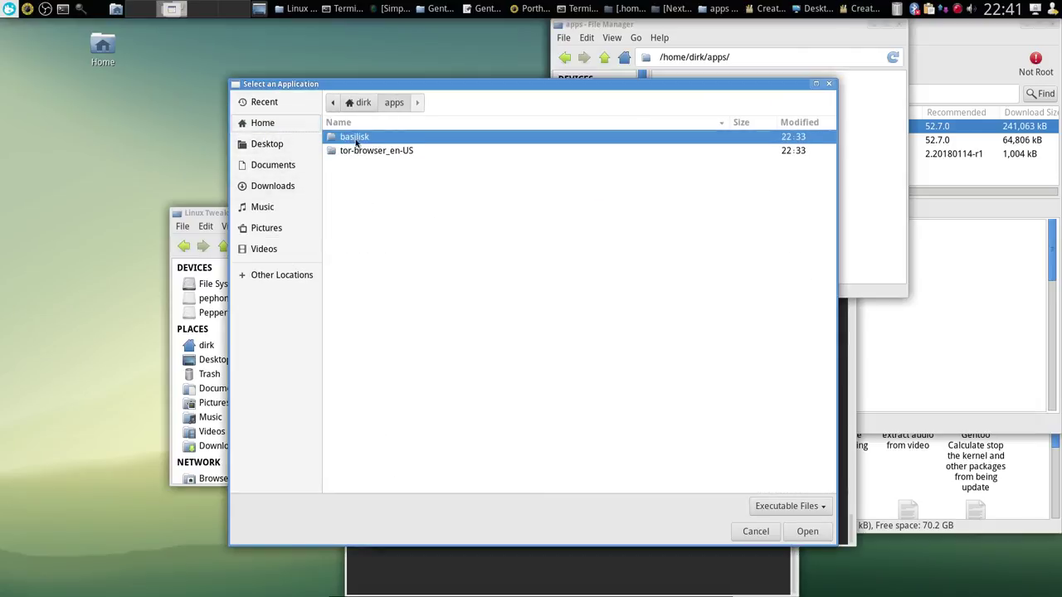
double_click(355, 140)
left_click(809, 532)
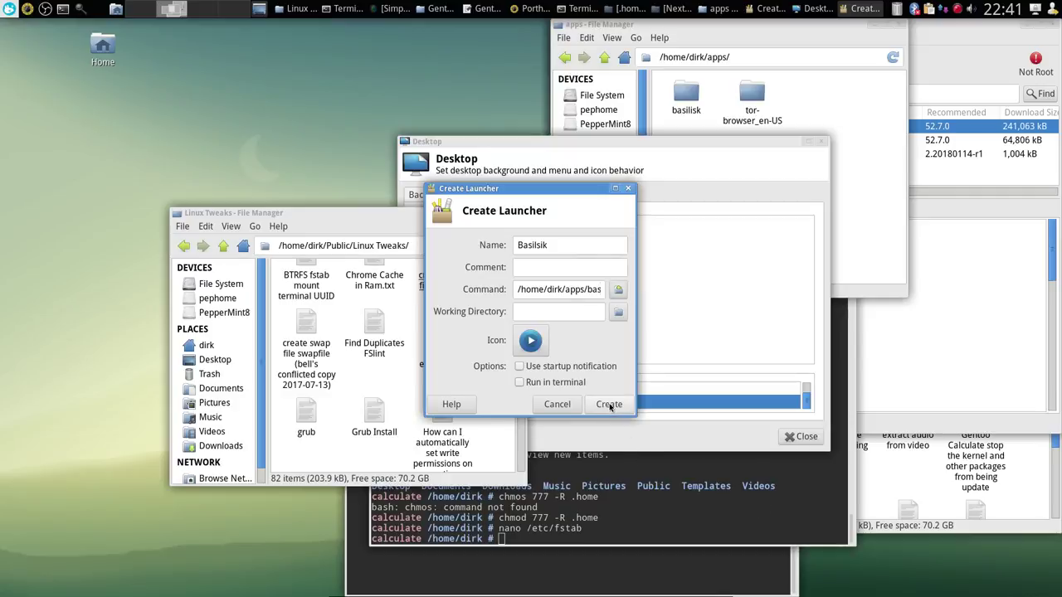
left_click(610, 406)
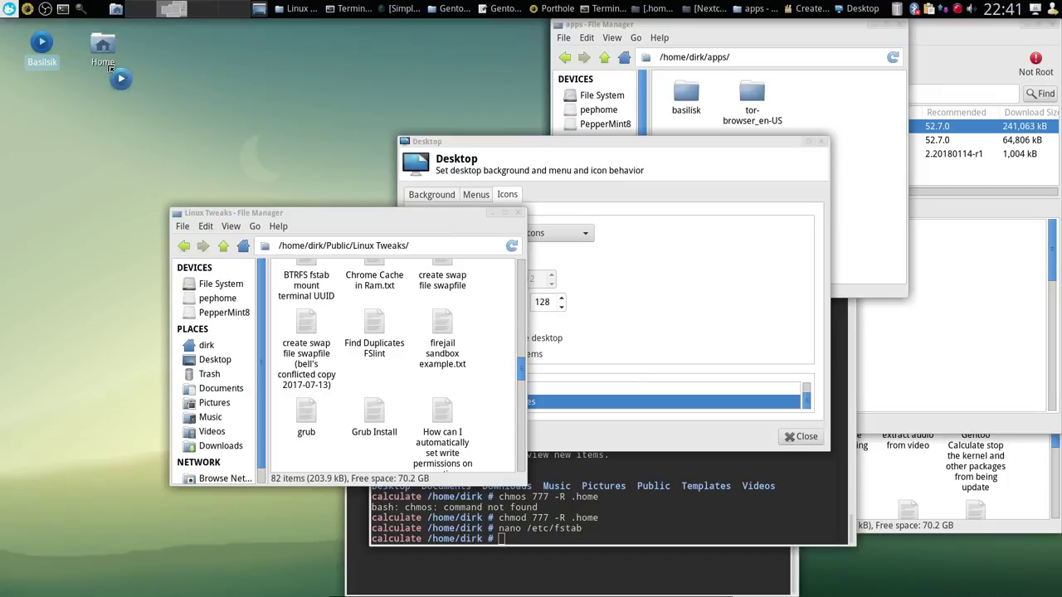
Execute the Basilsik desktop launcher, mark it as executable and dismiss the launch error
right_click(41, 46)
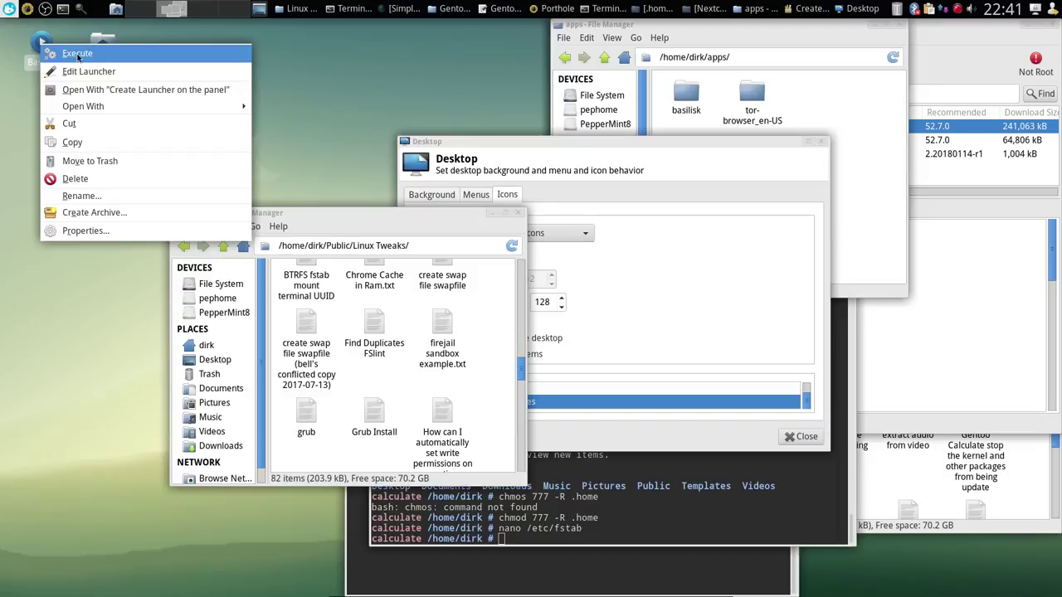
left_click(78, 55)
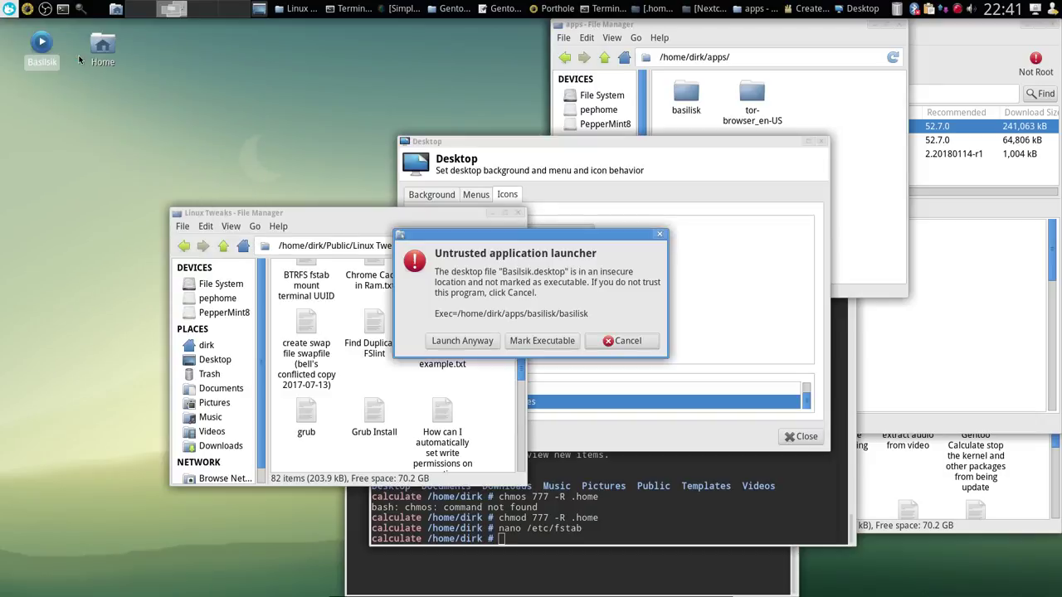
left_click(515, 344)
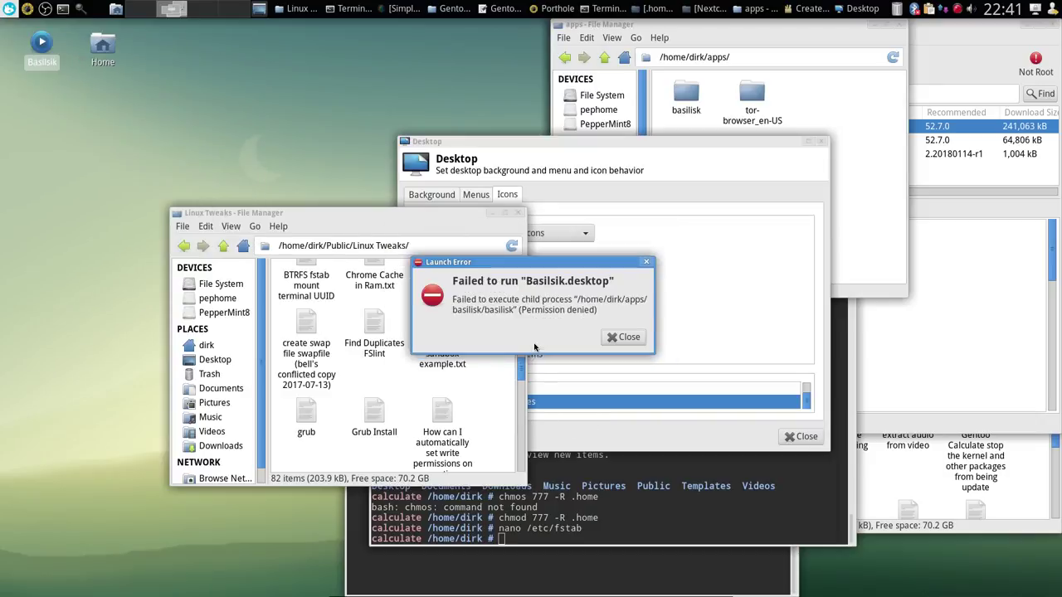
left_click(627, 339)
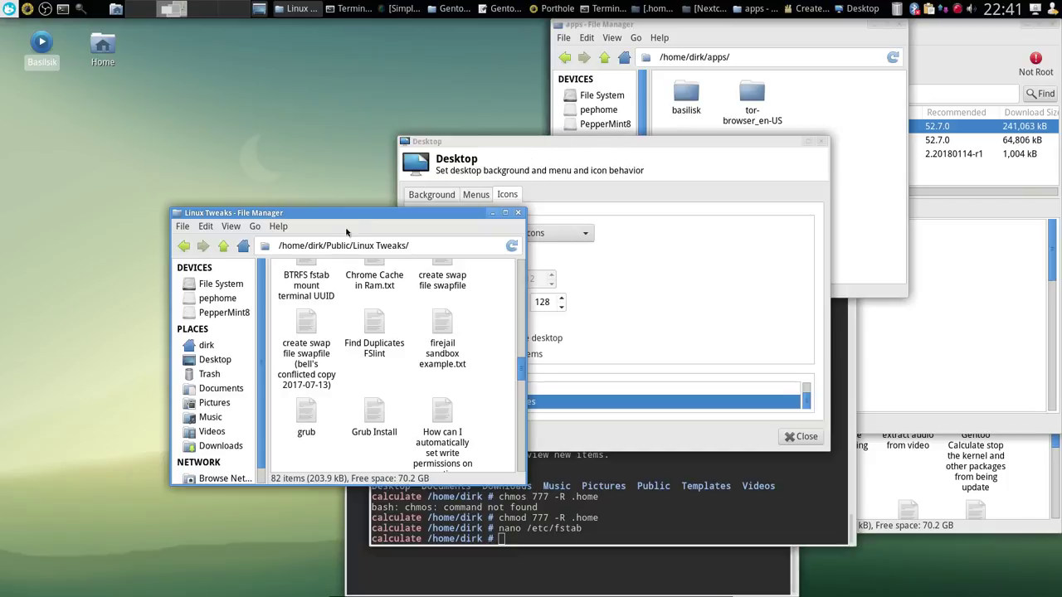
Rerun the command chmod 777 -R .home in the root terminal
left_click_drag(351, 219, 275, 178)
left_click(652, 538)
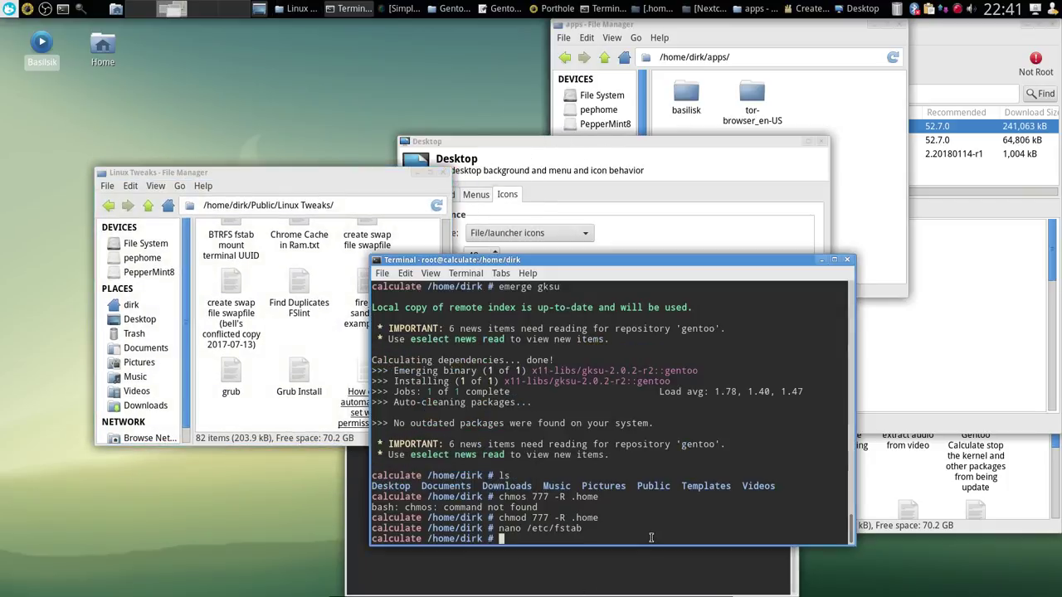
key("Up")
key("Up")
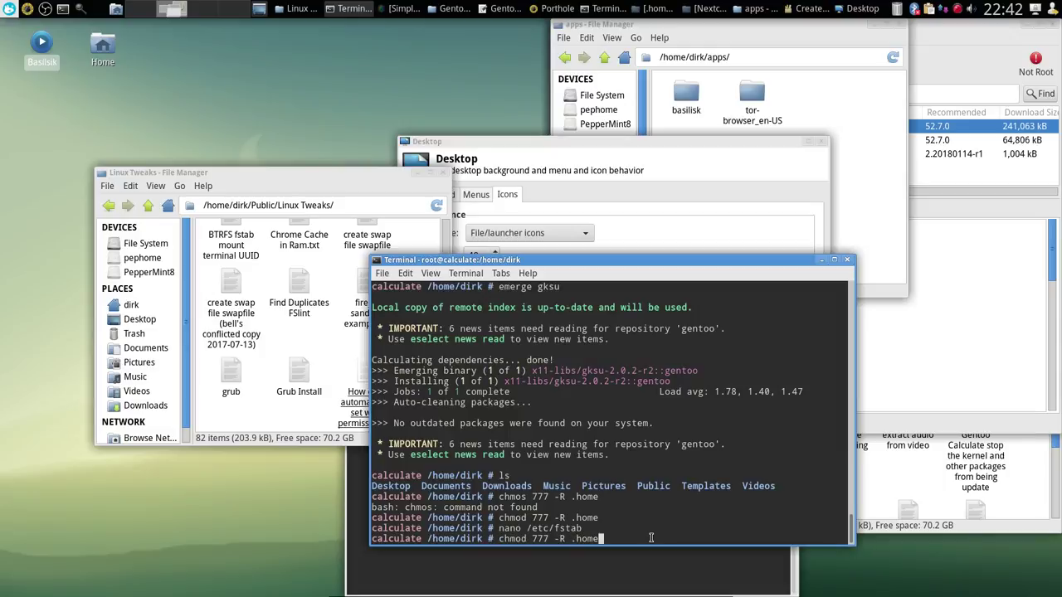
key("Return")
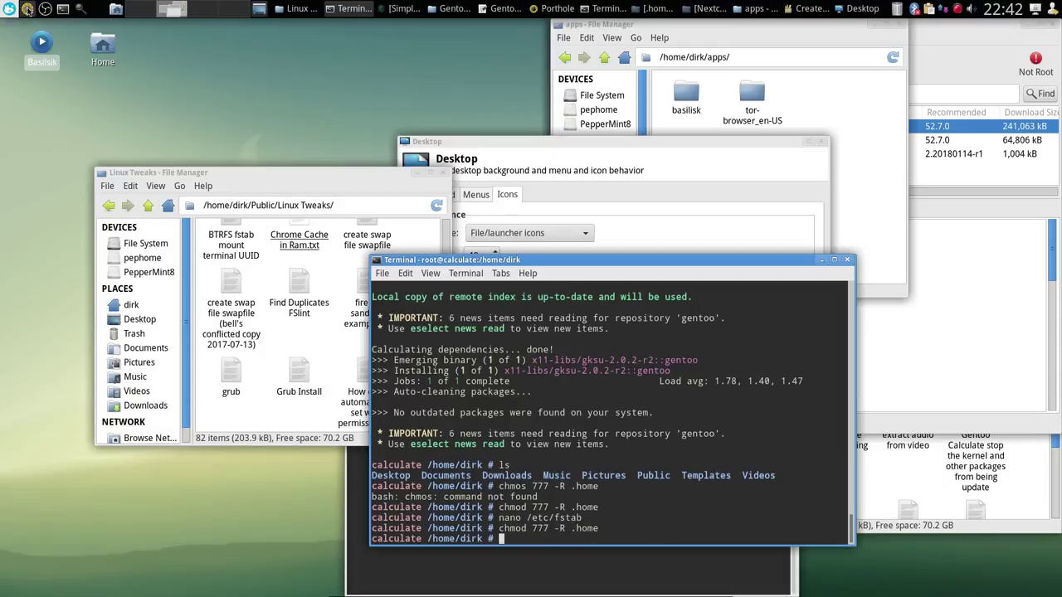
Launch Basilisk from its desktop launcher and make it the default browser
right_click(41, 41)
left_click(43, 42)
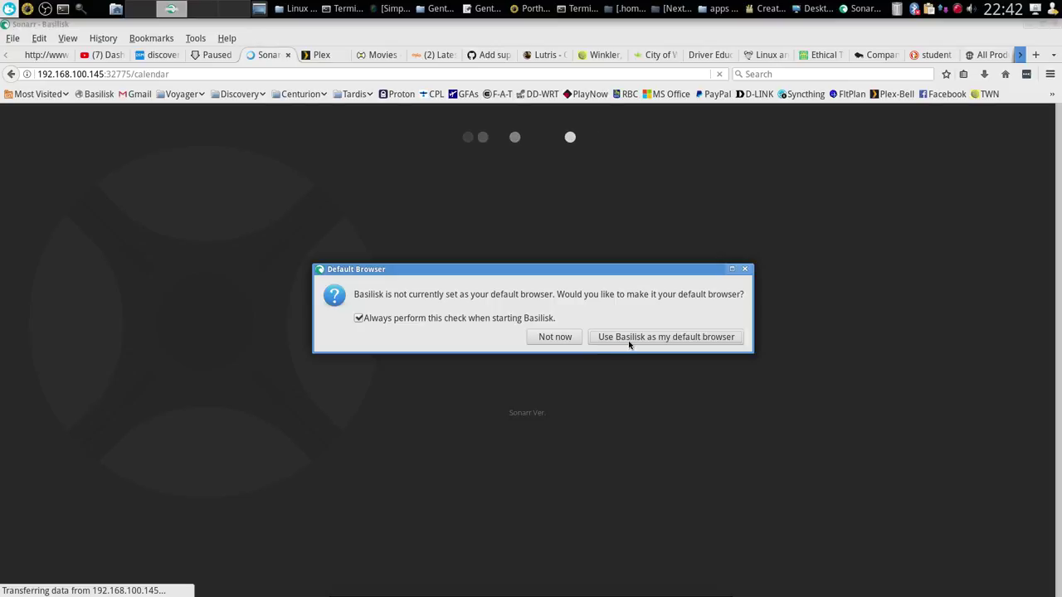
left_click(624, 340)
Move the Basilisk window away from the desktop icons, show its YouTube dashboard tab and add the Basilsik launcher to the panel
left_click_drag(249, 24, 560, 35)
left_click(512, 64)
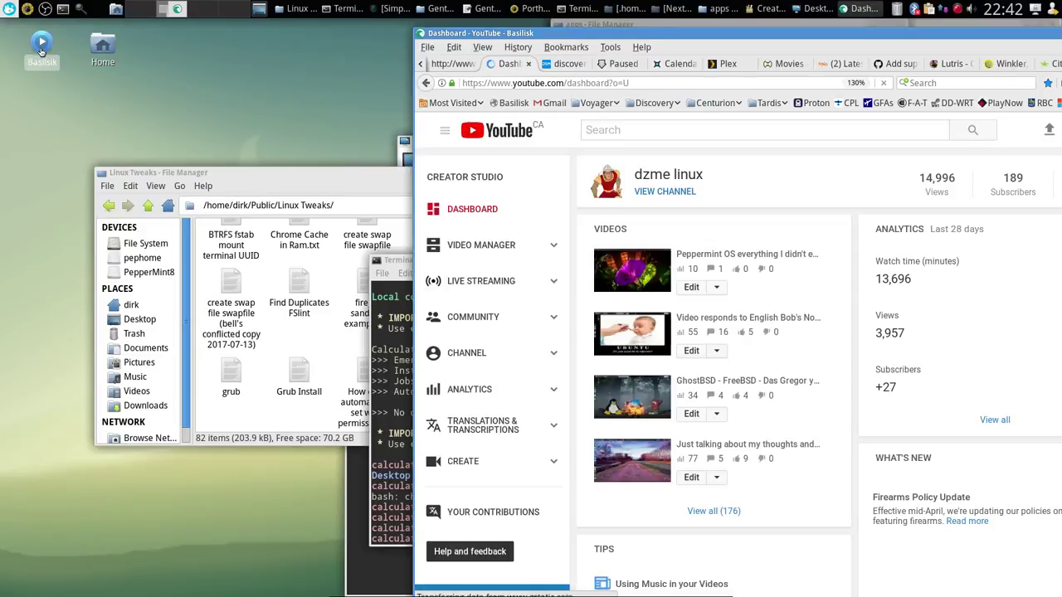
left_click_drag(36, 18, 98, 14)
right_click(100, 13)
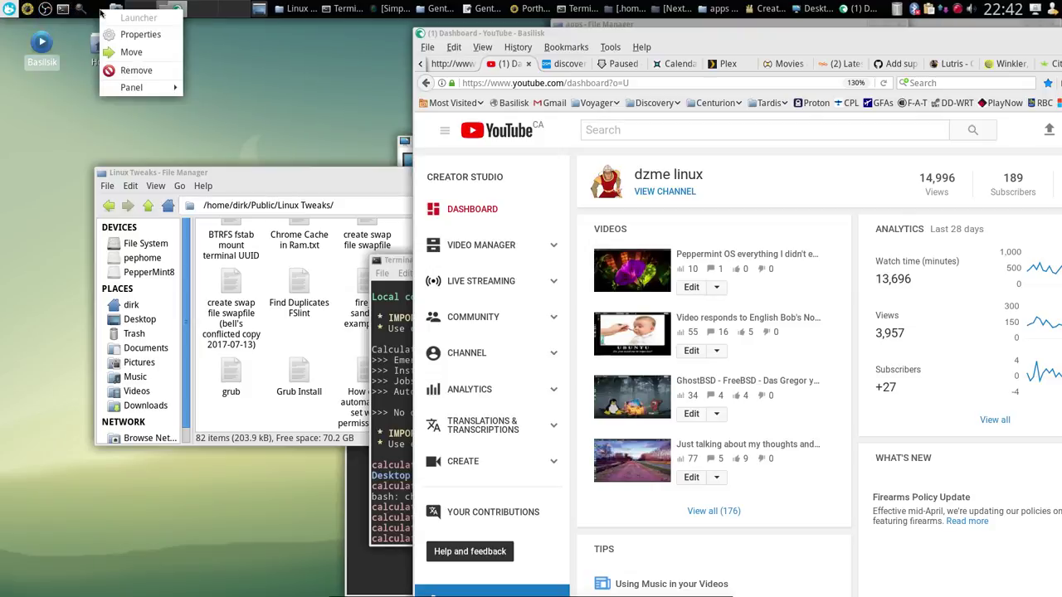
left_click(83, 95)
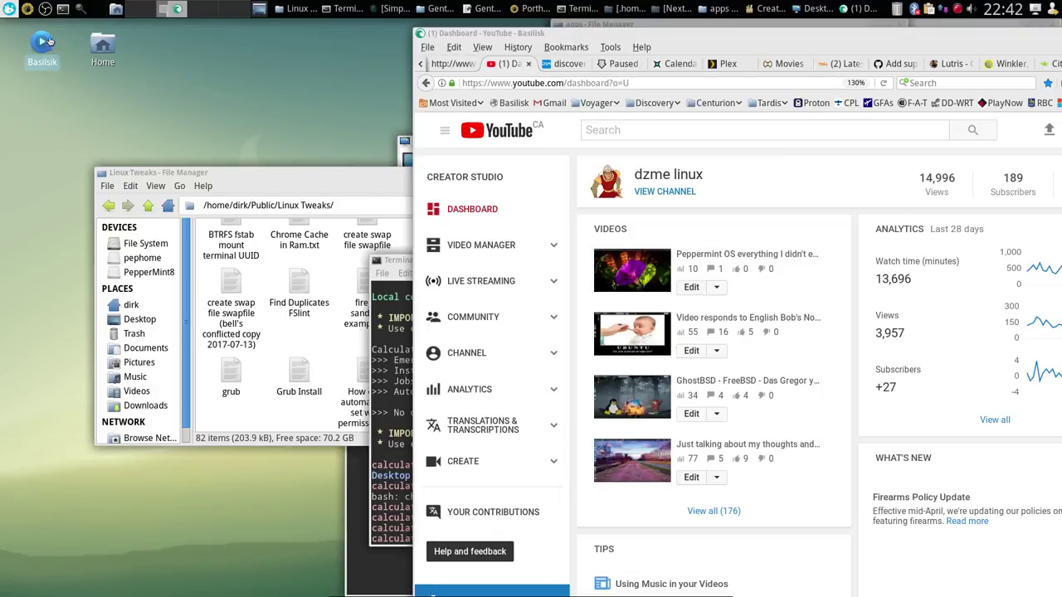
left_click_drag(41, 43, 111, 11)
left_click(609, 336)
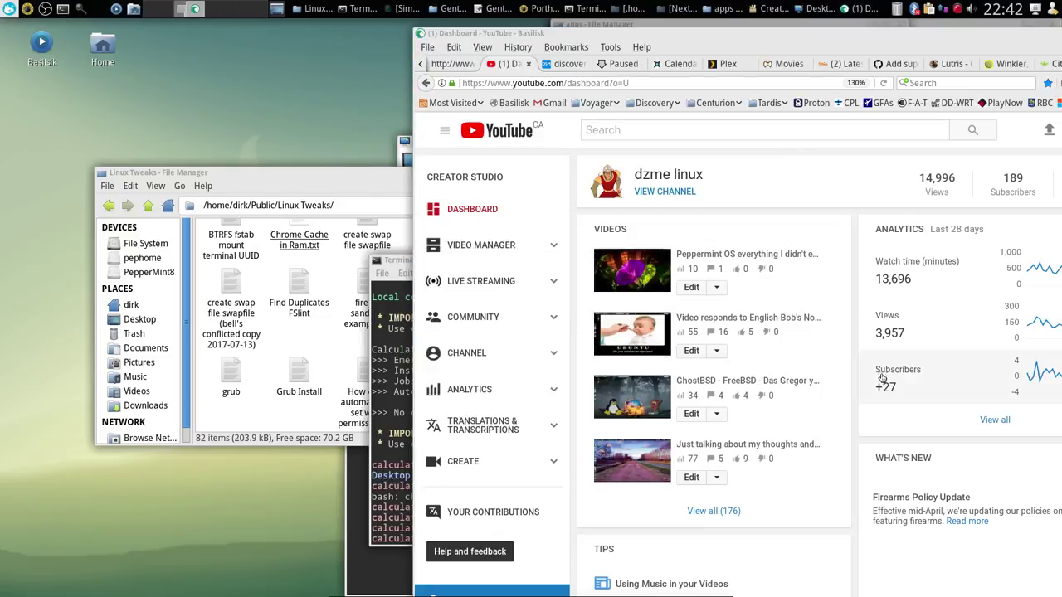
Open the newest comment from the YouTube notifications, expand its full text and like it
left_click_drag(902, 40, 797, 31)
left_click(988, 122)
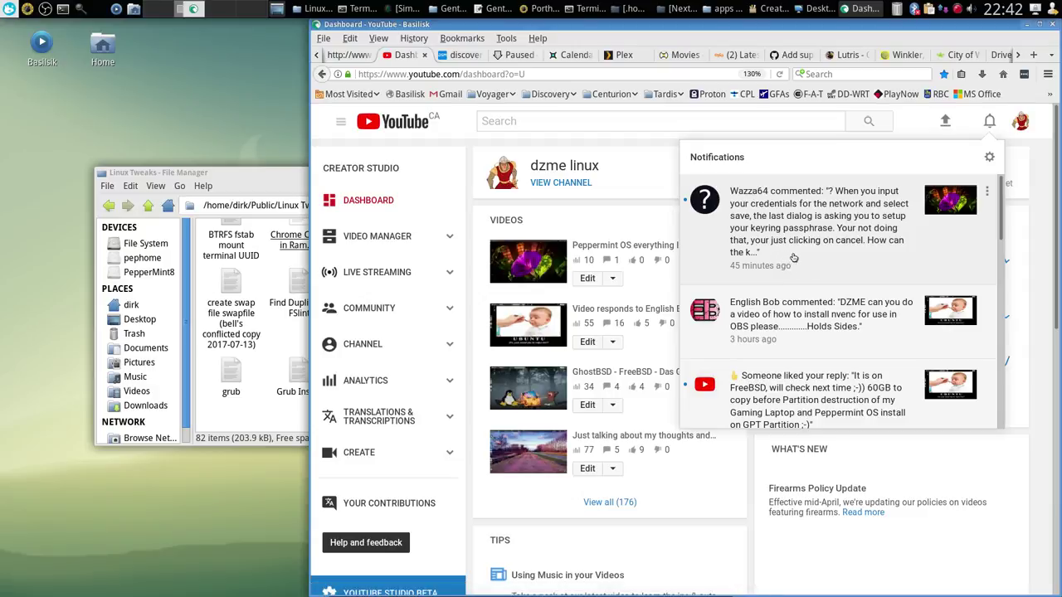
left_click(817, 226)
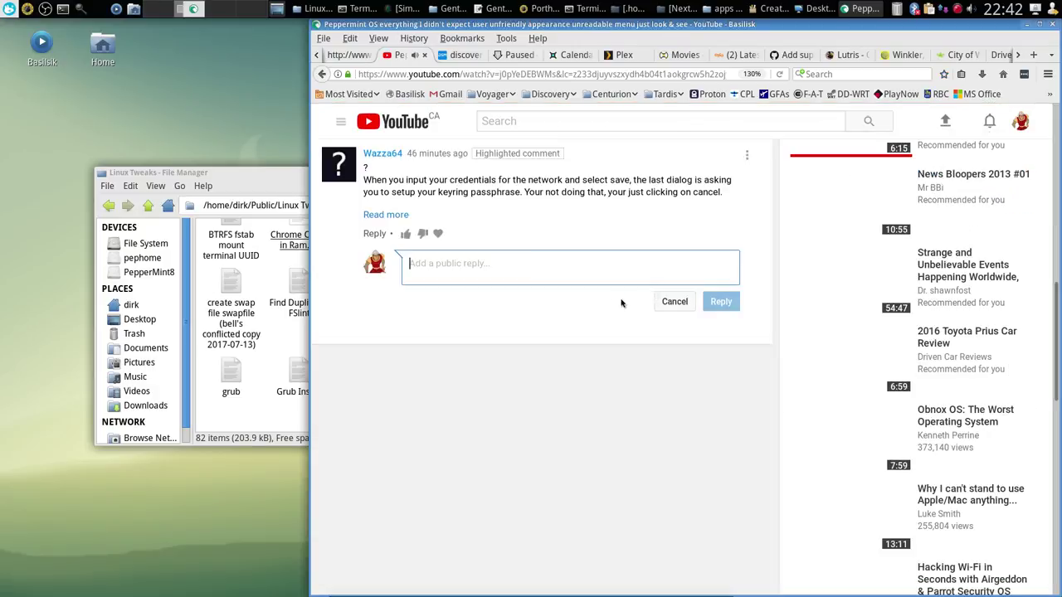
left_click(405, 217)
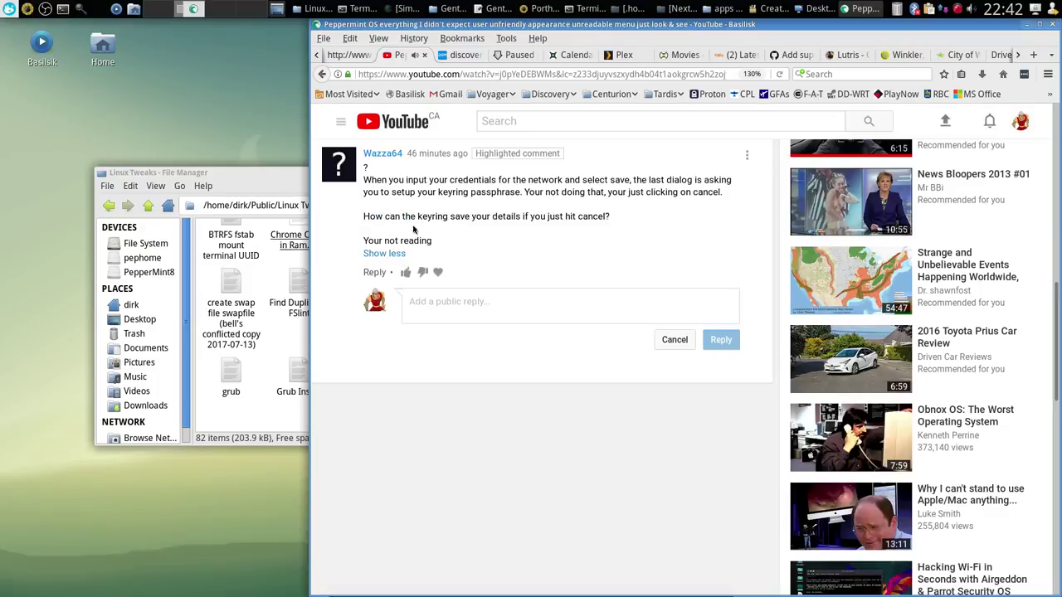
left_click(468, 306)
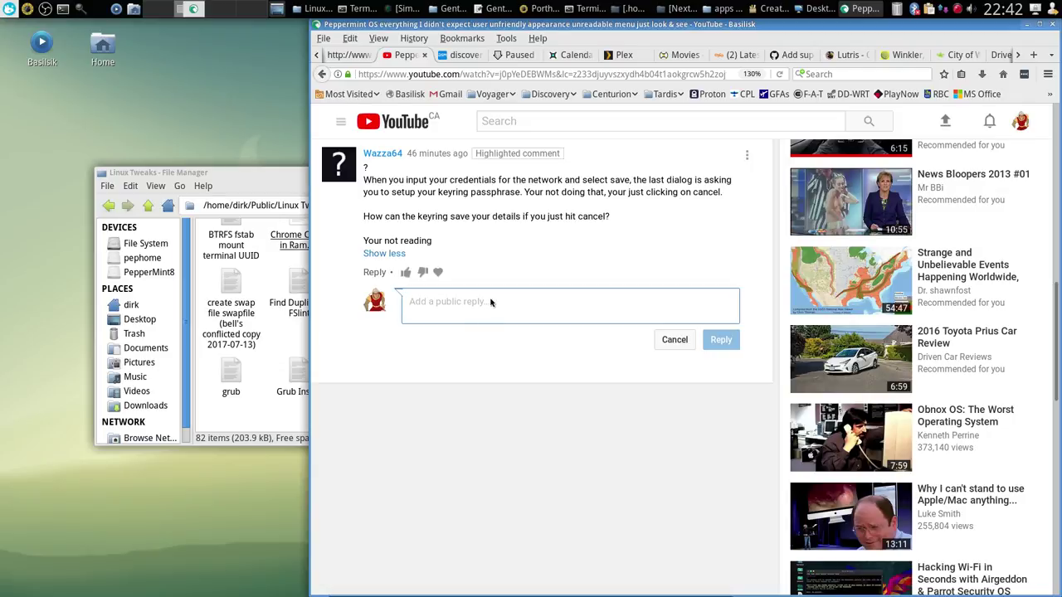
left_click(407, 273)
left_click(486, 121)
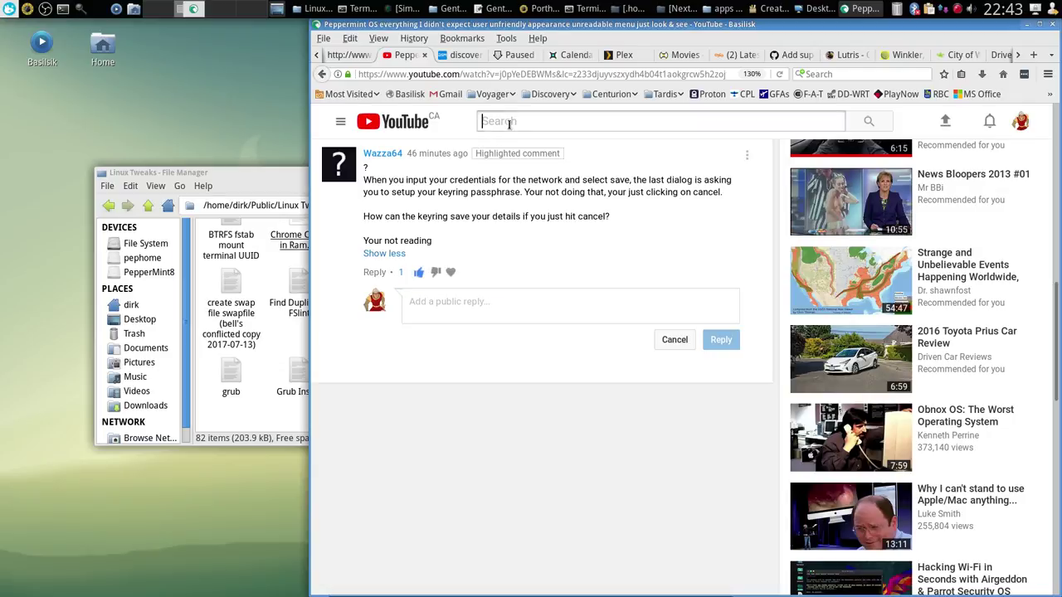
Post the reply "Usual you can save an empty password in the keyring and it won't popup anymore, this did not work in peppermint, sadly :-("
left_click(453, 305)
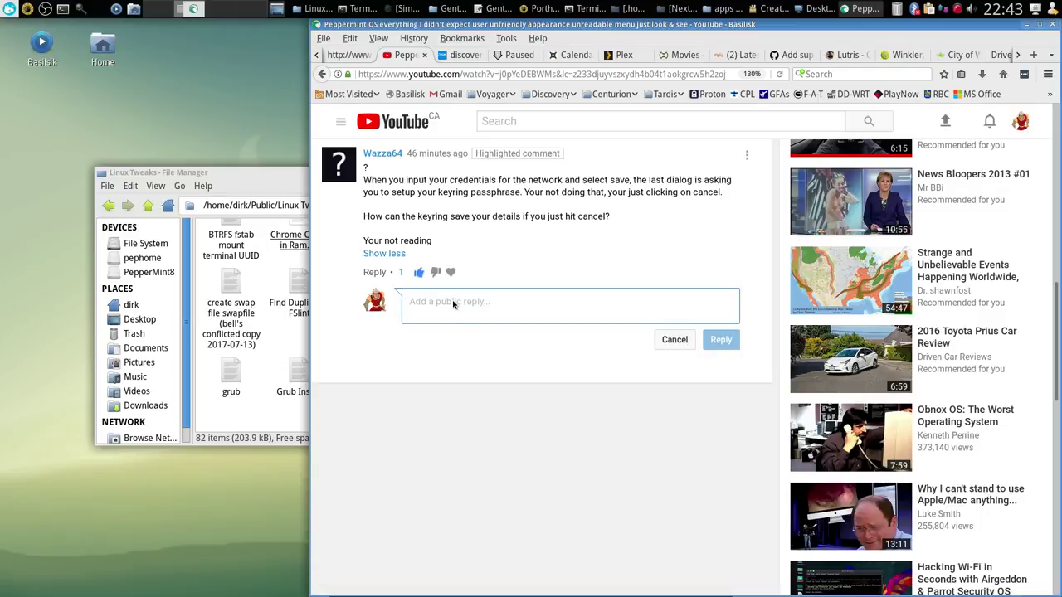
type("Usual you can")
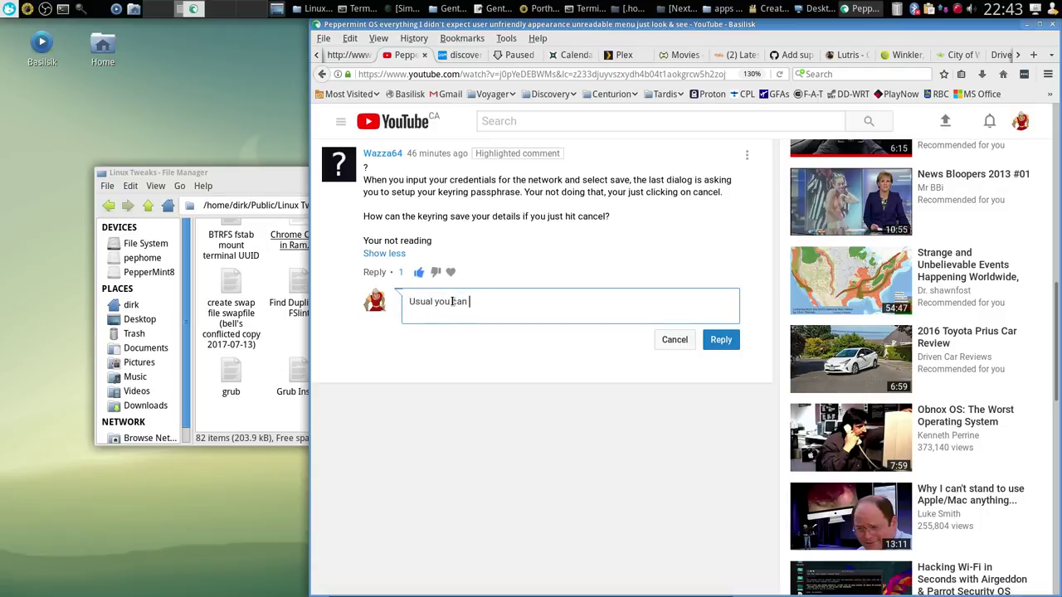
type("save an ewmpty")
key("BackSpace")
key("BackSpace")
key("BackSpace")
key("BackSpace")
key("BackSpace")
key("BackSpace")
type("mpty password in the key")
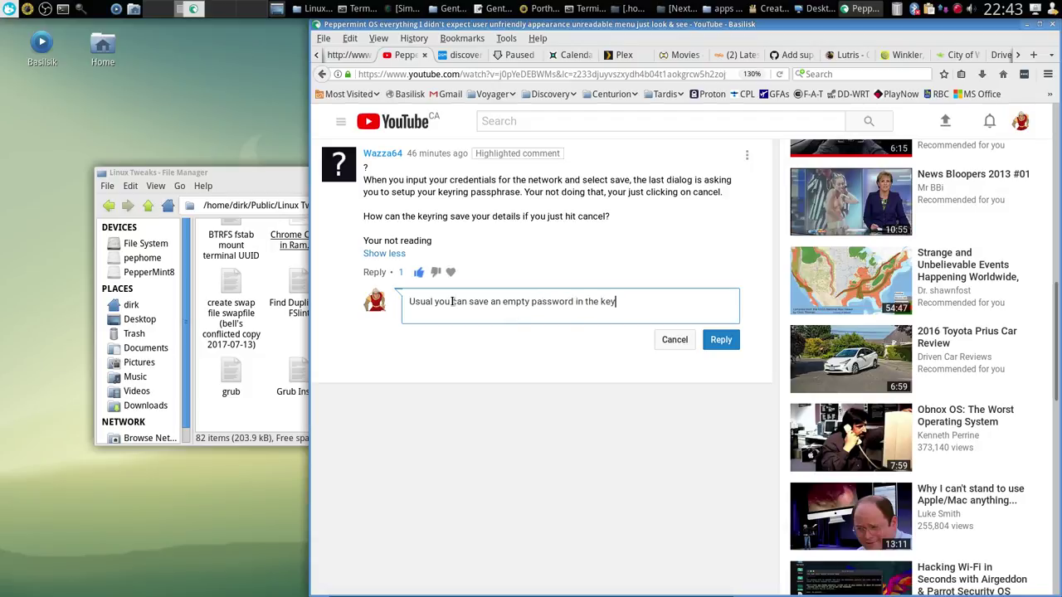
type("ring and it won't popup anymore")
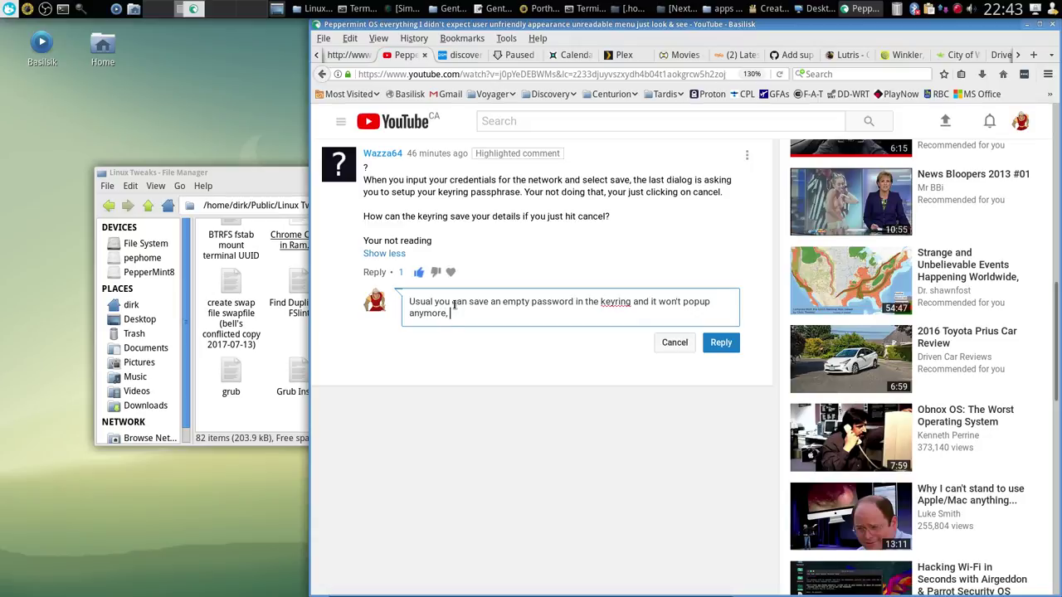
type(", this did not work in peppermint, sadly :-(")
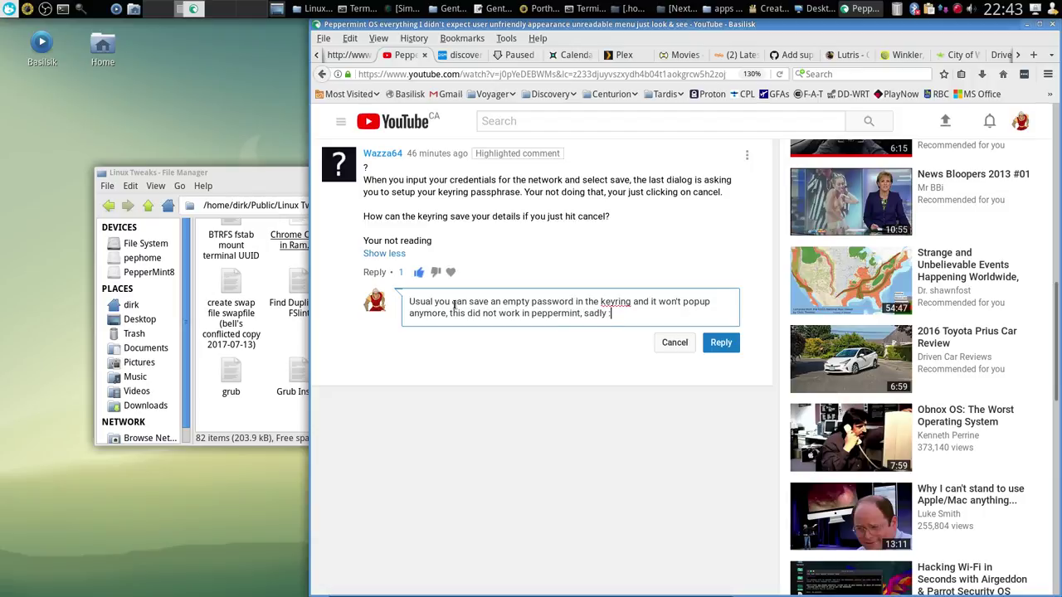
left_click(721, 343)
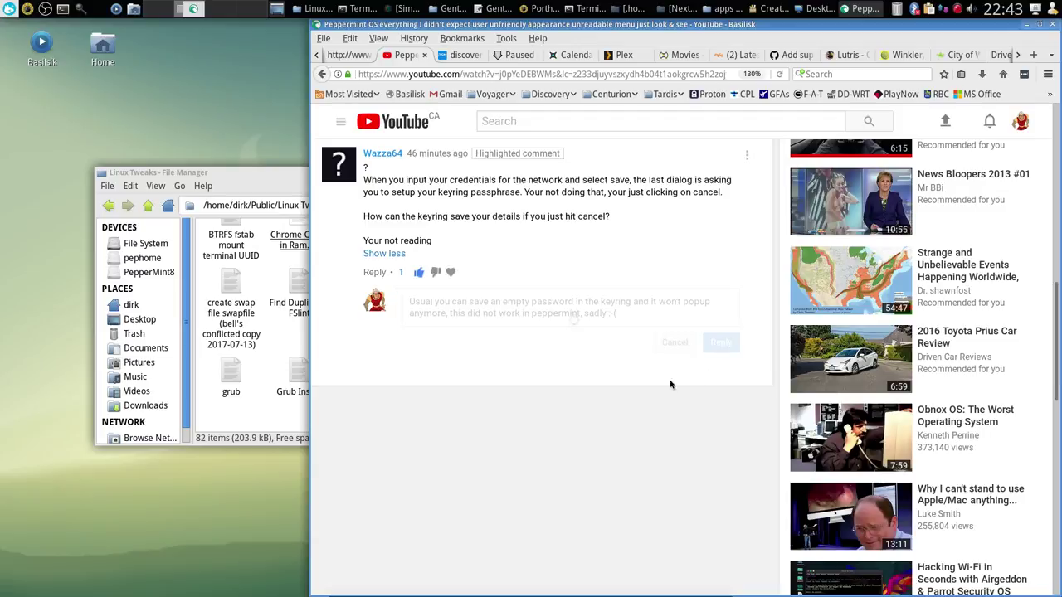
Recheck the YouTube notifications, return to Creator Studio and minimize the browser window
scroll(661, 265, "up", 3)
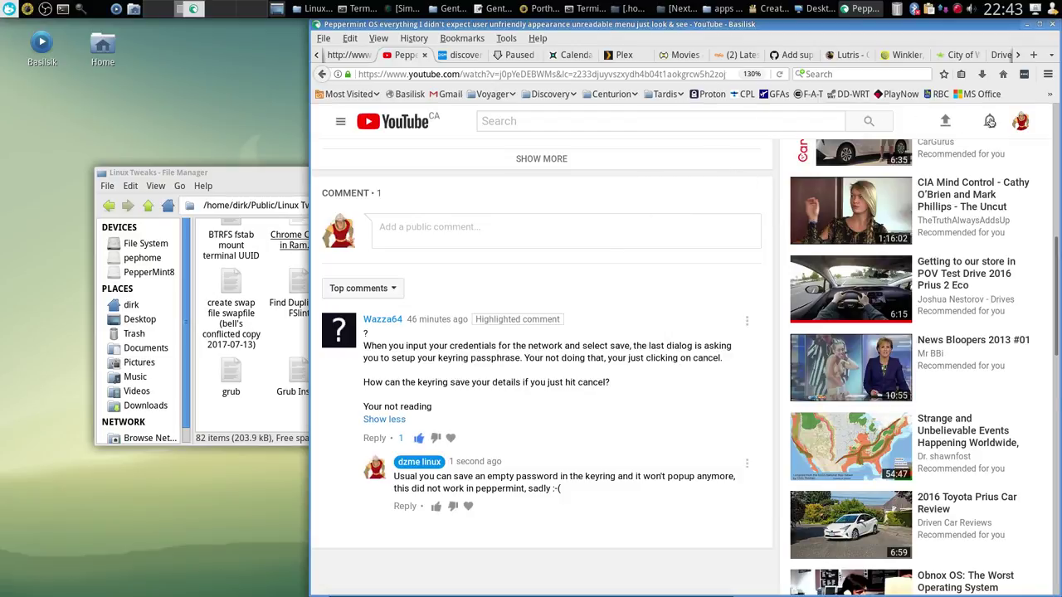
left_click(990, 122)
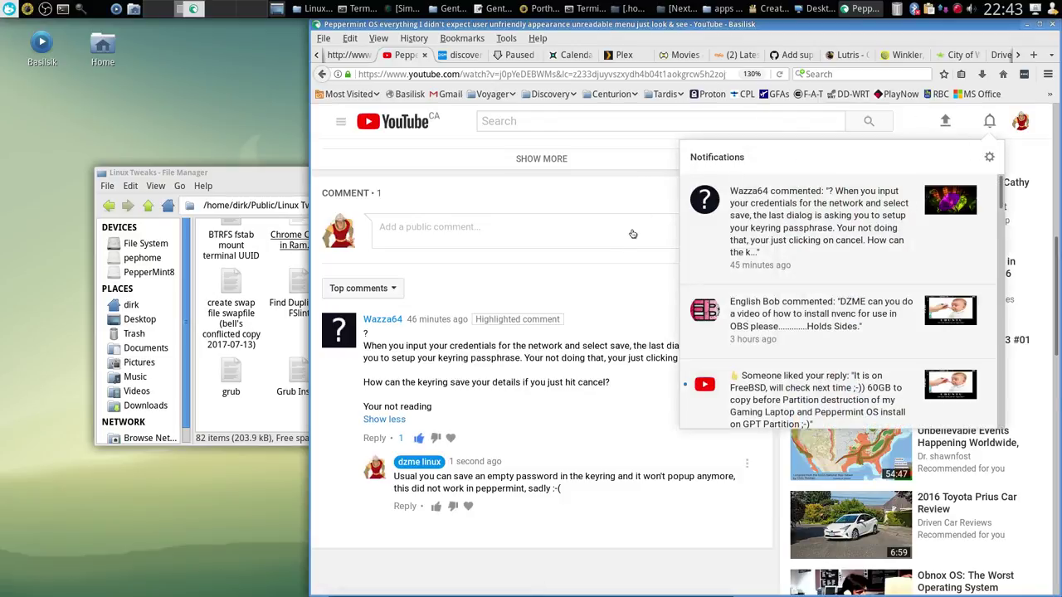
left_click(619, 225)
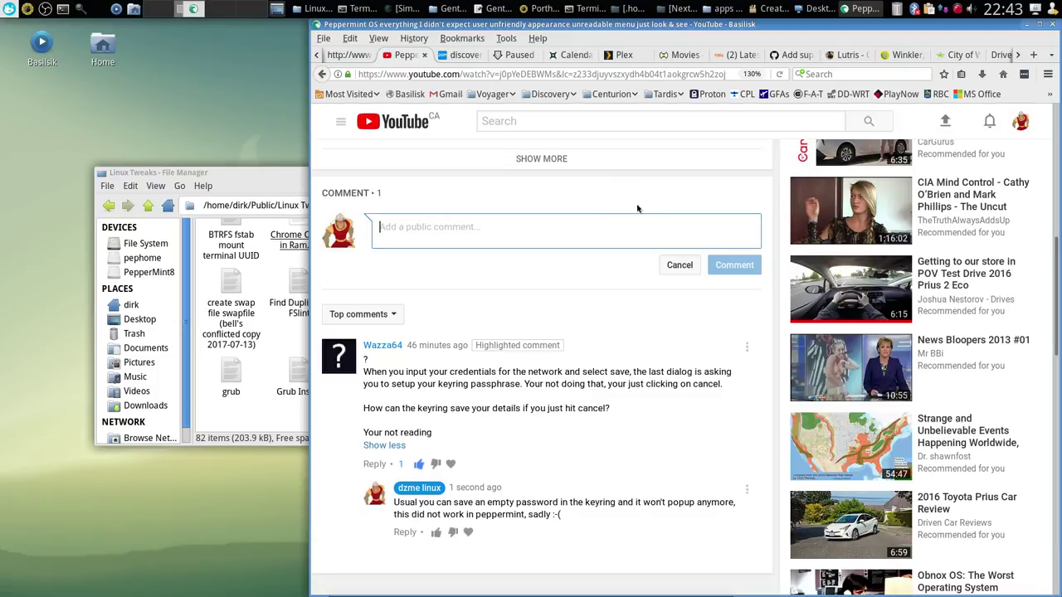
left_click(1023, 122)
left_click(942, 214)
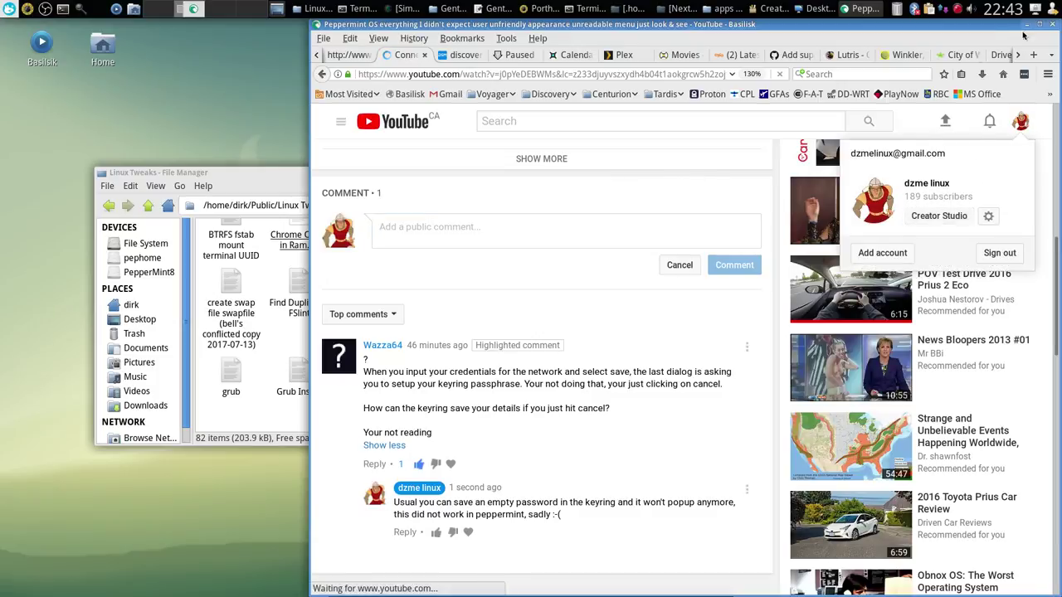
left_click(1026, 24)
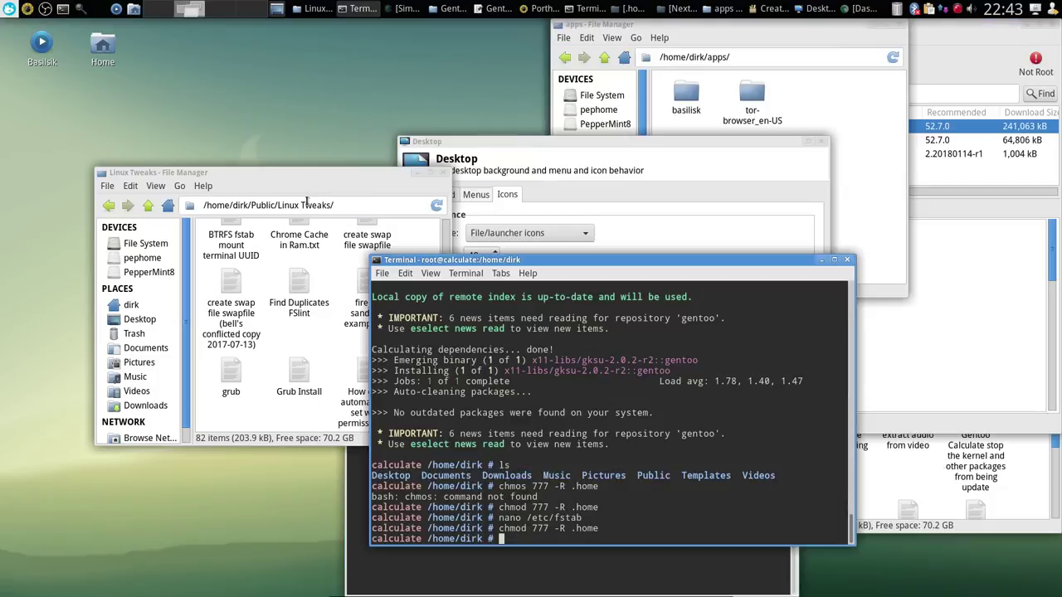
Close the Desktop settings and move the Linux Tweaks window away from the empty desktop area
left_click(257, 182)
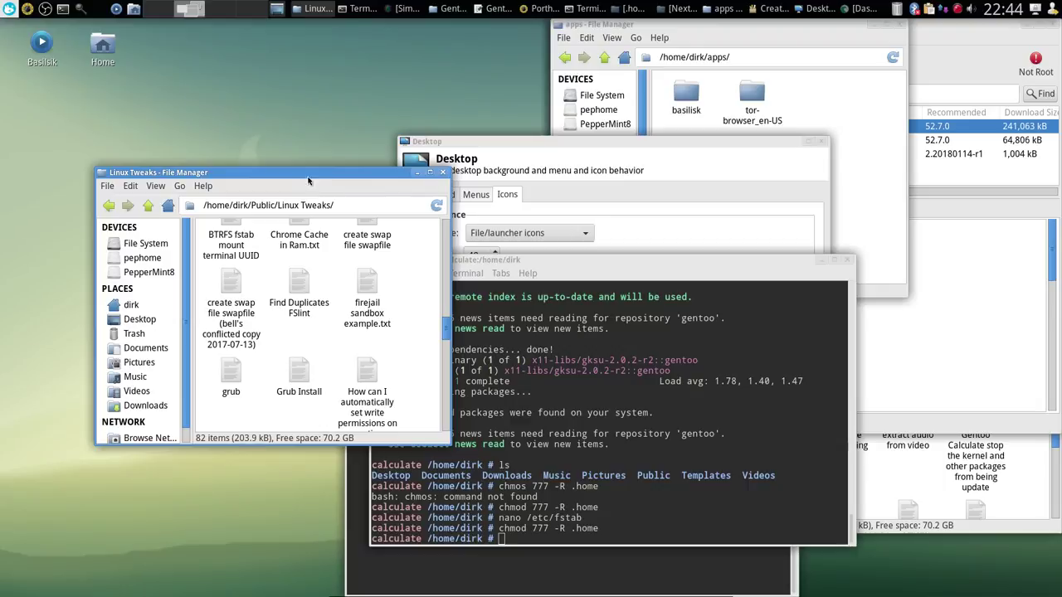
left_click_drag(309, 172, 264, 258)
left_click_drag(705, 149, 646, 164)
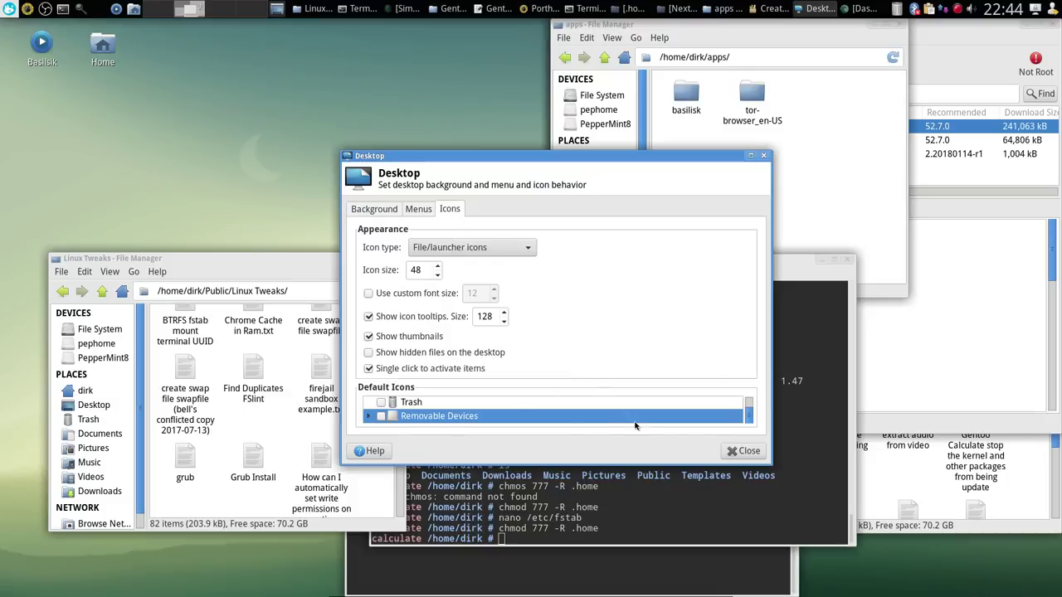
left_click(742, 450)
left_click_drag(303, 260, 663, 235)
right_click(225, 98)
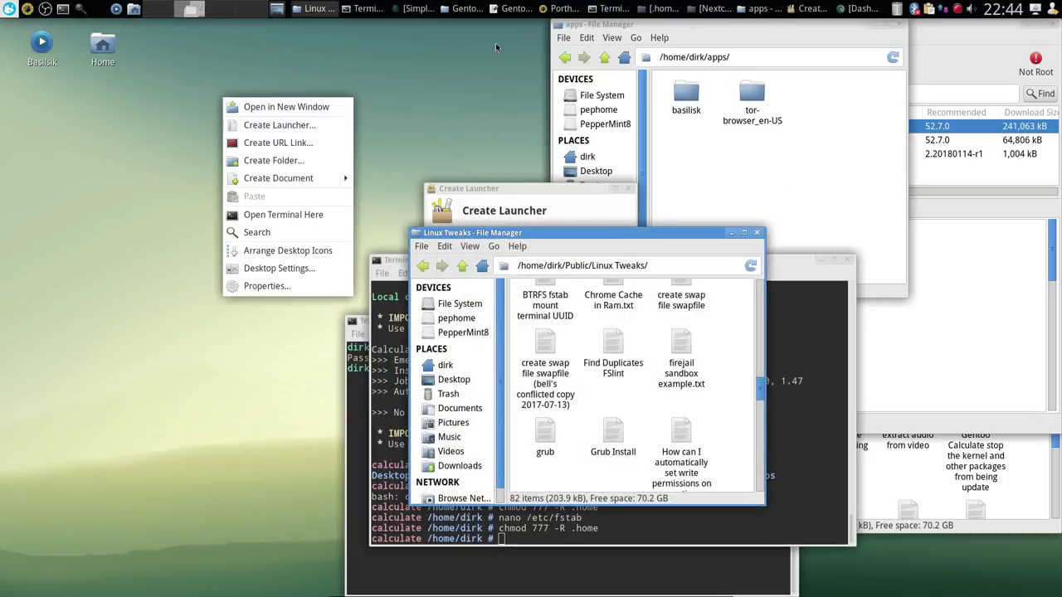
Open the panel preferences and bring up the settings of the Window Buttons item
left_click(430, 20)
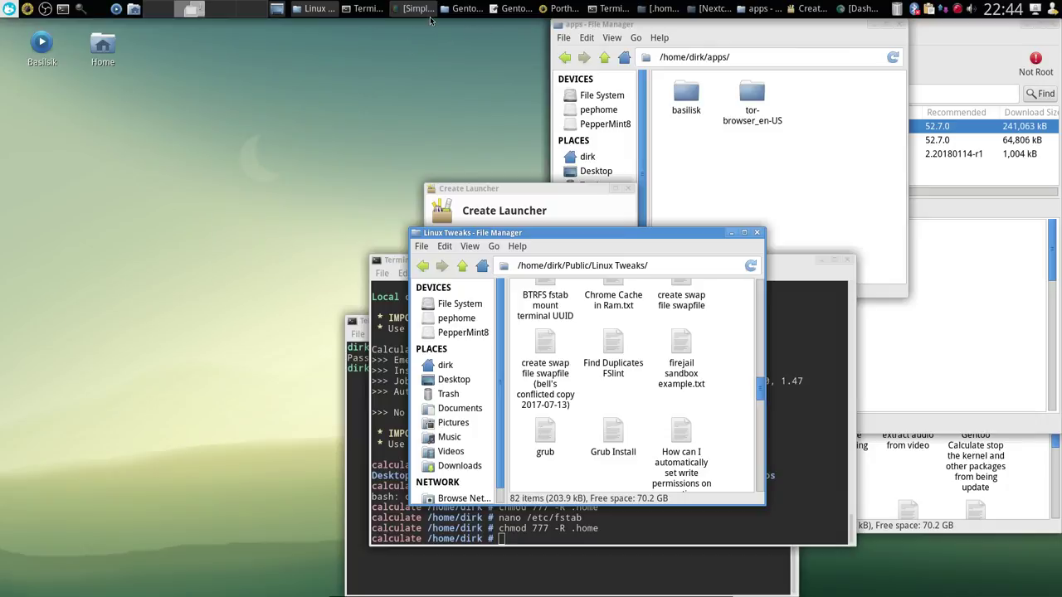
right_click(882, 19)
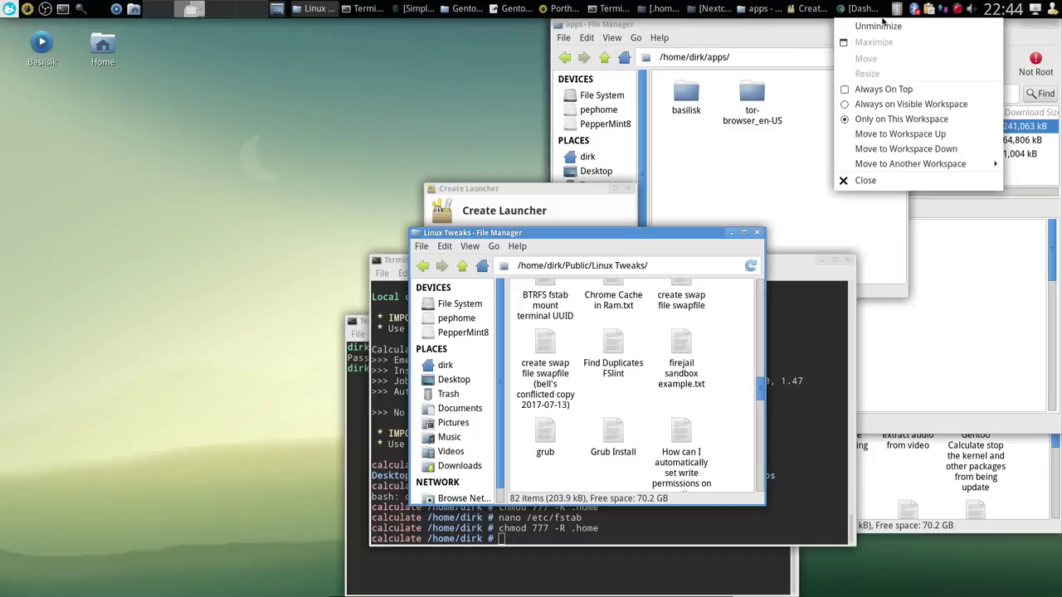
left_click(103, 13)
right_click(103, 13)
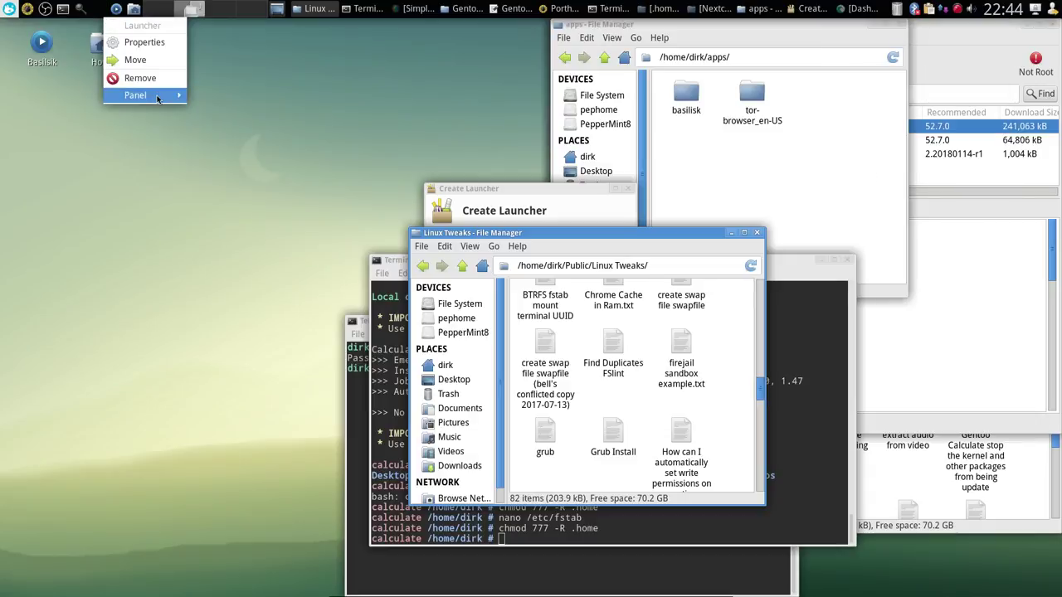
mouse_move(143, 94)
left_click(244, 113)
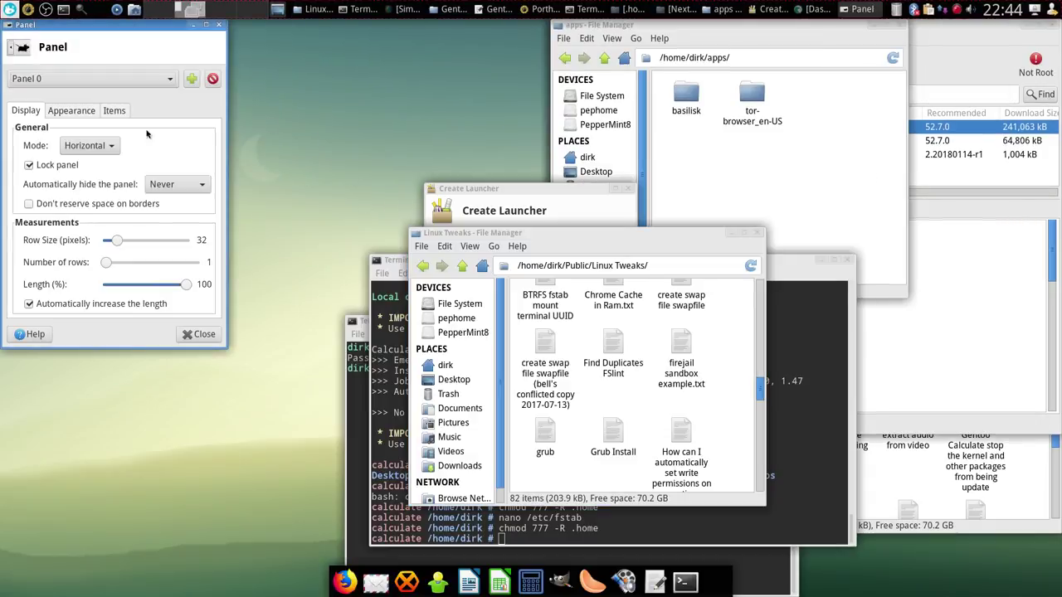
left_click(115, 112)
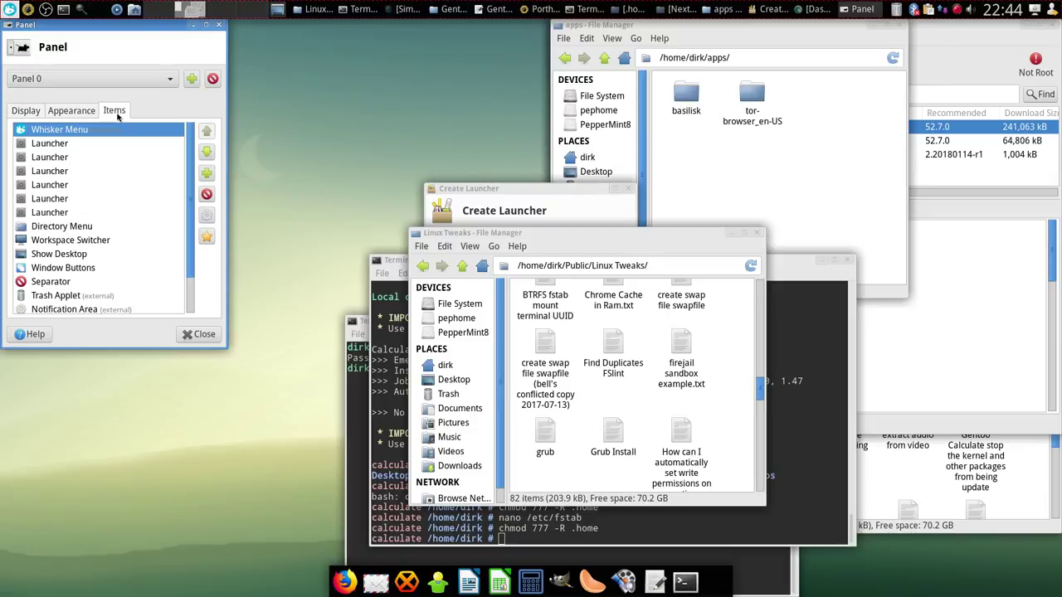
scroll(93, 252, "down", 1)
left_click(79, 241)
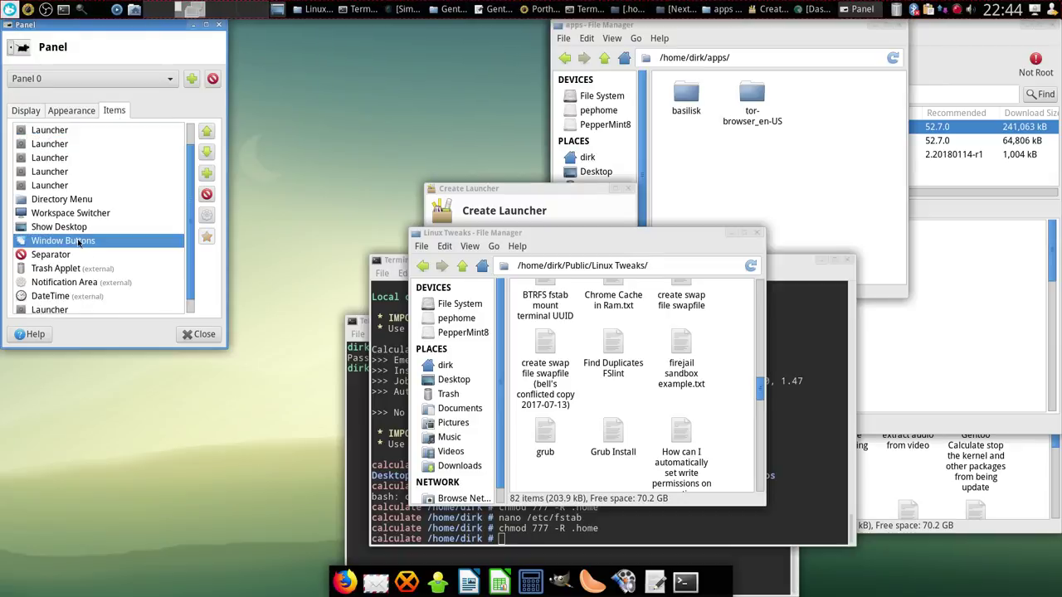
scroll(94, 249, "down", 1)
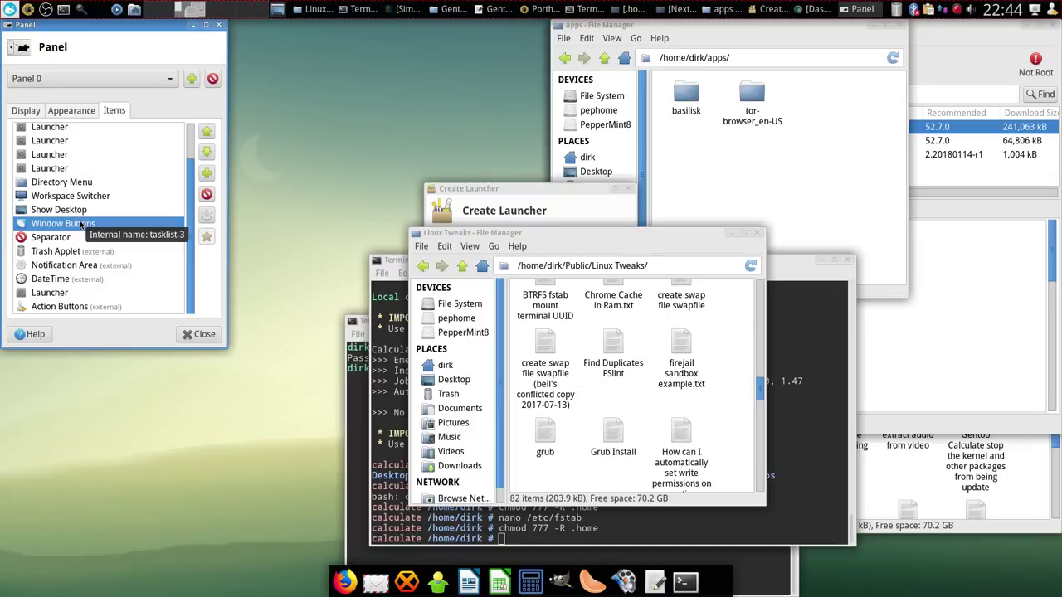
left_click(207, 218)
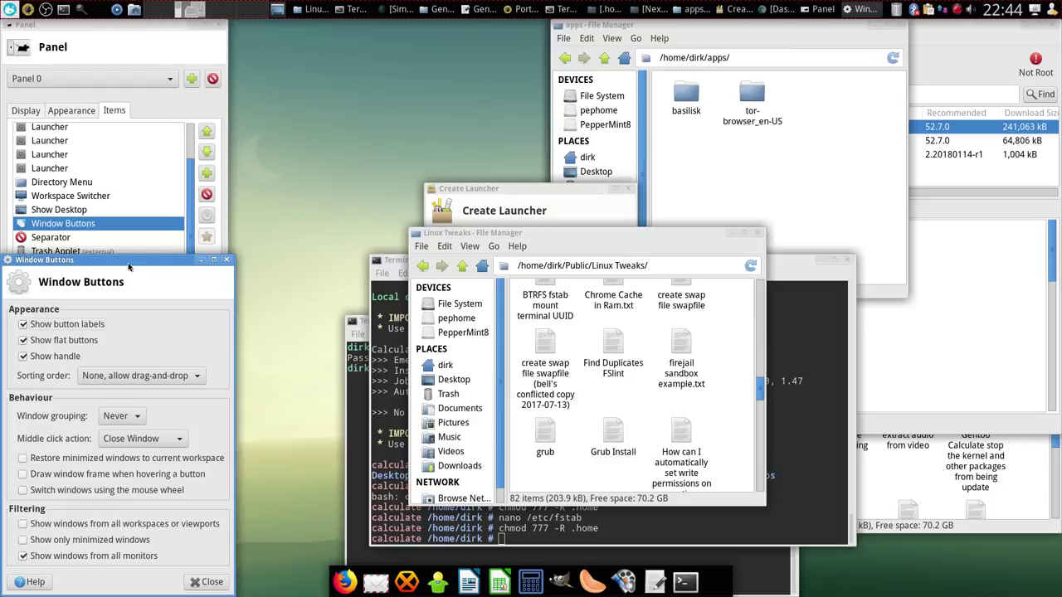
Make the window buttons show windows from all workspaces or viewports and close the panel preferences
left_click_drag(134, 254, 365, 86)
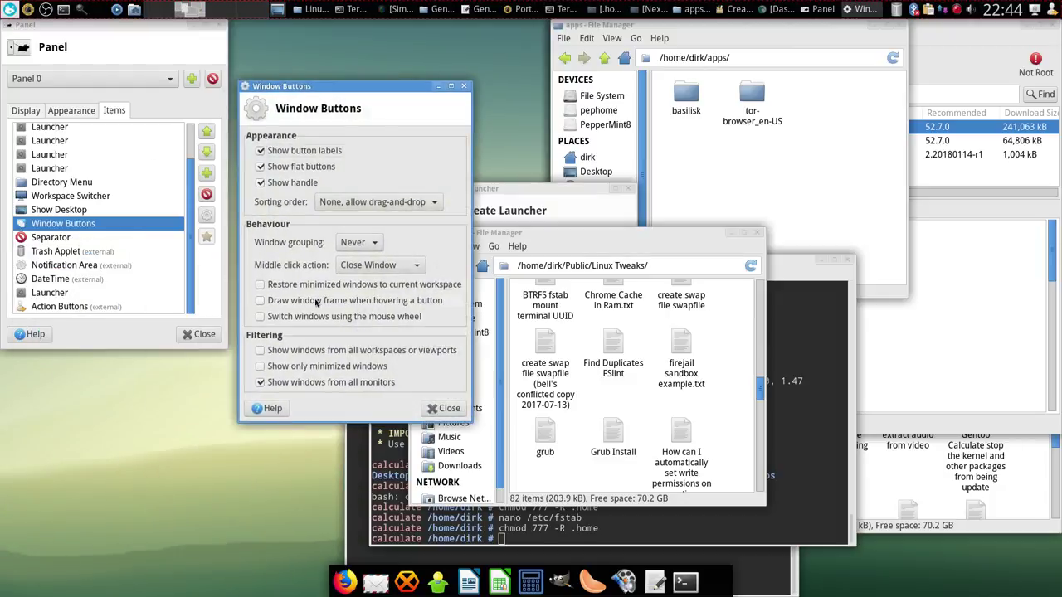
left_click(309, 353)
left_click(445, 408)
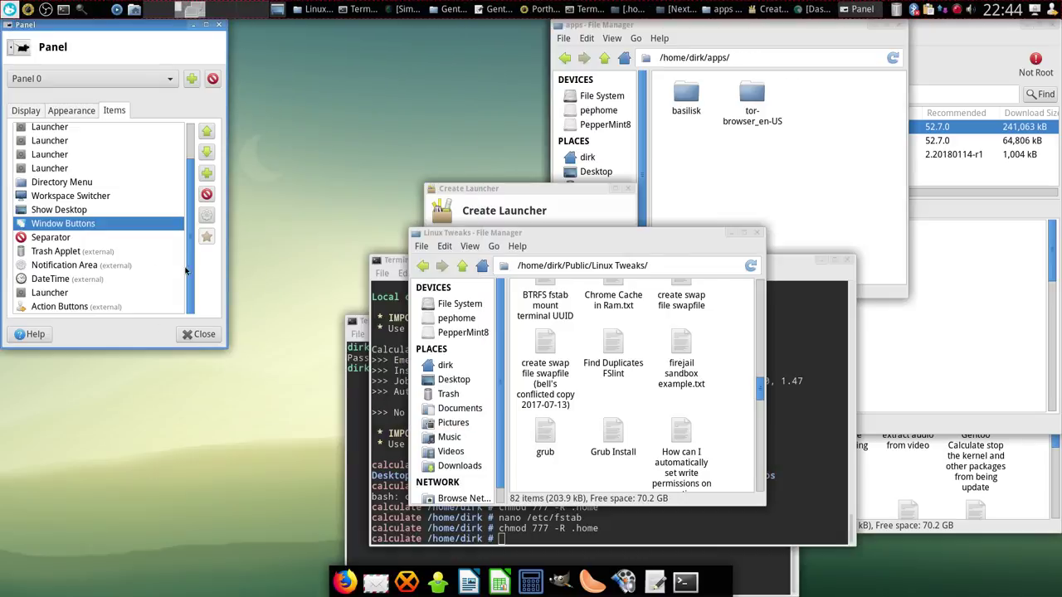
left_click(200, 334)
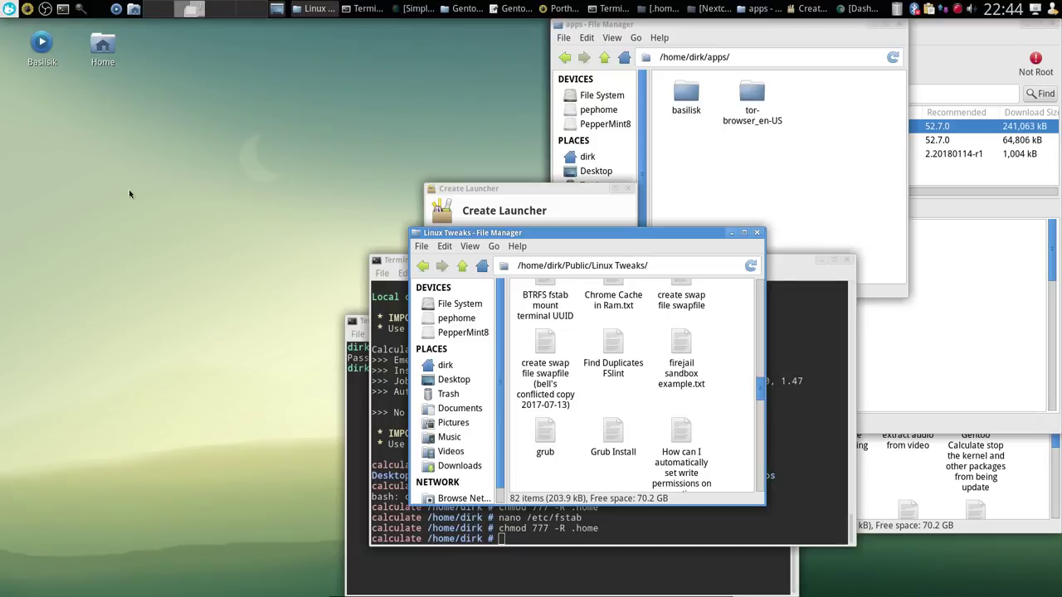
Turn off applying the wallpaper to all workspaces in the Desktop settings and close them
right_click(328, 79)
left_click(357, 243)
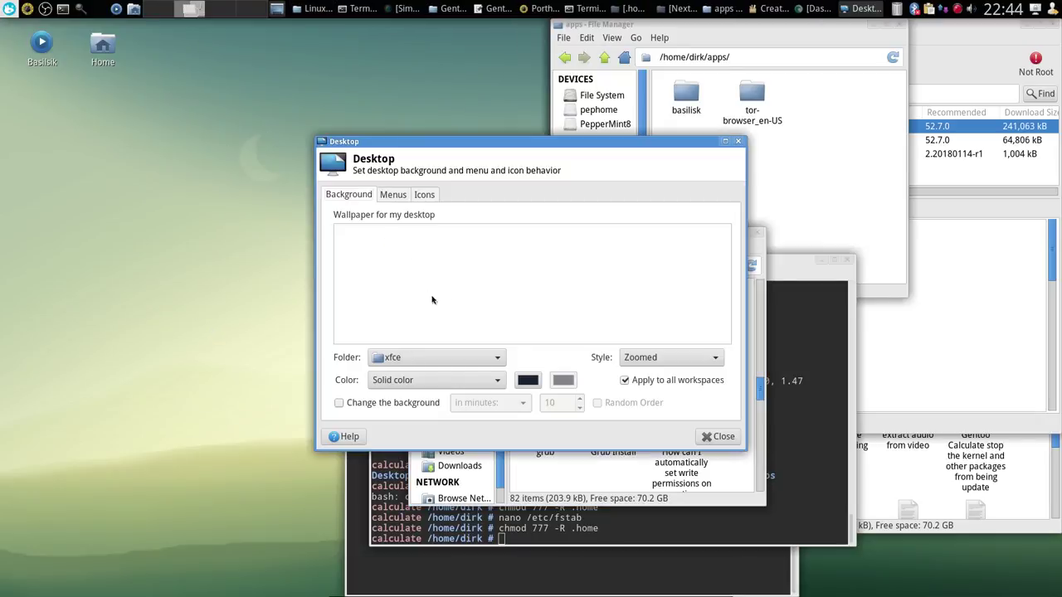
left_click(624, 381)
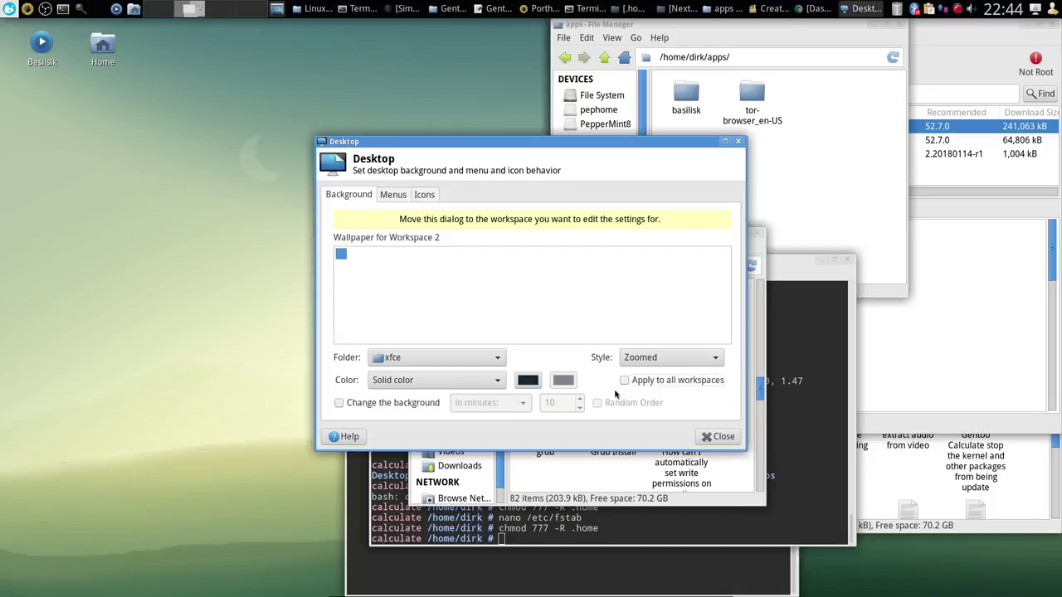
left_click(720, 436)
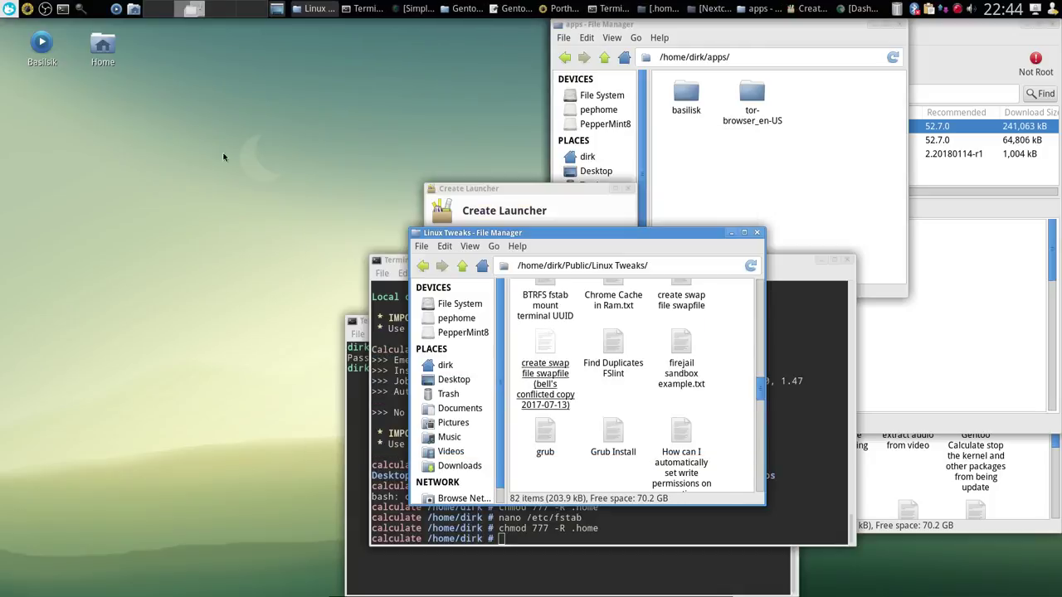
Set the wallpaper of workspace 1 to the golden-brown image with the penguins on the ice floe
key("ctrl+alt+Left")
right_click(254, 162)
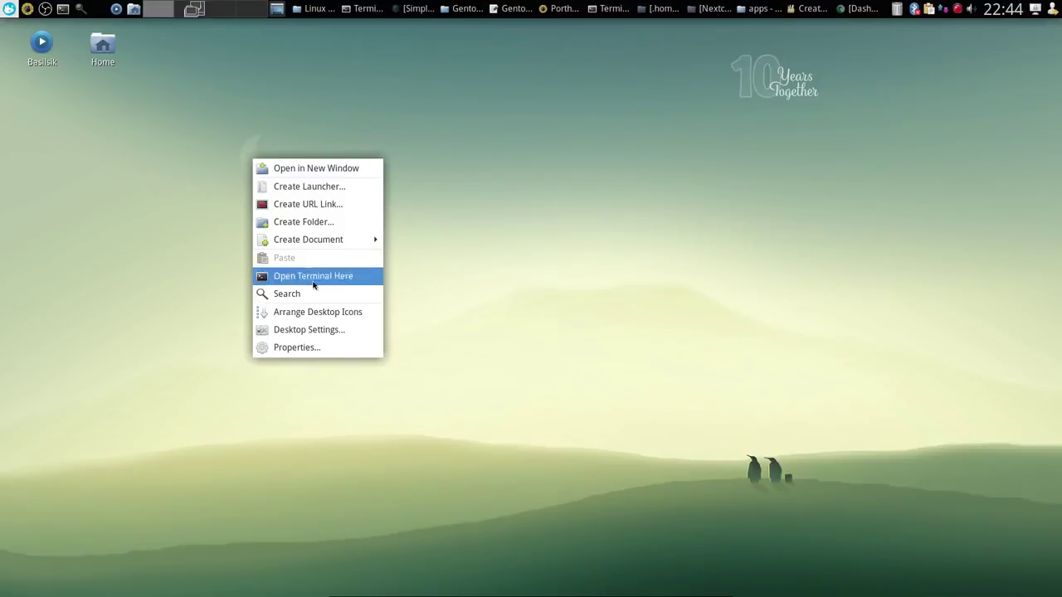
left_click(339, 331)
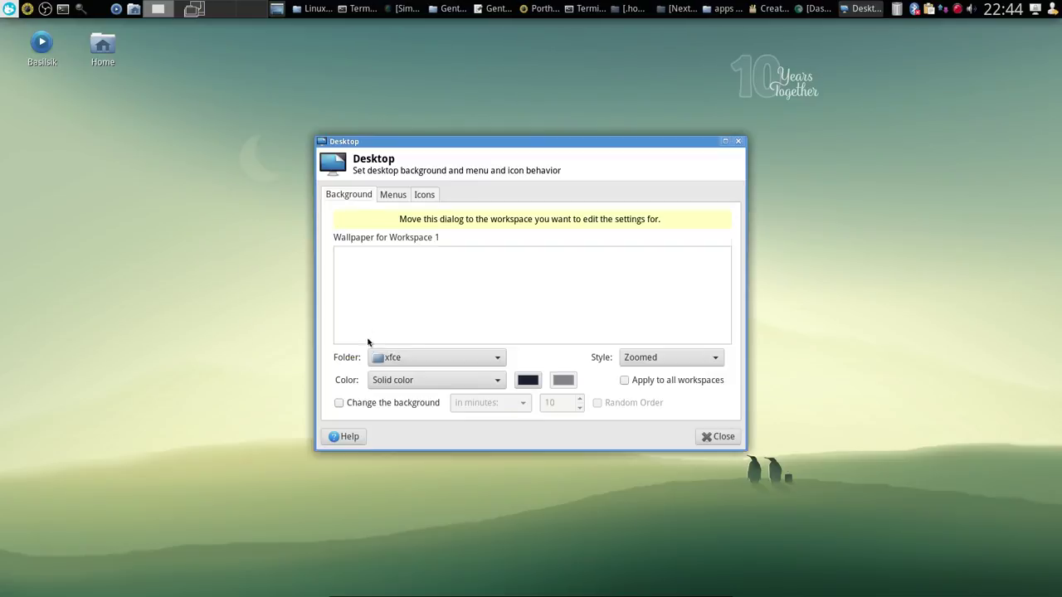
scroll(409, 328, "down", 1)
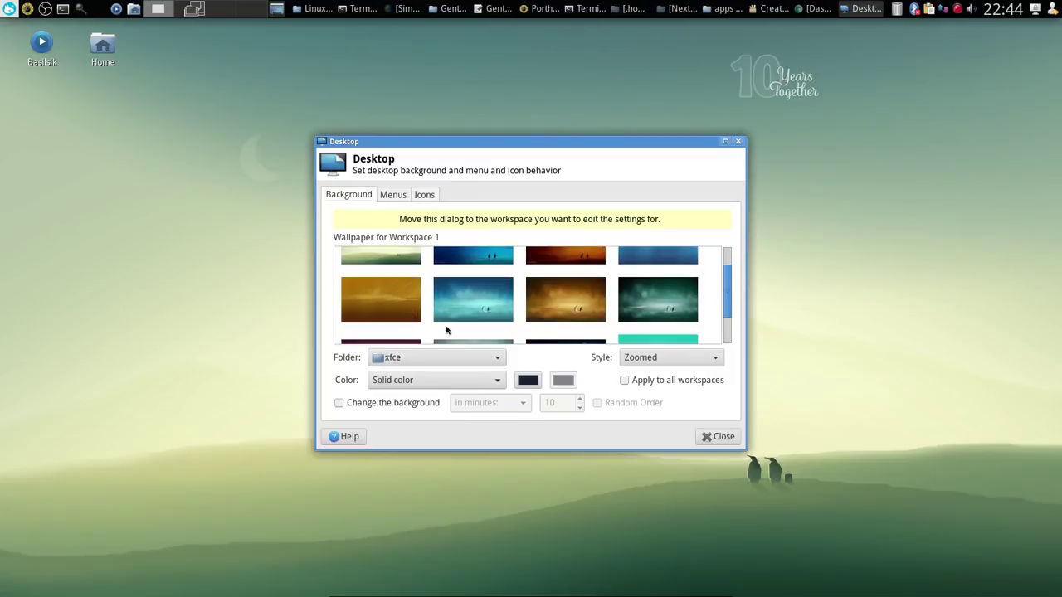
left_click(578, 305)
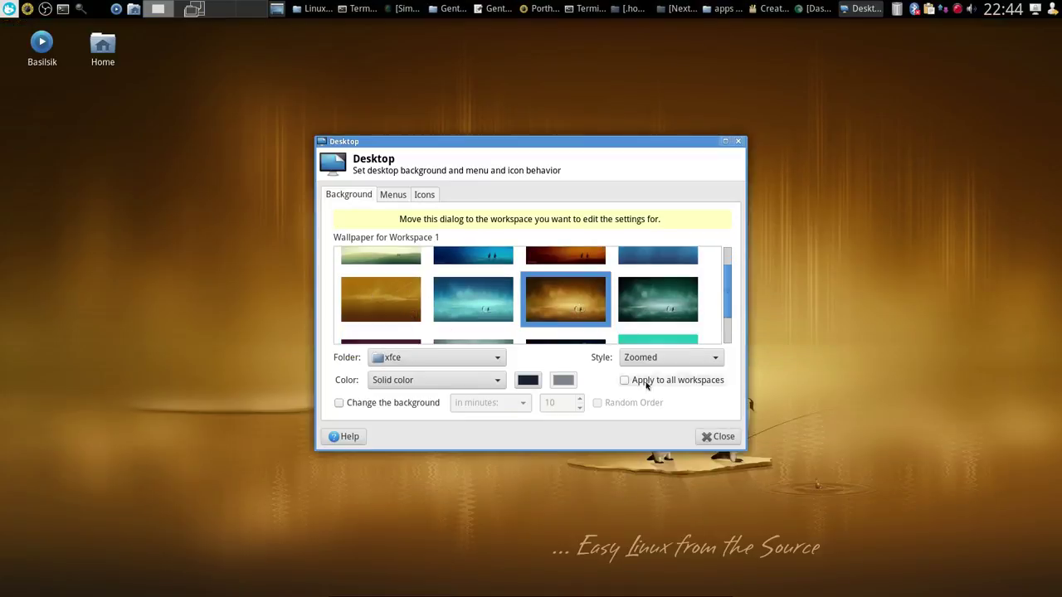
left_click(716, 437)
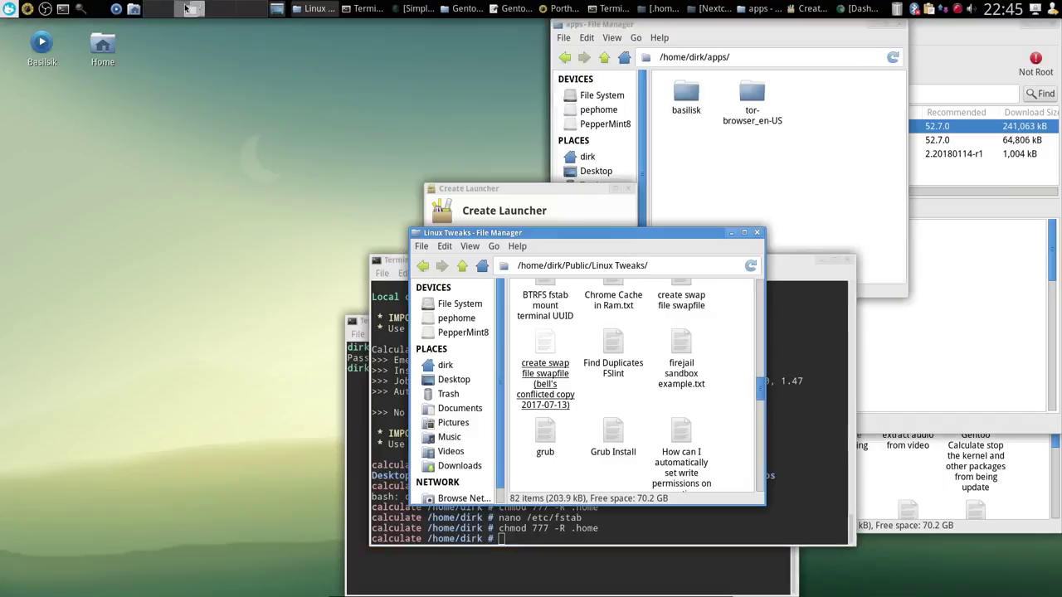
On workspace 3, preview the purple wallpaper, choose the blue one with two penguins instead and close the Desktop settings
left_click(193, 9)
left_click(231, 11)
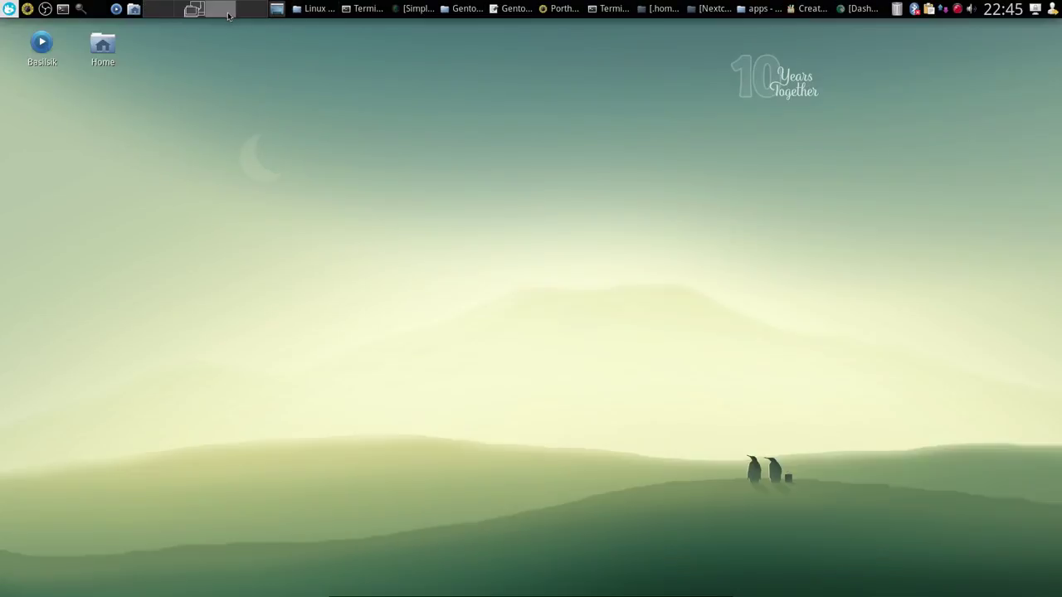
right_click(290, 140)
left_click(365, 310)
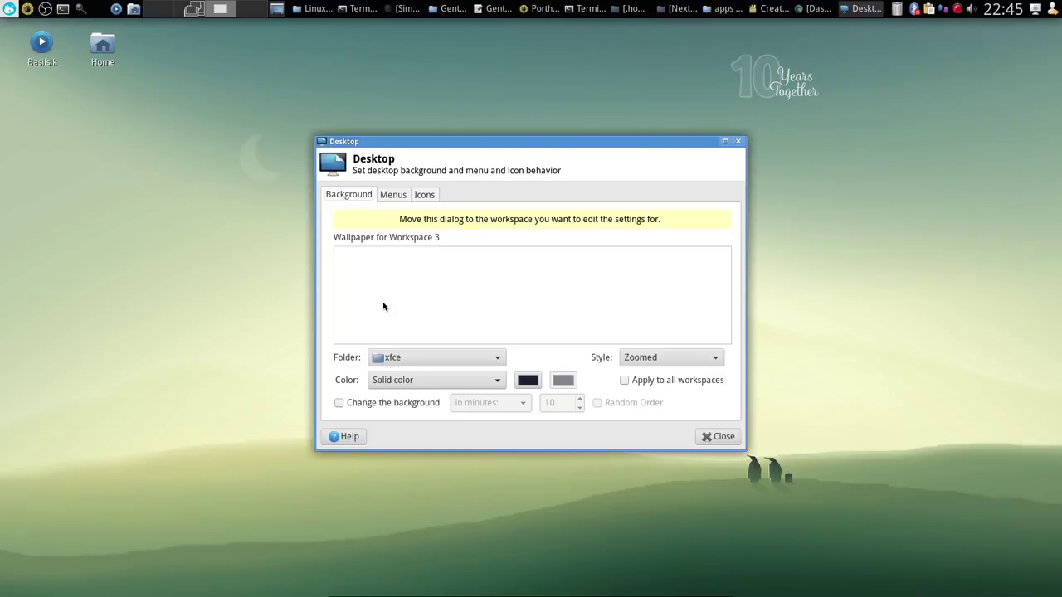
scroll(501, 290, "down", 1)
scroll(500, 289, "down", 2)
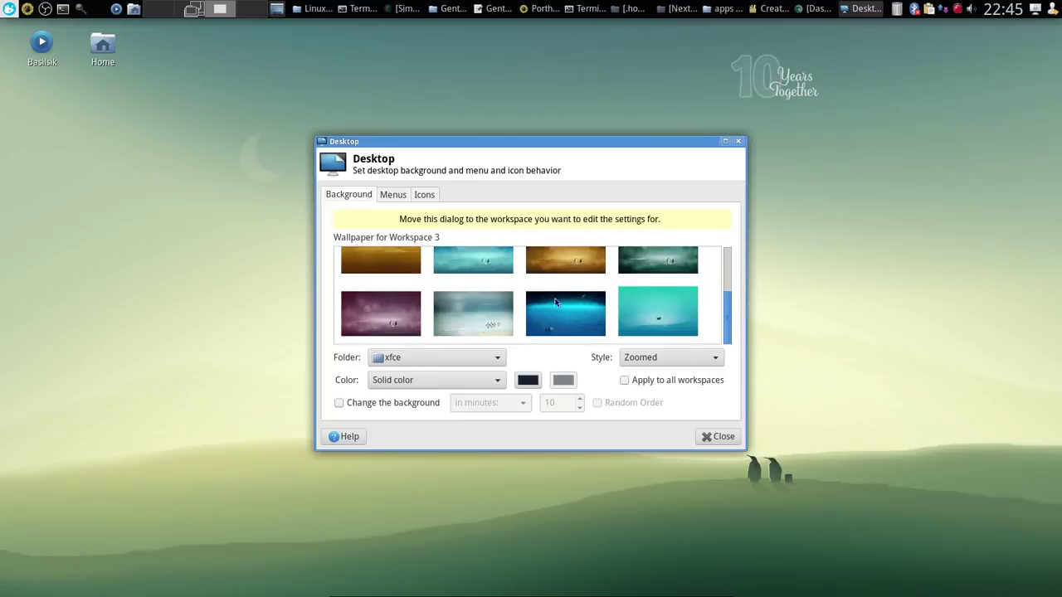
left_click(388, 322)
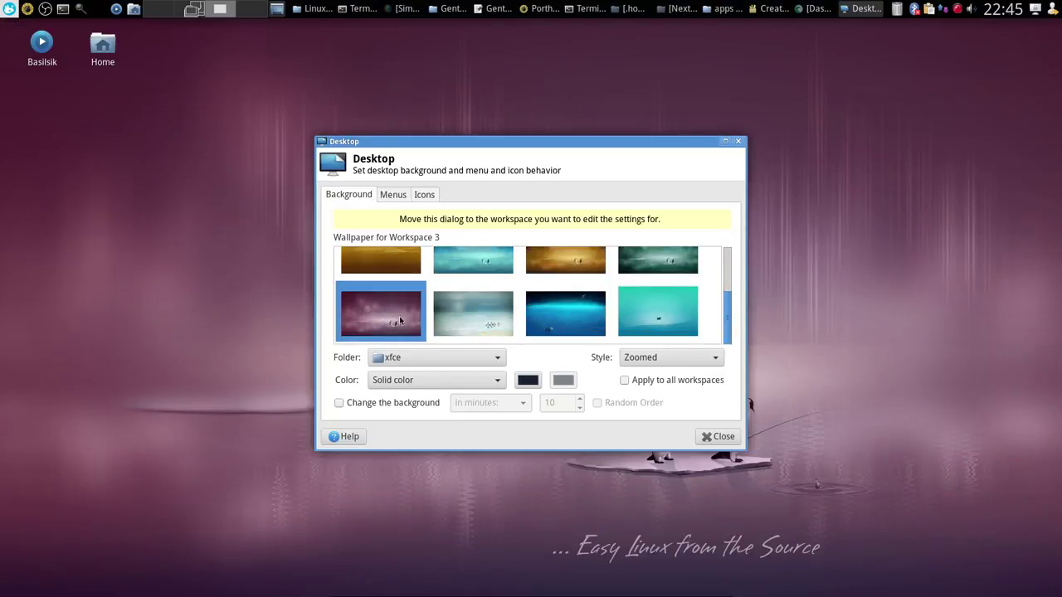
scroll(677, 314, "up", 3)
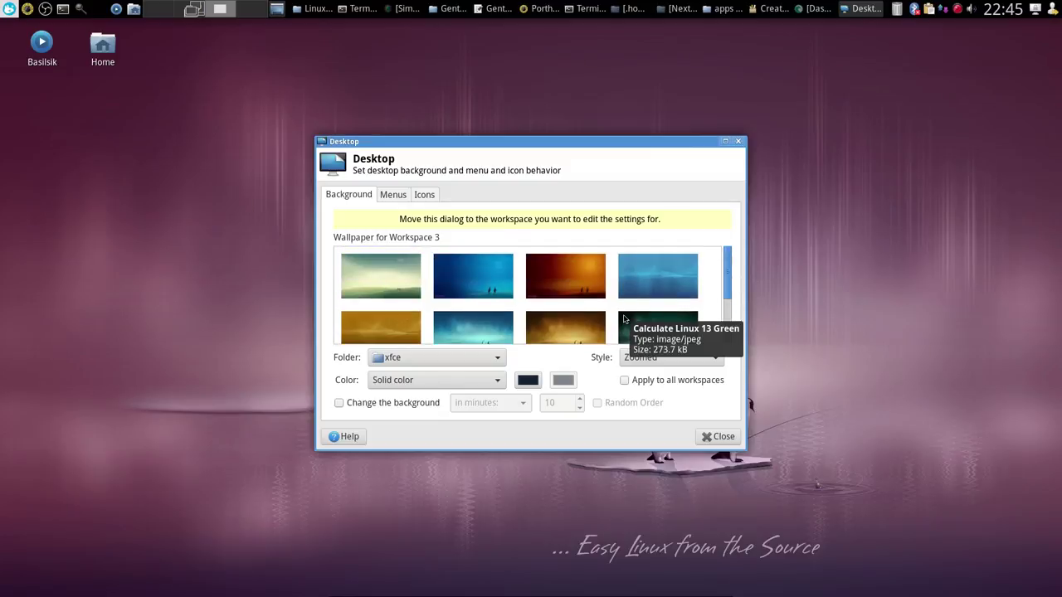
left_click(483, 272)
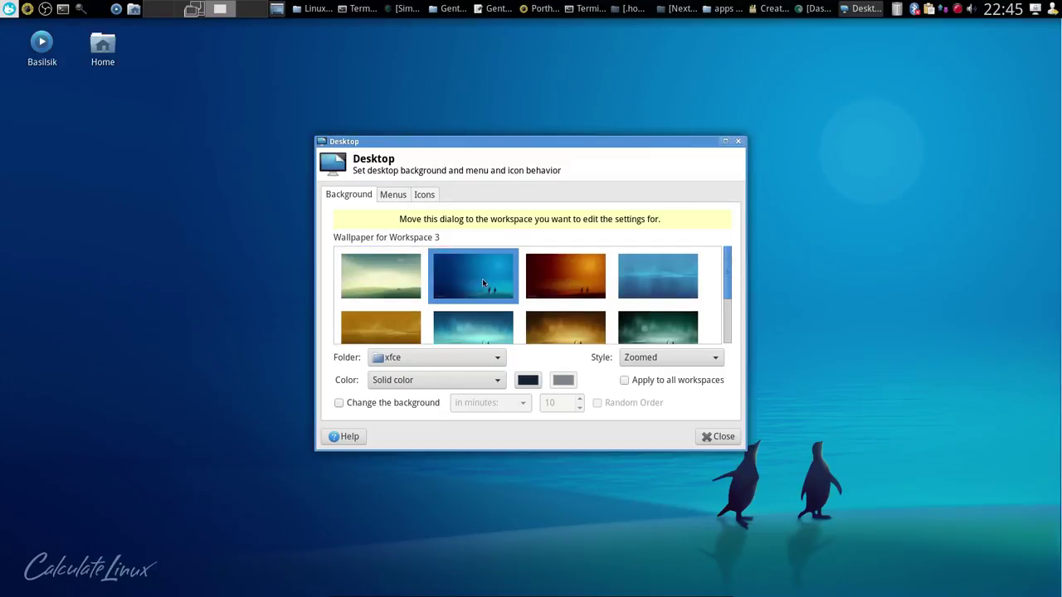
left_click(735, 441)
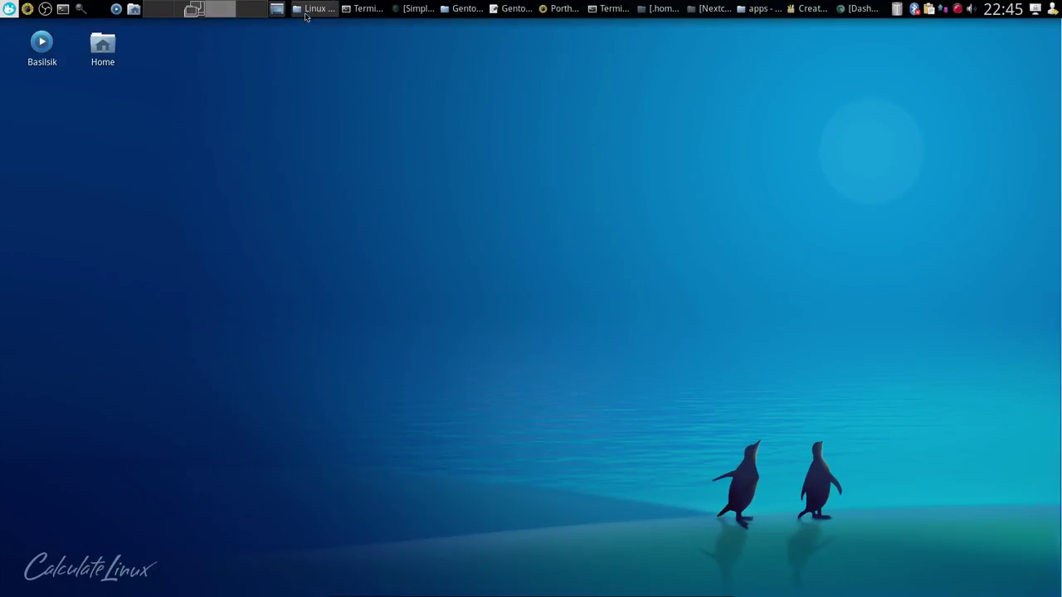
Return to the Linux Tweaks window, move it to the desktop's upper-left corner and place the root terminal below it
left_click(306, 9)
left_click_drag(581, 233, 173, 26)
left_click_drag(498, 260, 234, 310)
Cancel the leftover Create Launcher dialog and close the Porthole package manager
left_click(759, 176)
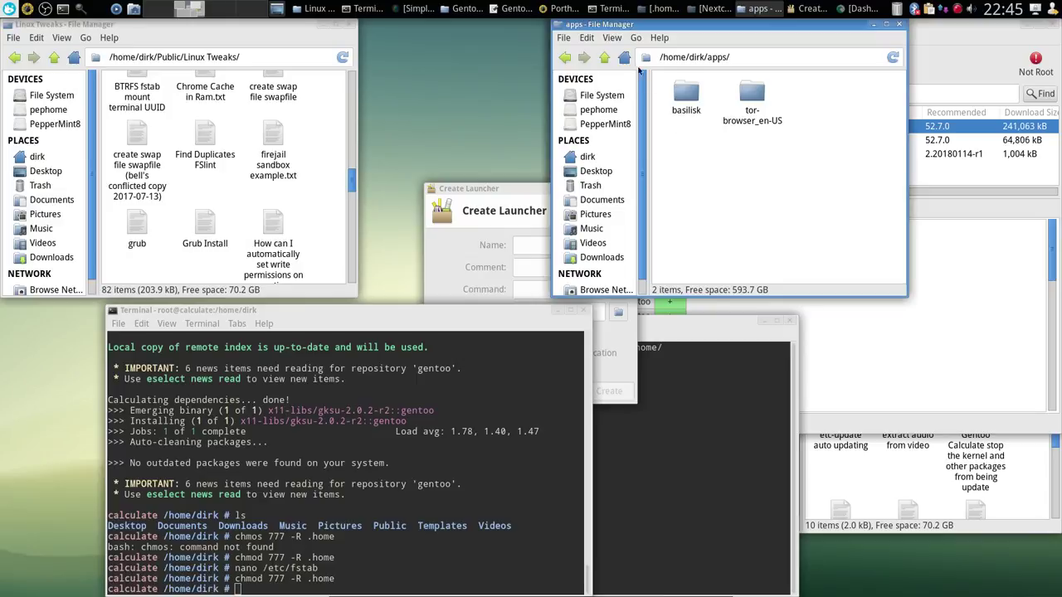
left_click(514, 219)
left_click(558, 390)
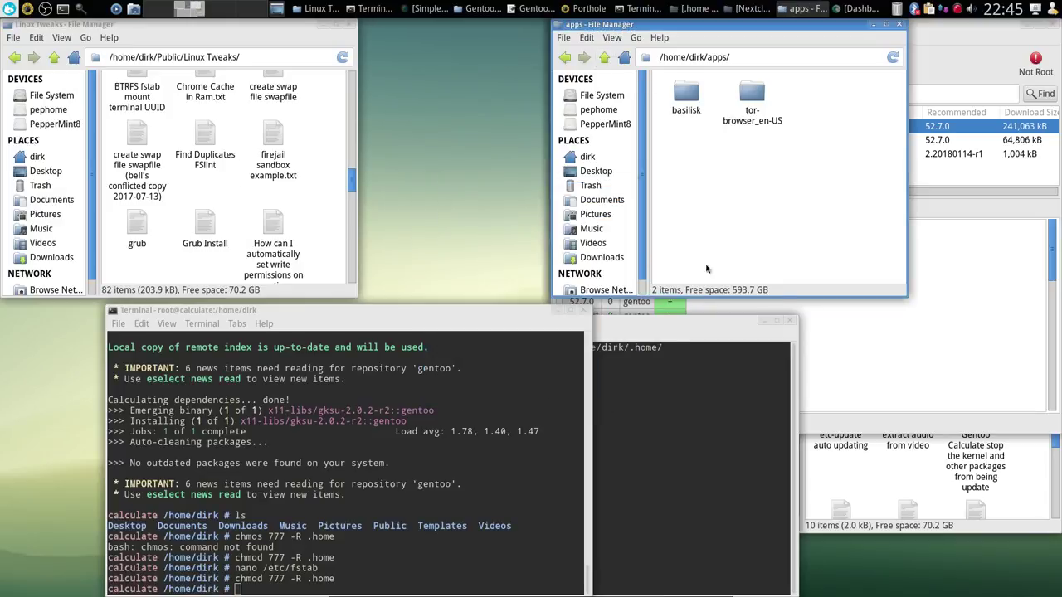
left_click(936, 334)
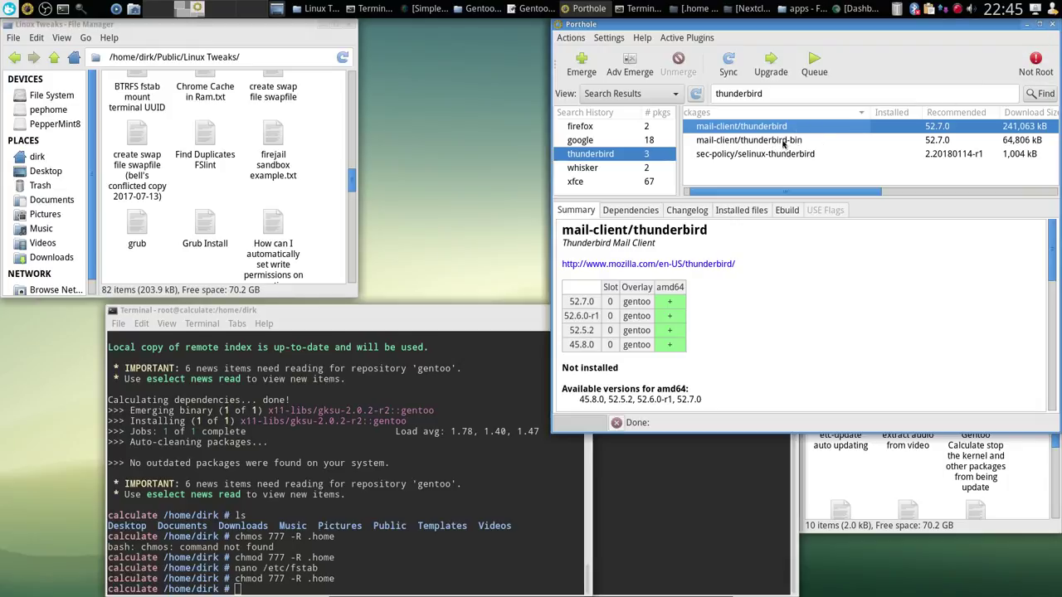
left_click(1054, 29)
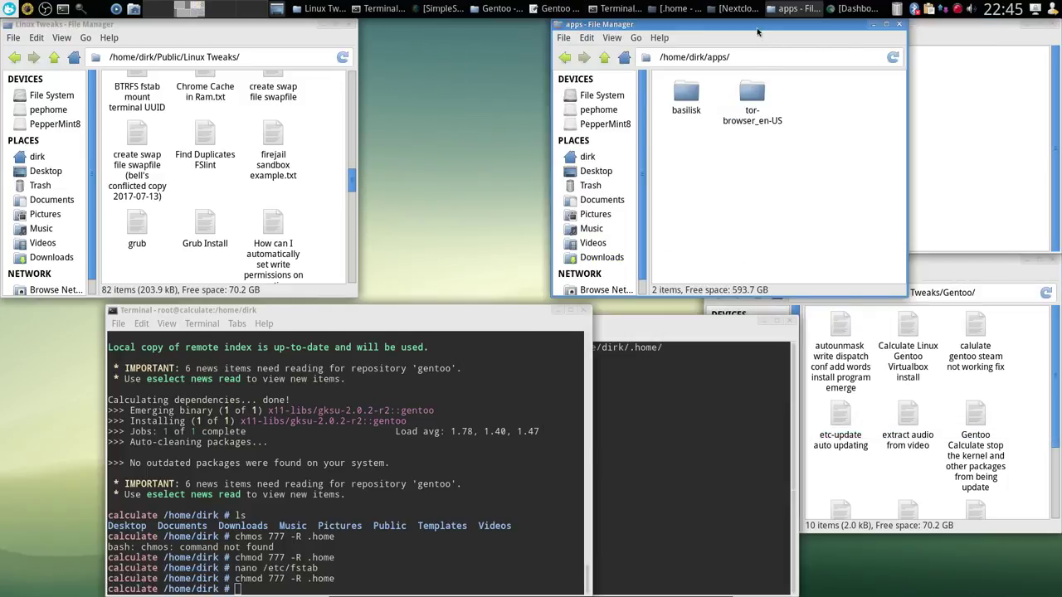
Close the "Gentoo Calculate things to do" notes and reposition the apps and Gentoo file manager windows so they do not overlap
left_click_drag(760, 31, 561, 31)
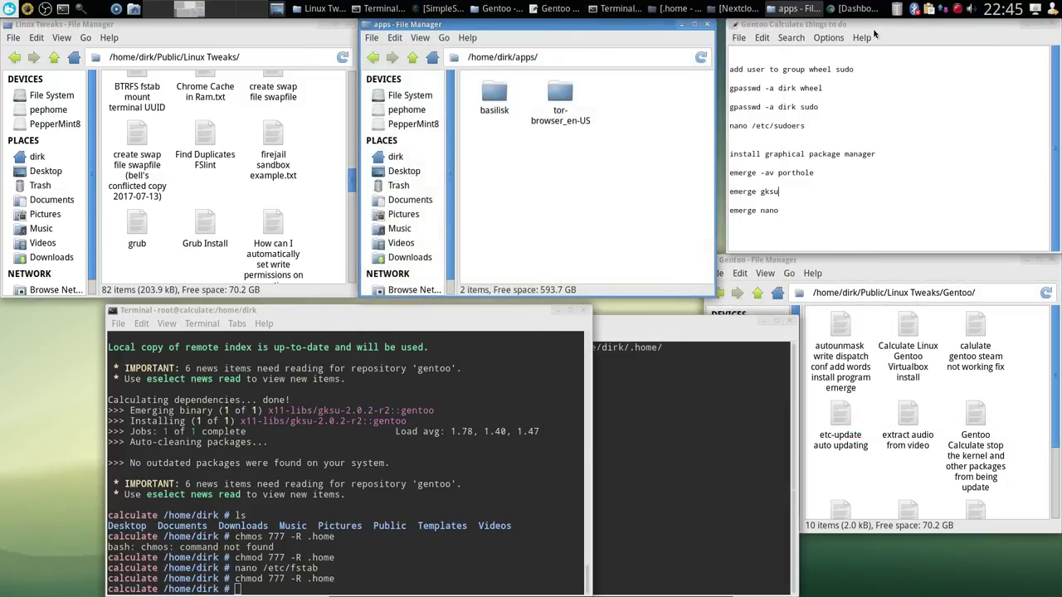
left_click(1050, 25)
left_click_drag(896, 261, 920, 179)
Move the two terminals apart and close the one containing the sudo mount command
left_click(641, 400)
left_click_drag(305, 311, 204, 306)
left_click_drag(560, 326, 824, 325)
left_click(515, 196)
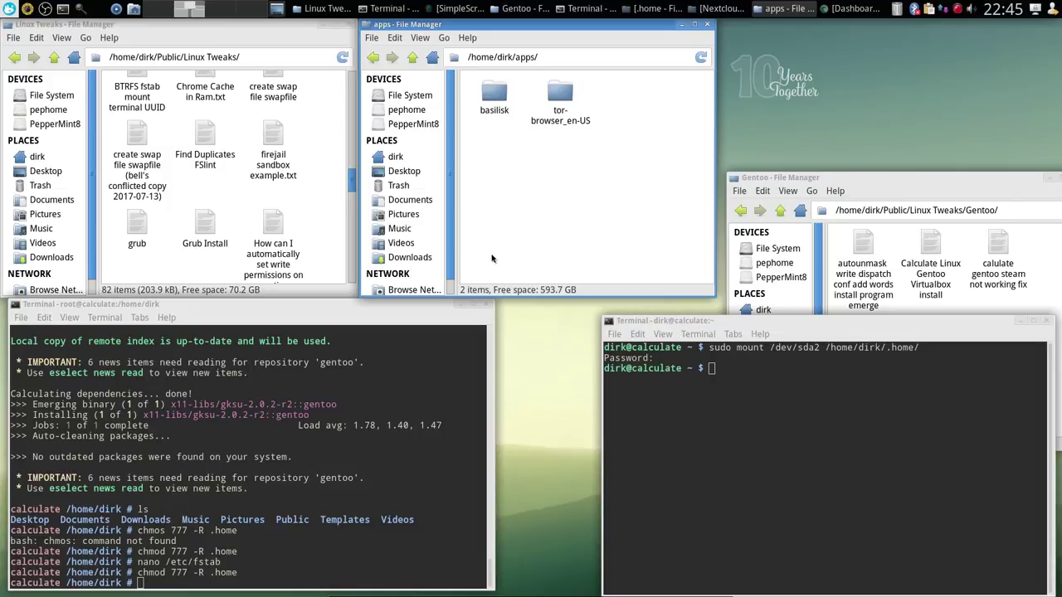
left_click(1043, 324)
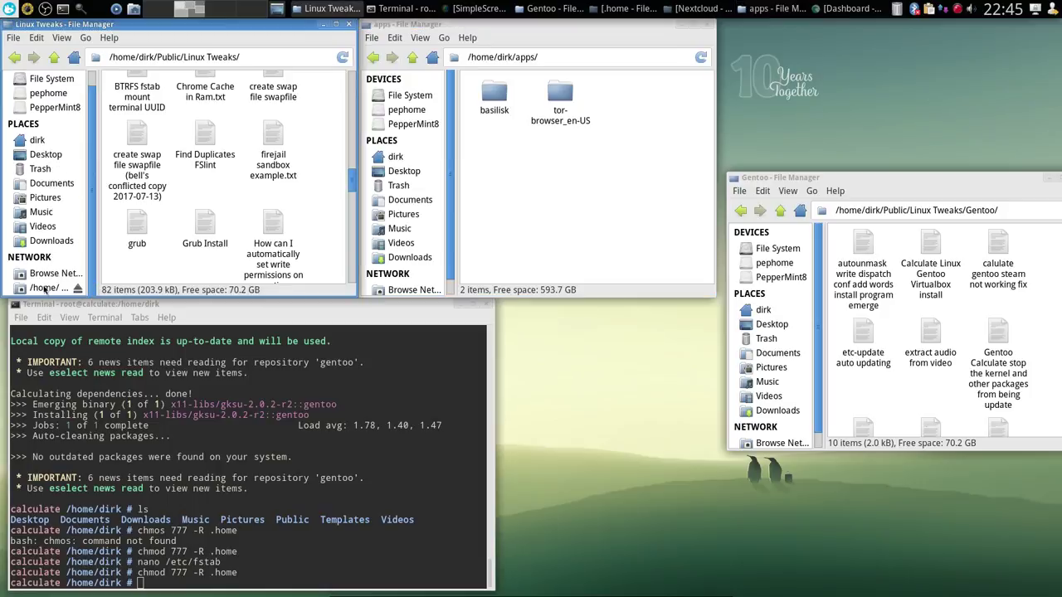
Browse the mounted network home share, looking into the Drive folder, going back up and opening the data folder
left_click(44, 288)
double_click(163, 95)
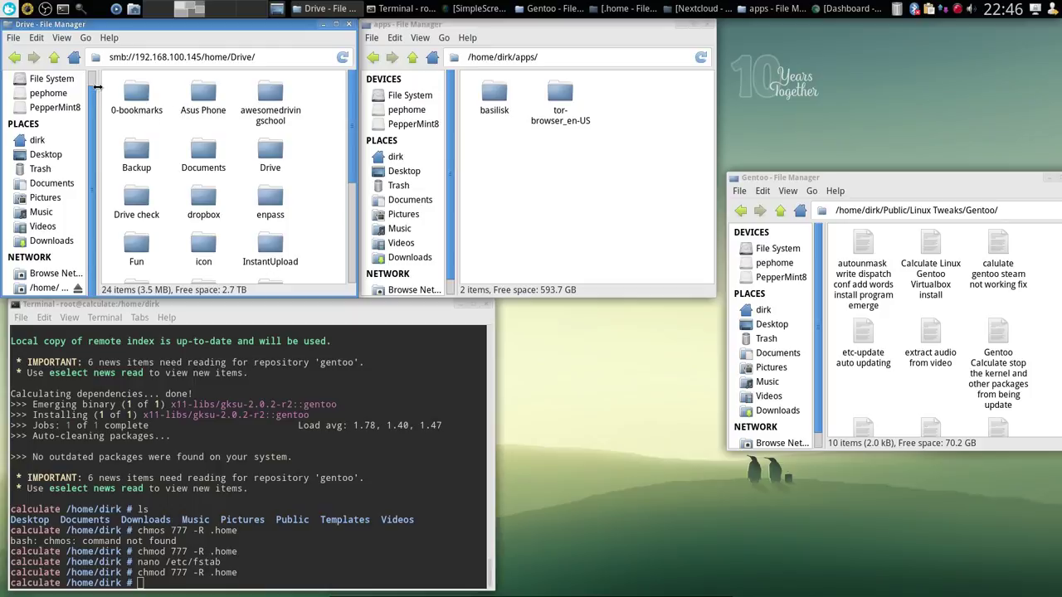
left_click(54, 56)
double_click(123, 96)
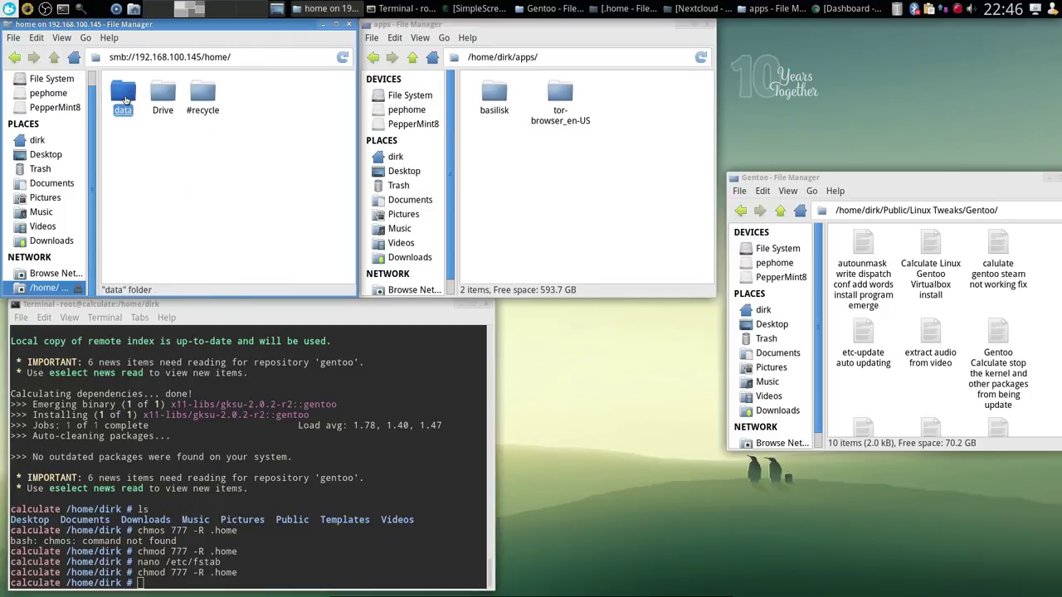
Open the apps folder inside "0-0 Nobodies home" on the network share and look through its contents
double_click(139, 95)
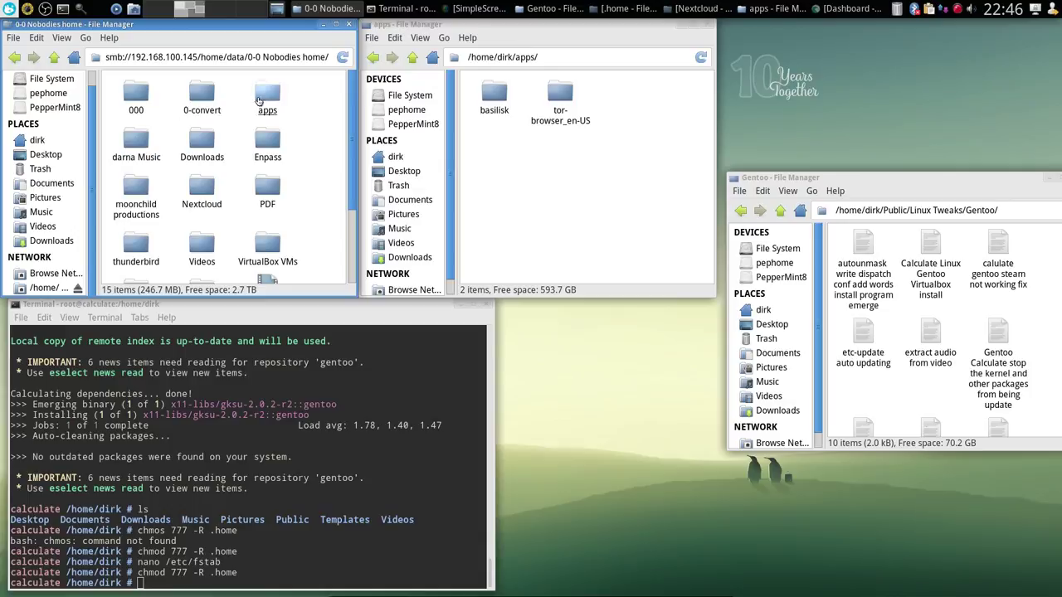
double_click(267, 95)
scroll(200, 156, "down", 2)
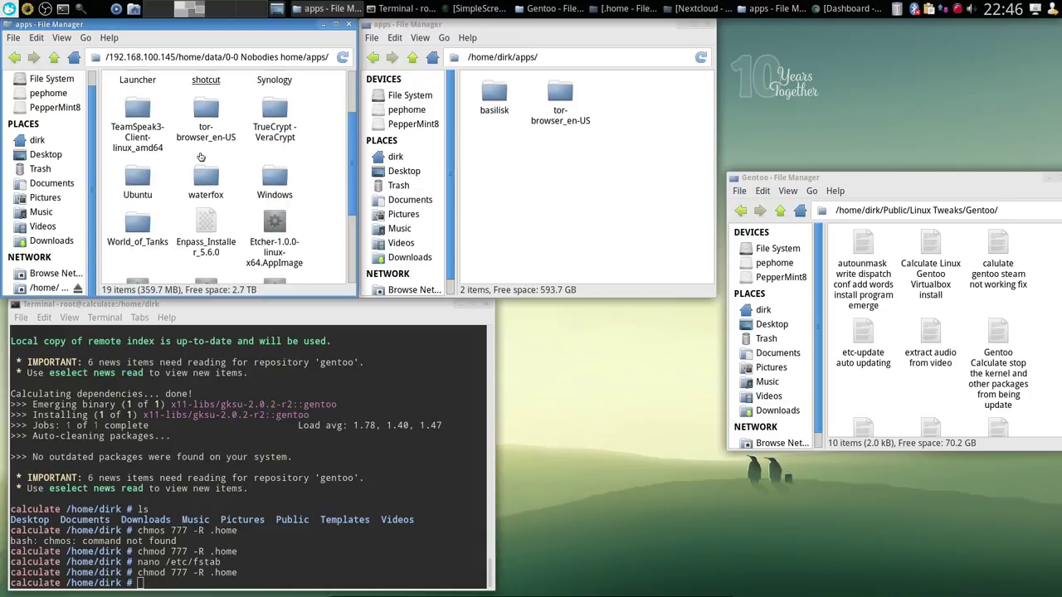
scroll(202, 156, "up", 2)
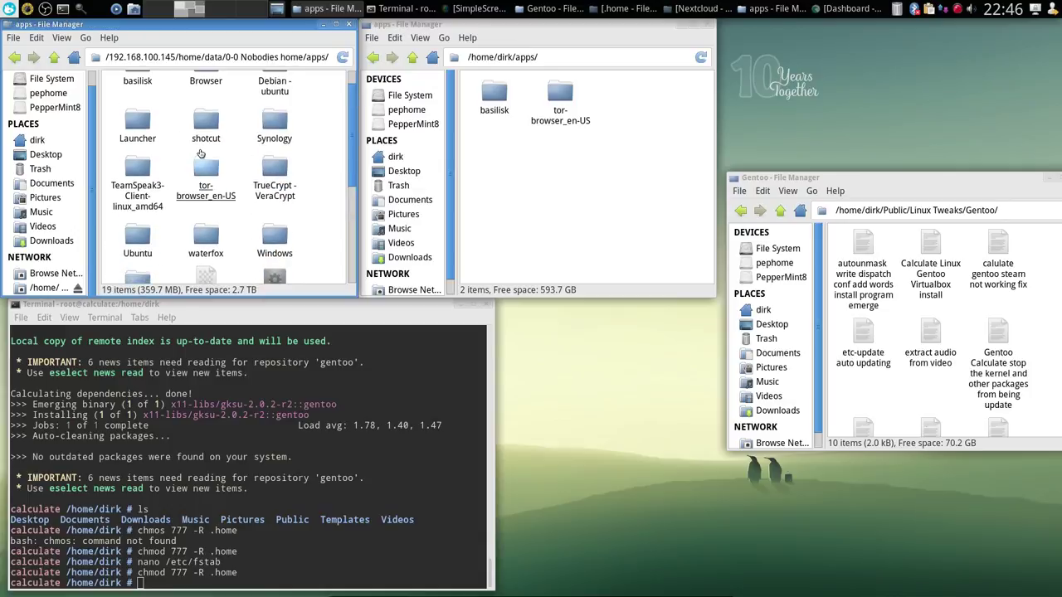
Check the share's Synology folder, copy it into the local apps folder and move the copy progress window clear of the file managers
double_click(274, 120)
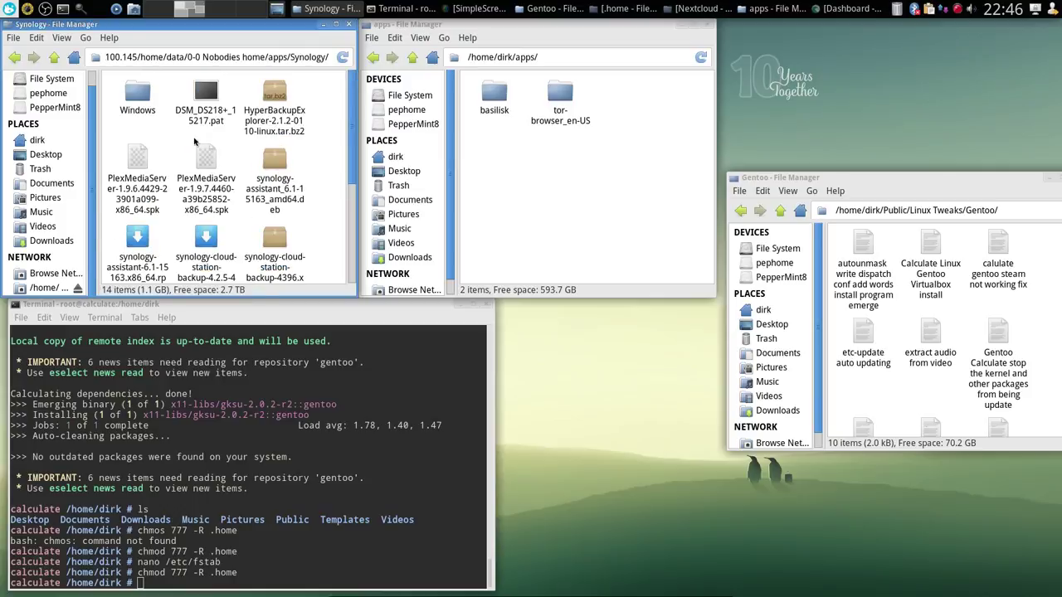
left_click(54, 56)
left_click_drag(274, 153, 629, 121)
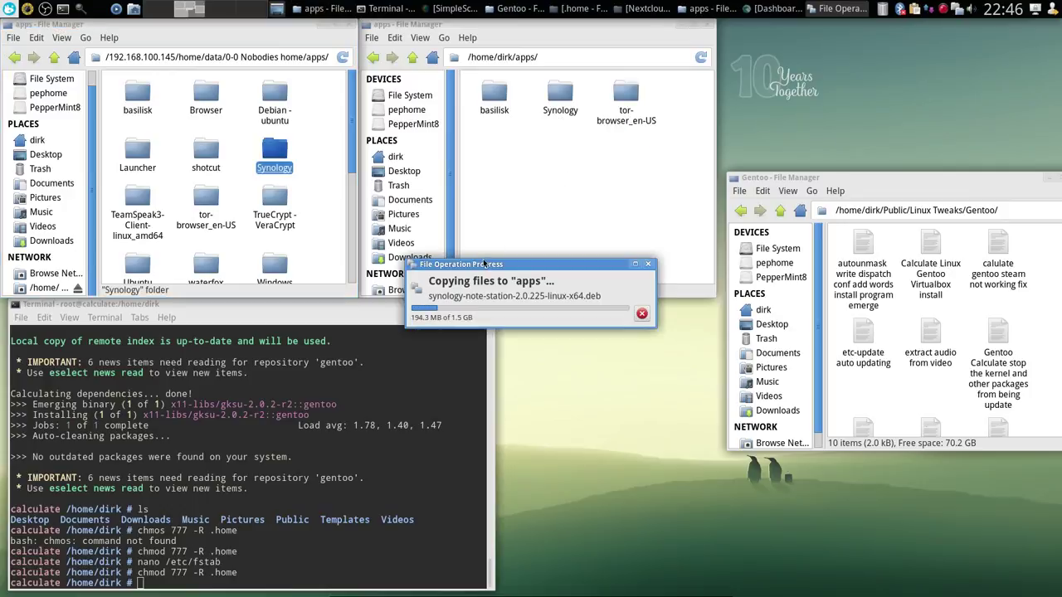
left_click_drag(503, 269, 815, 29)
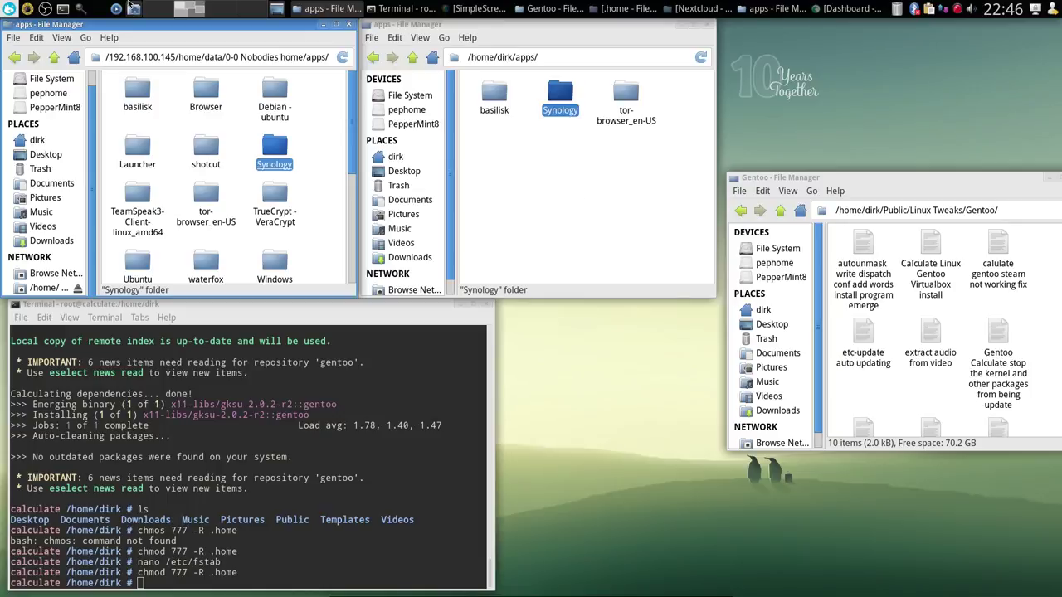
Search the applications for "app" and open the Appearance settings
left_click(9, 9)
type("a")
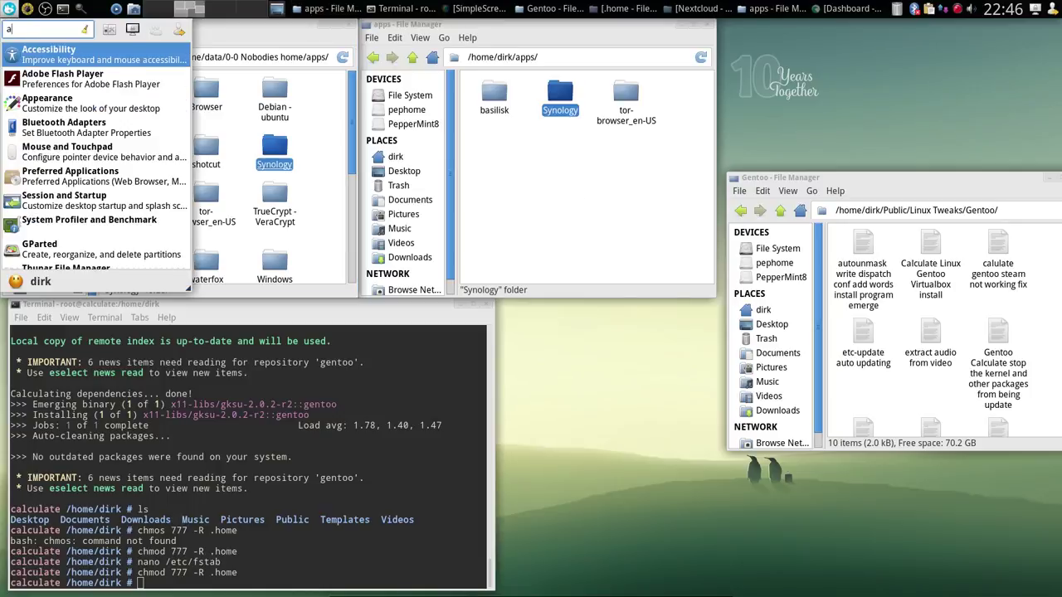
type("pp")
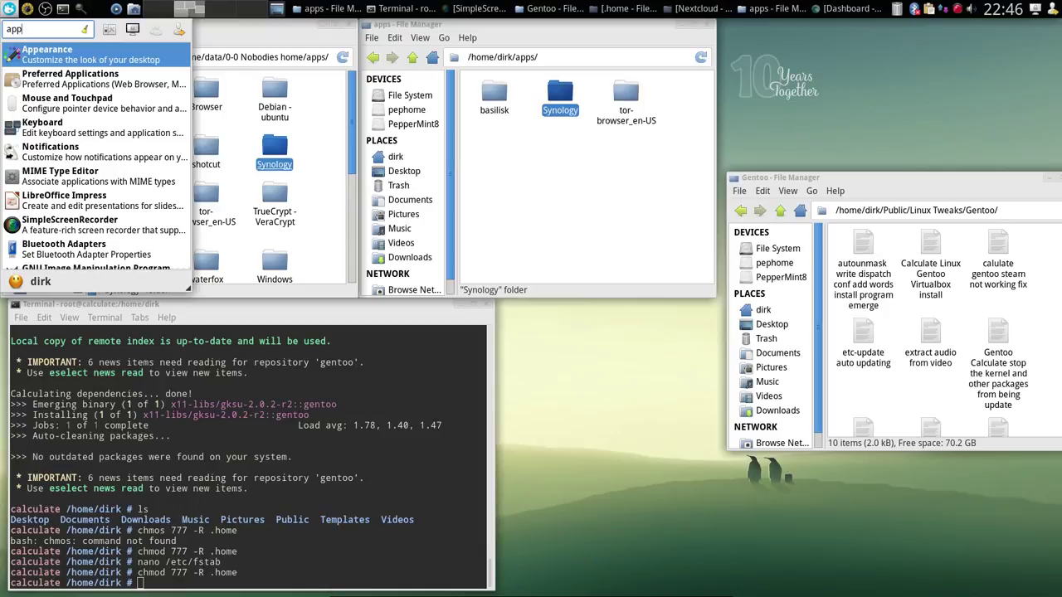
right_click(67, 52)
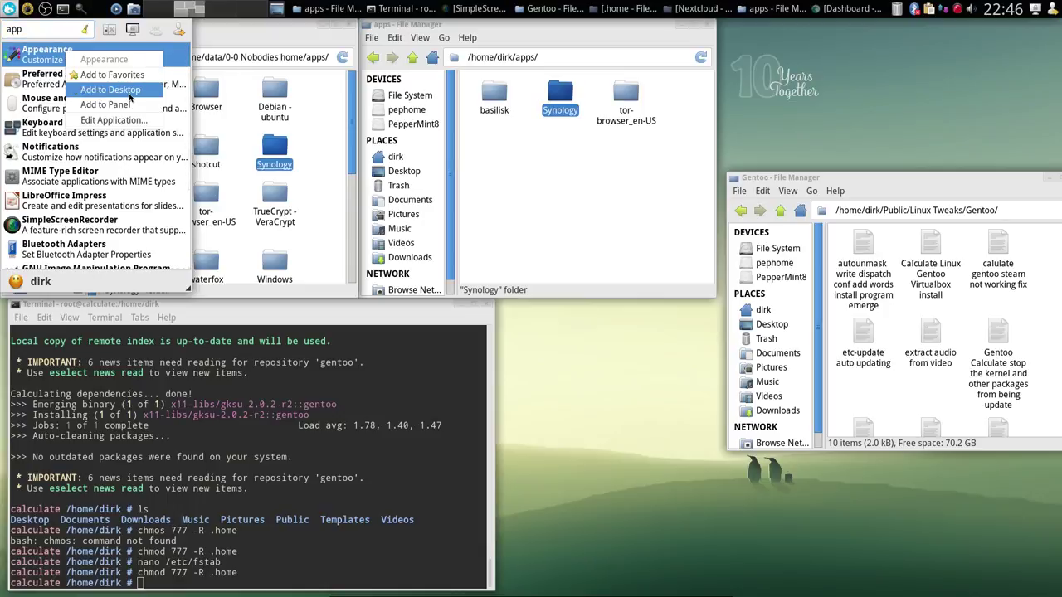
left_click(43, 59)
left_click(43, 60)
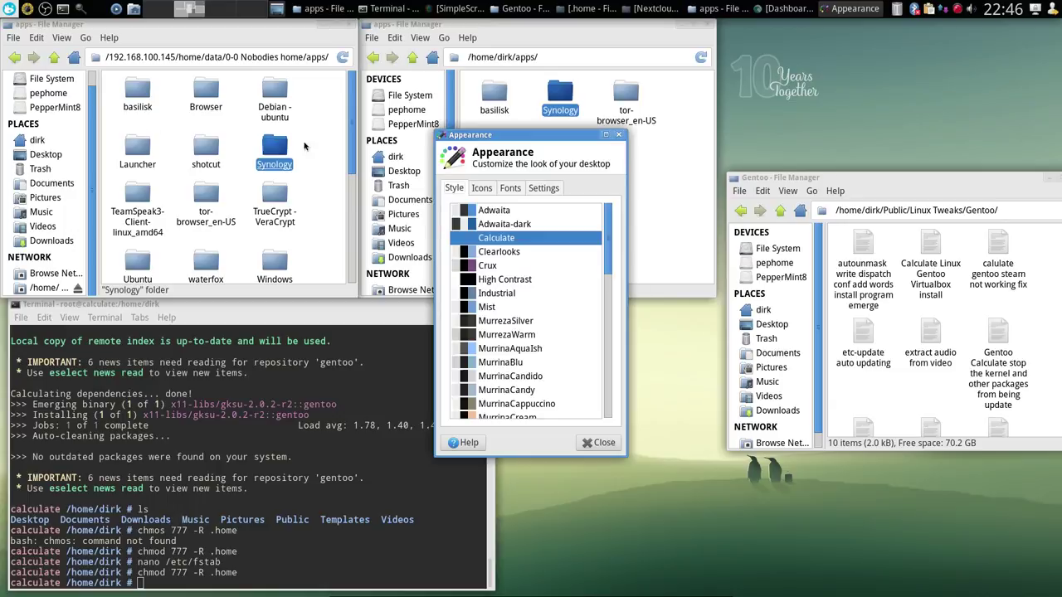
Decline the online manual for the Appearance settings, view the font settings and close the dialog
left_click(465, 443)
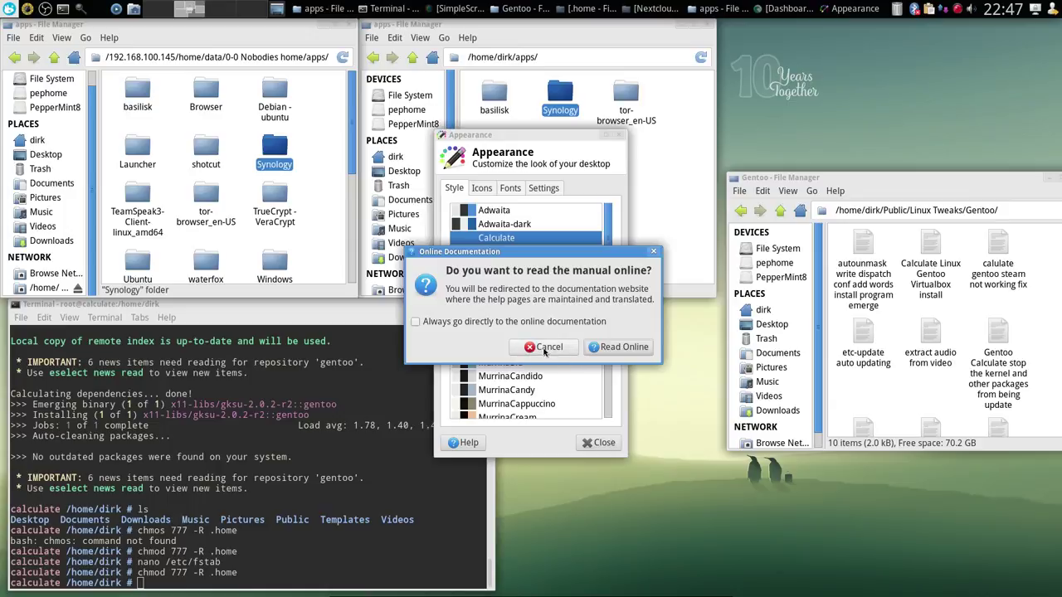
left_click(545, 348)
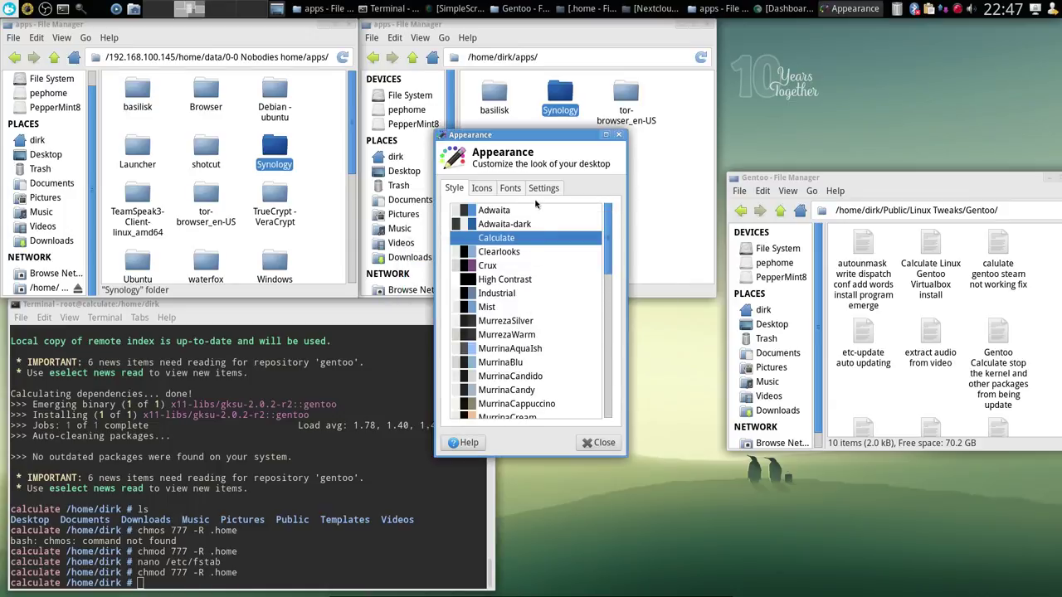
left_click(510, 190)
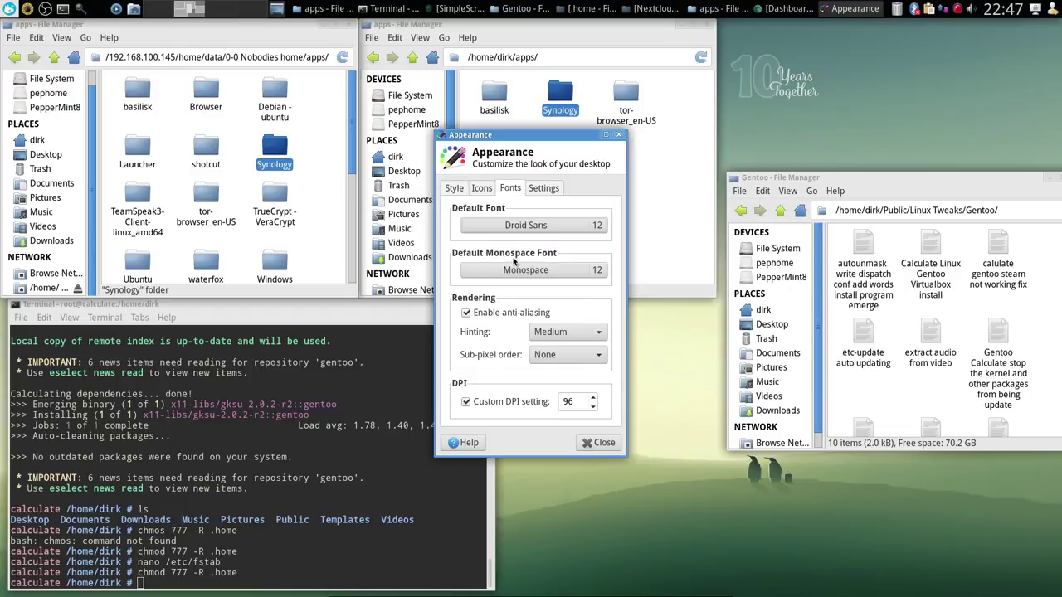
left_click(602, 443)
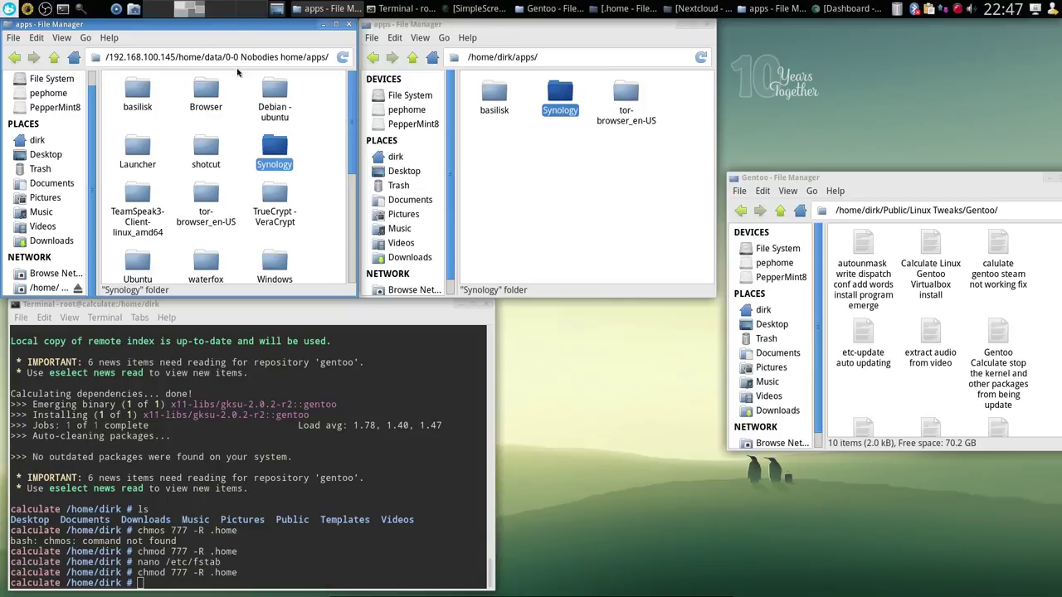
Move the Gentoo file manager window up beside the local apps window and bring the apps window into focus
left_click_drag(887, 172, 861, 25)
left_click(615, 196)
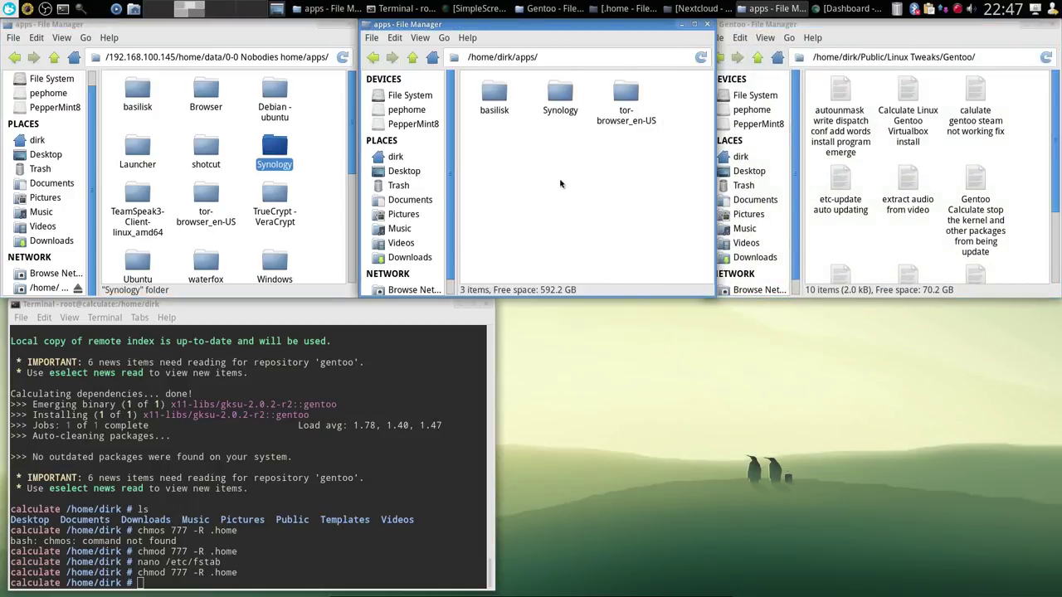
Examine the packages in the local copy of the Synology folder, then return to the local apps folder
double_click(561, 98)
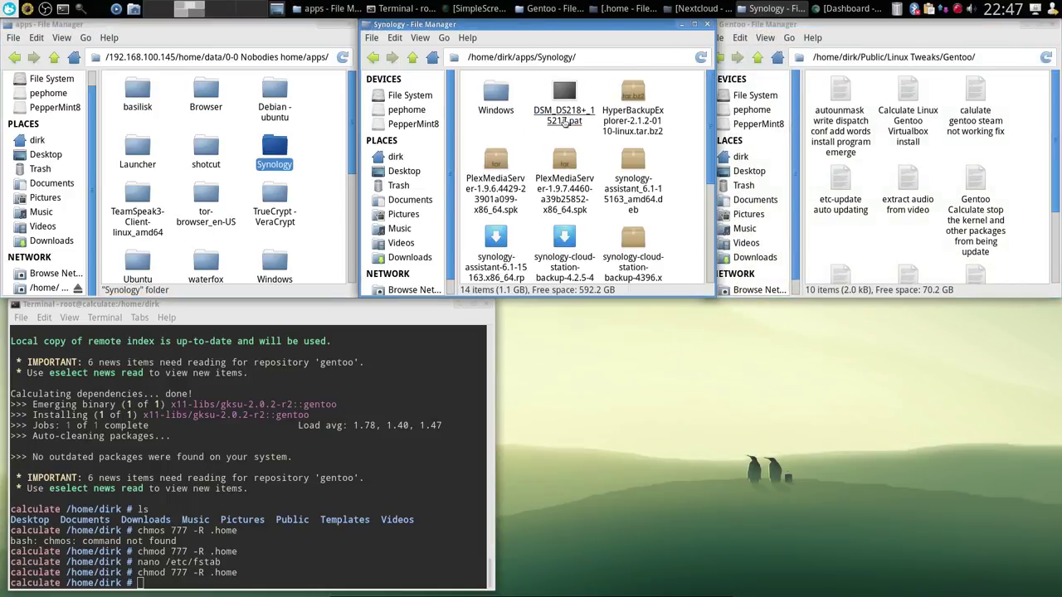
scroll(669, 193, "down", 2)
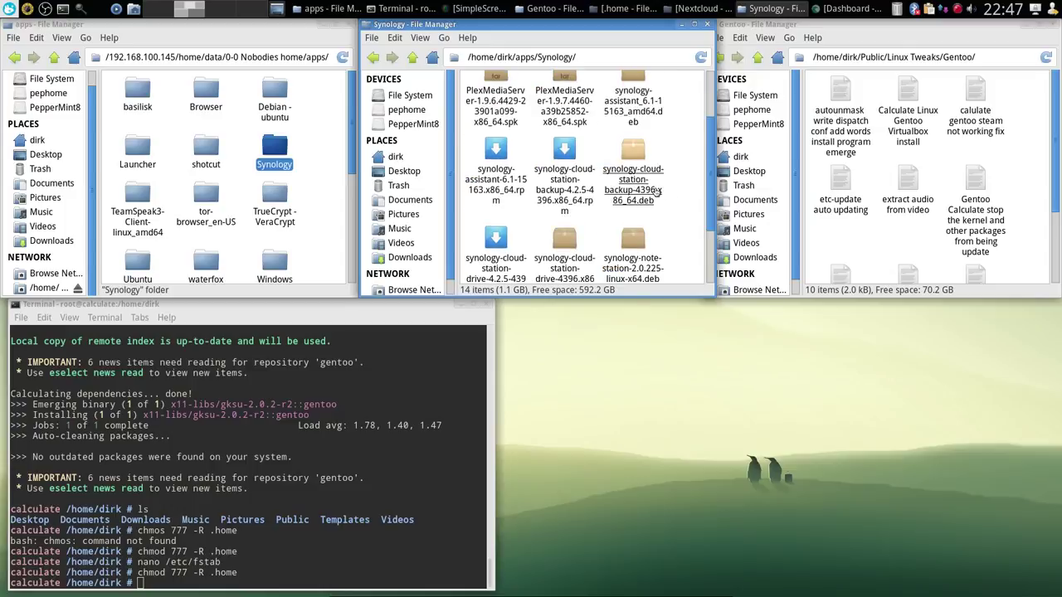
scroll(654, 192, "down", 1)
scroll(534, 192, "down", 2)
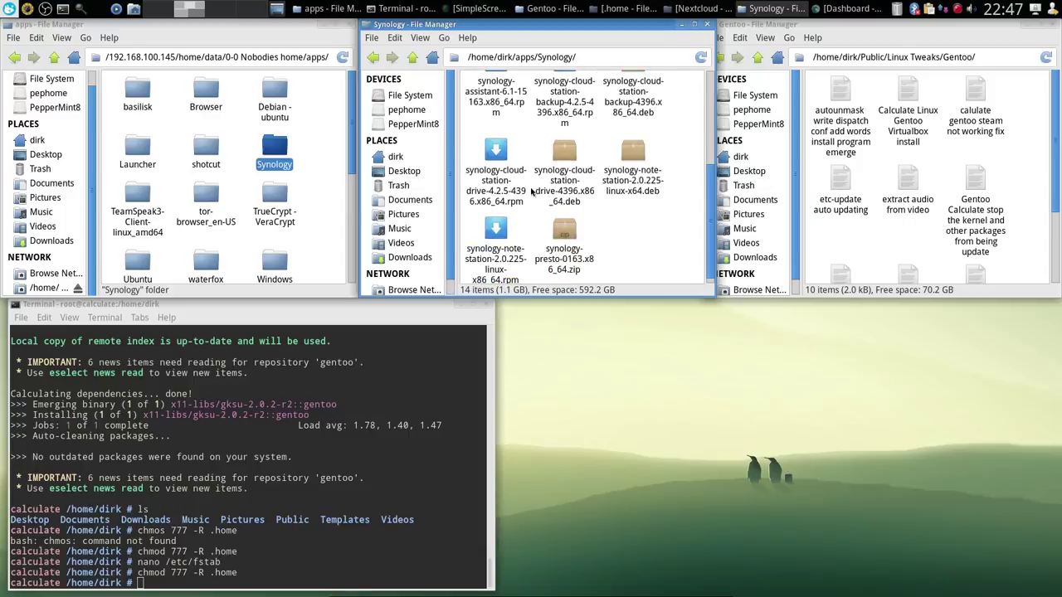
scroll(532, 192, "up", 4)
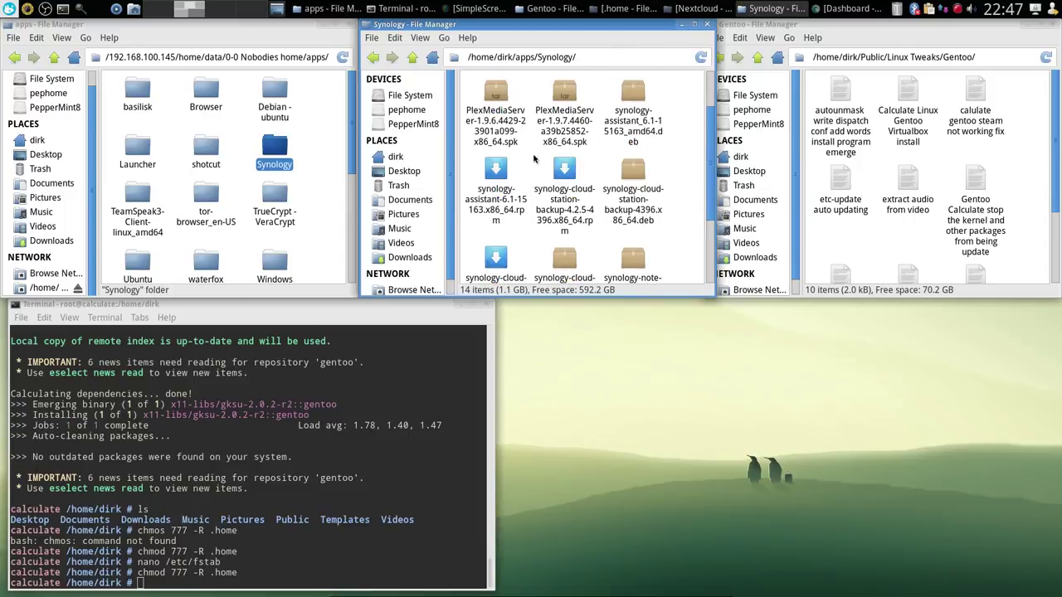
scroll(534, 159, "up", 2)
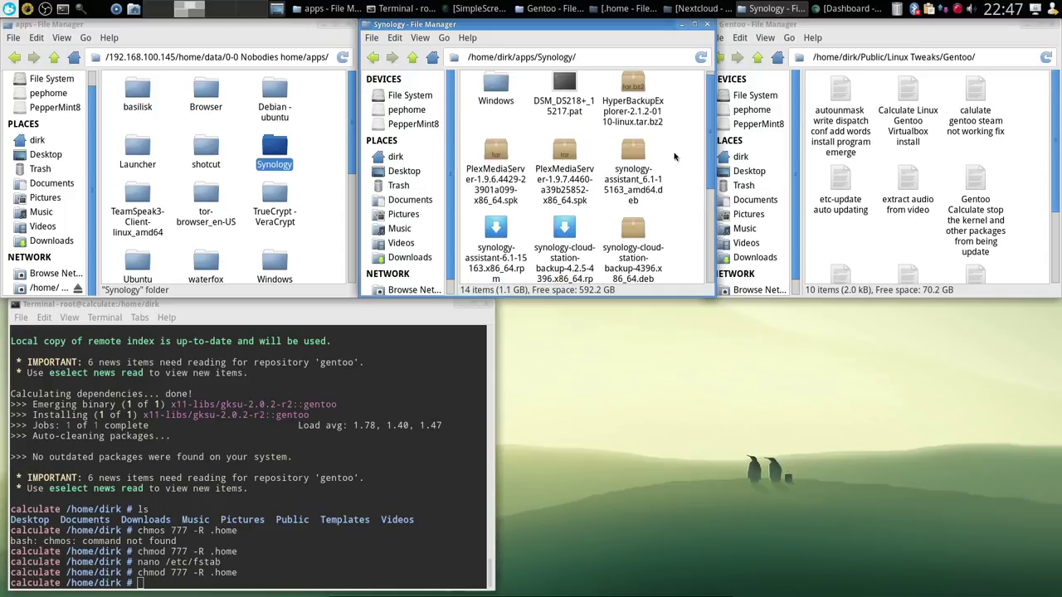
scroll(674, 156, "down", 4)
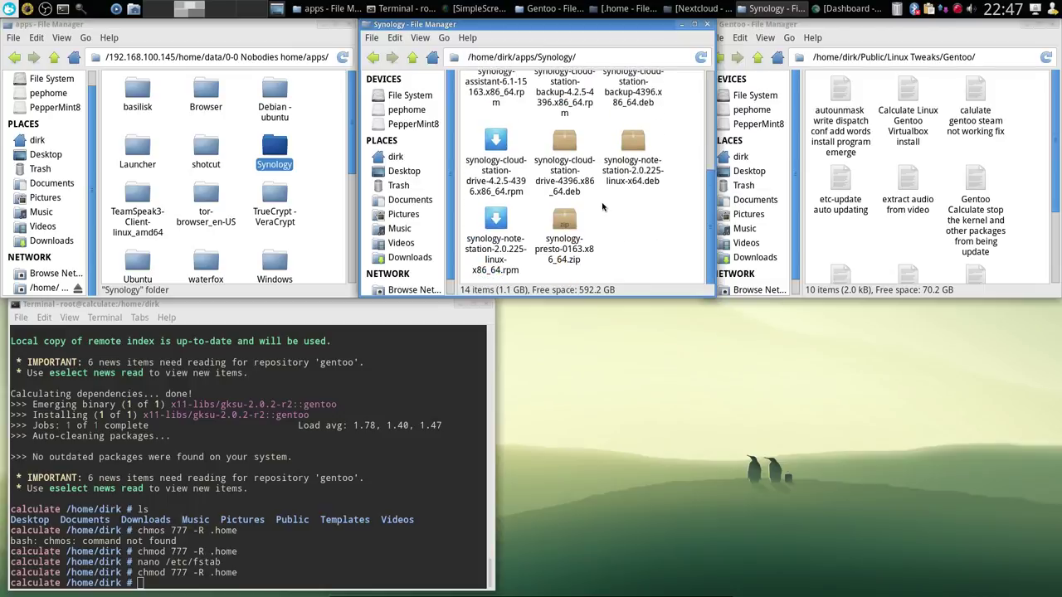
scroll(575, 149, "up", 4)
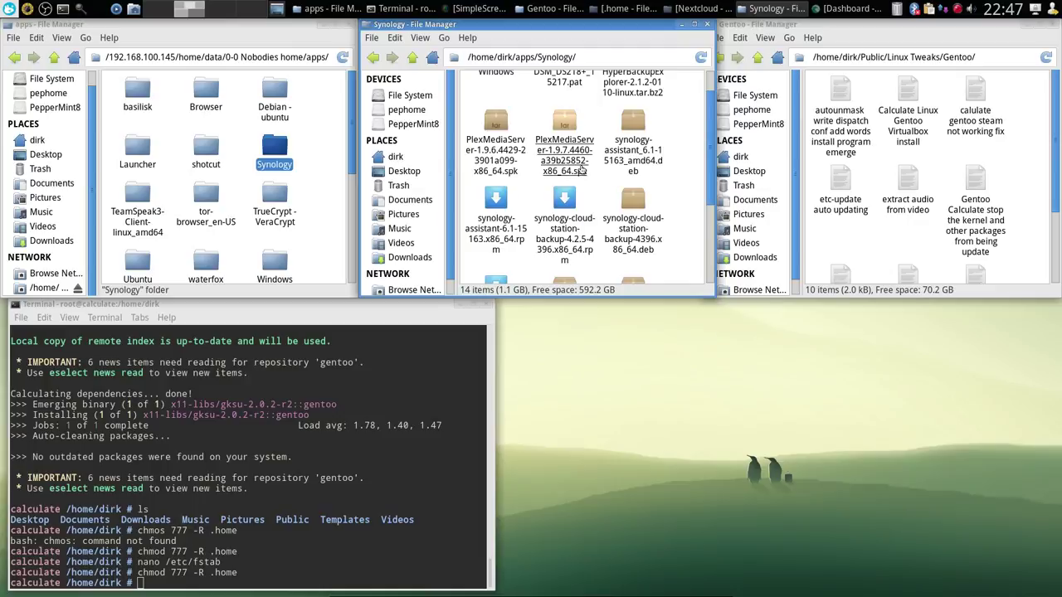
left_click(412, 56)
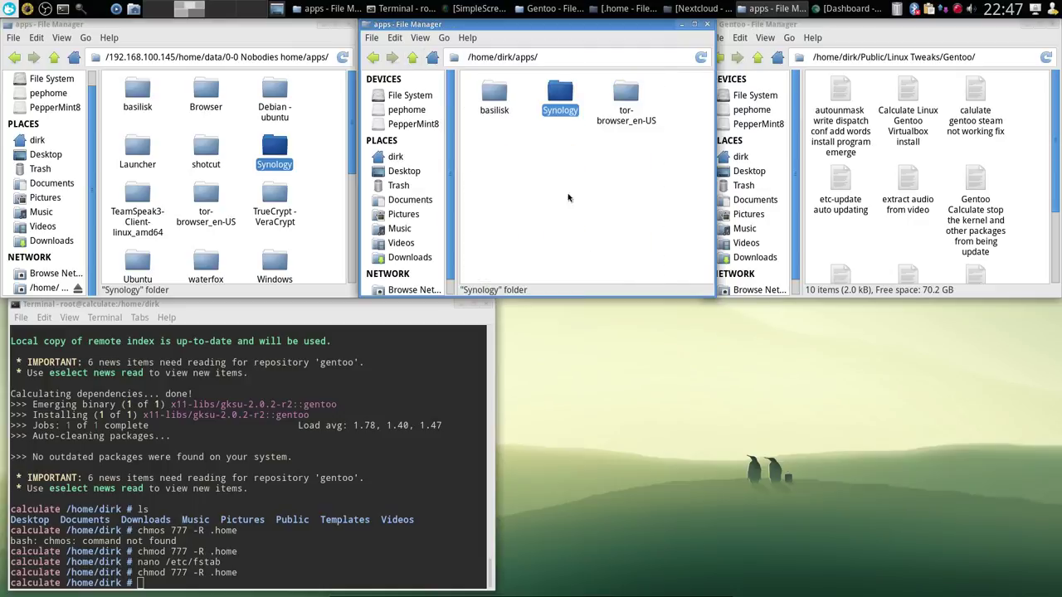
Look inside the "Debian - ubuntu" and Launcher folders on the share, going back up to apps after each
double_click(274, 98)
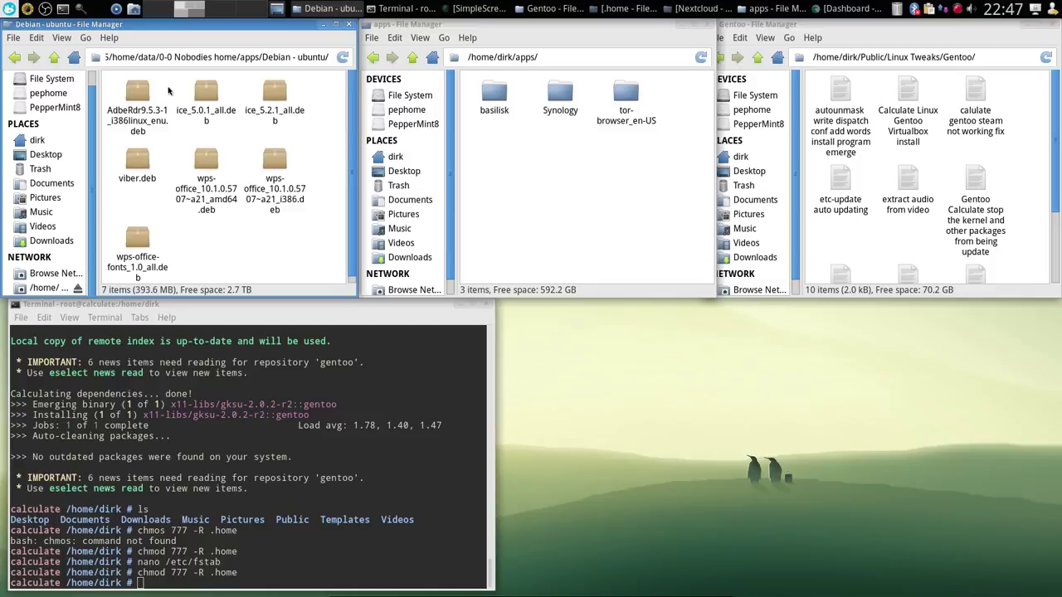
left_click(53, 56)
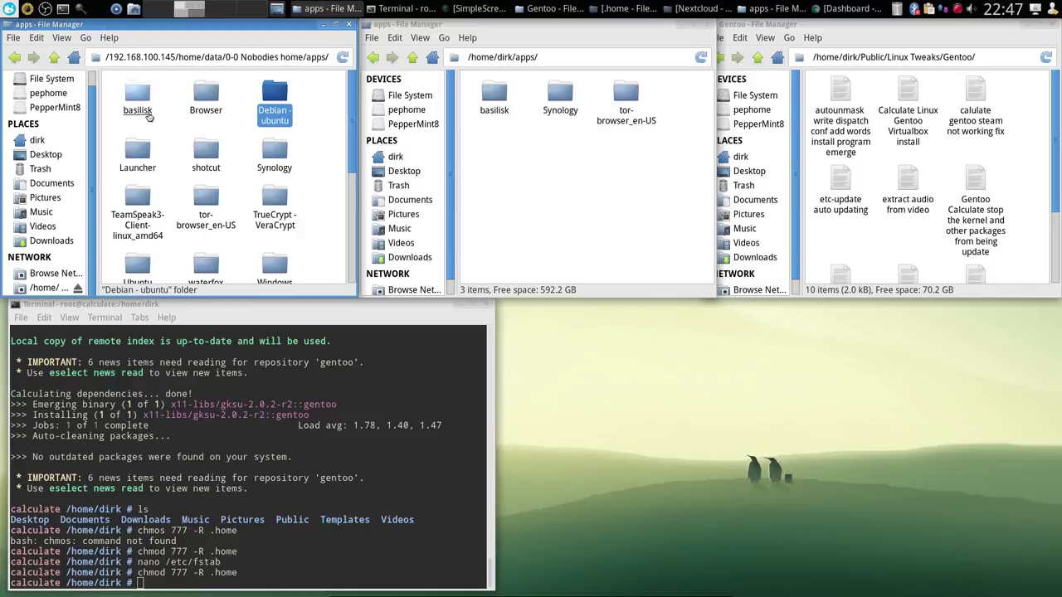
double_click(139, 151)
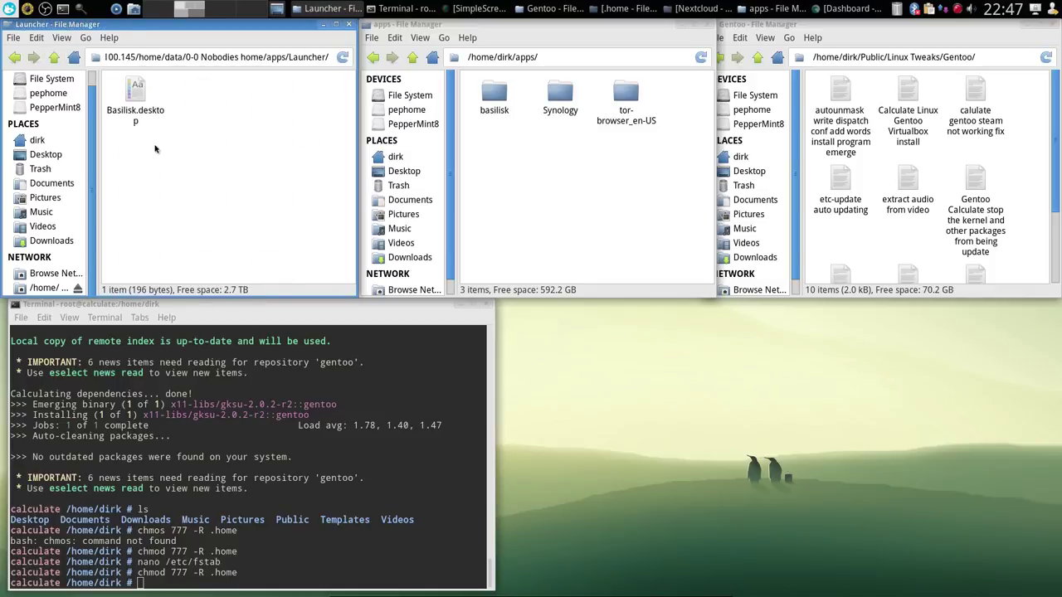
left_click(53, 58)
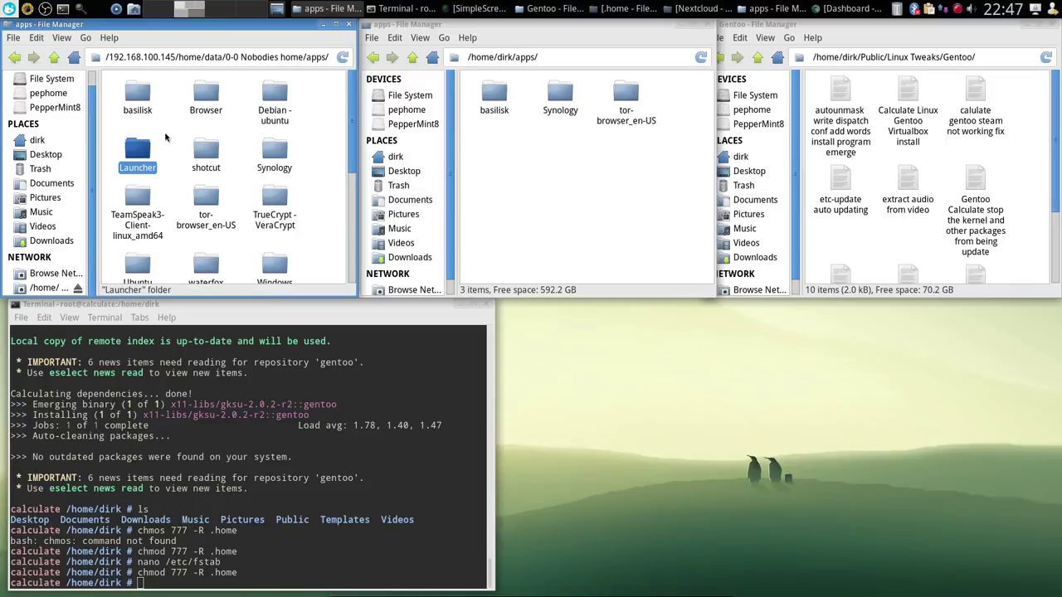
double_click(140, 154)
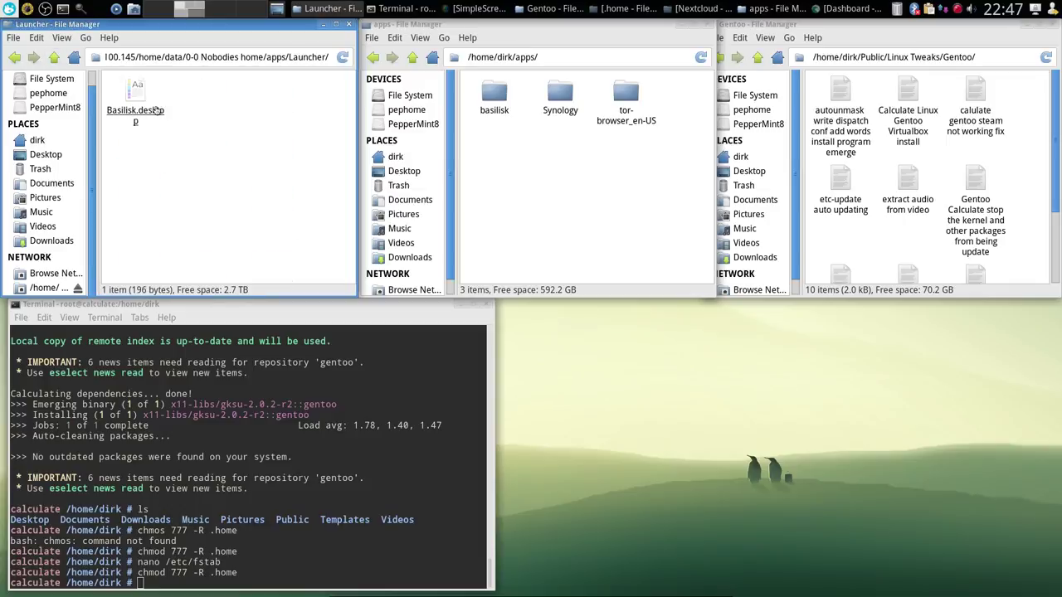
left_click(53, 57)
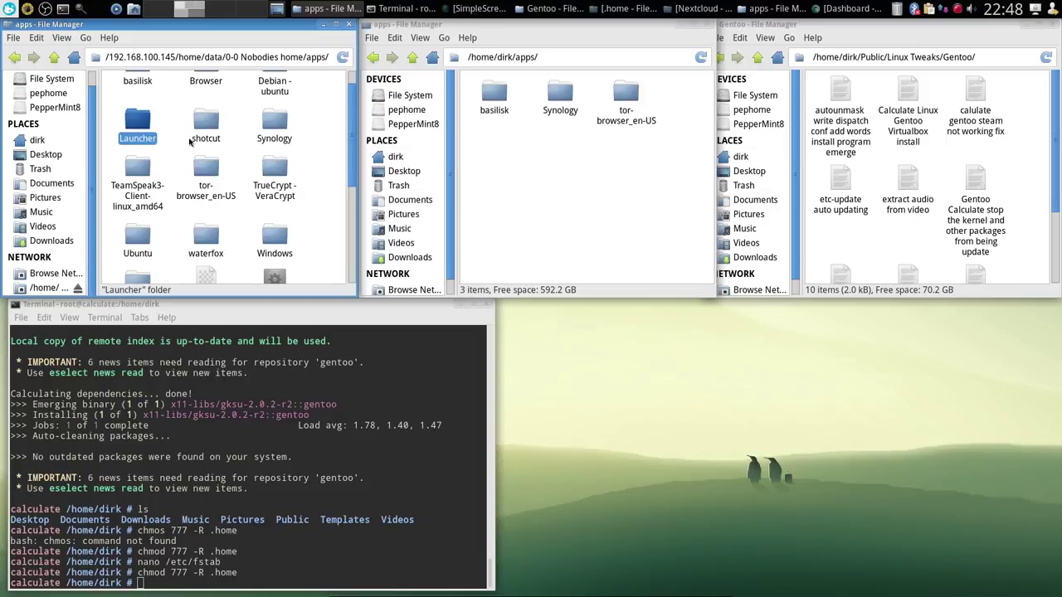
Copy etcher-1.3.1-x86_64.AppImage from the share's apps folder into the local apps folder
scroll(190, 141, "down", 1)
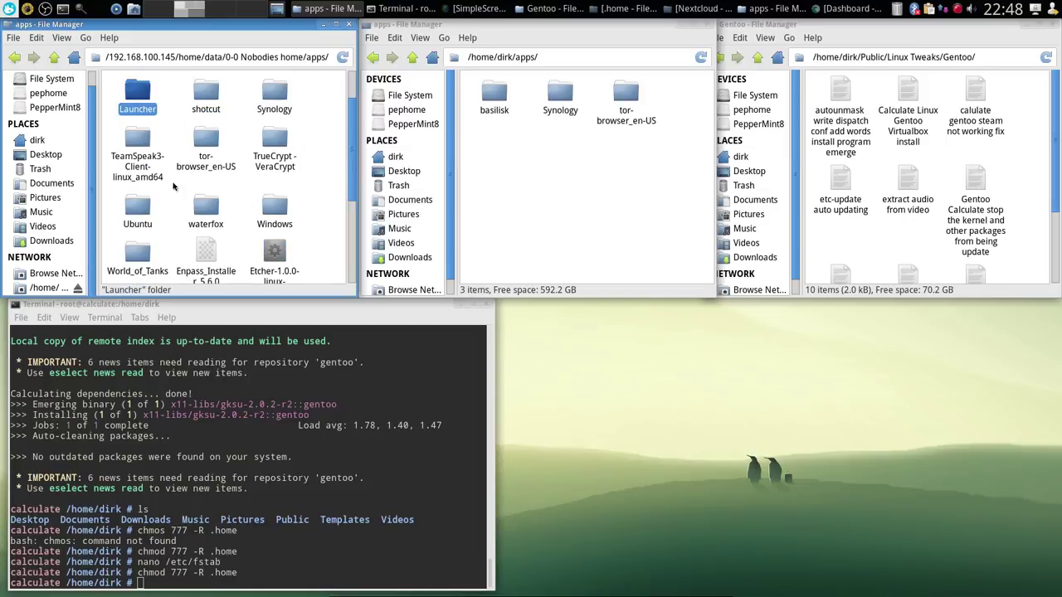
scroll(191, 180, "down", 3)
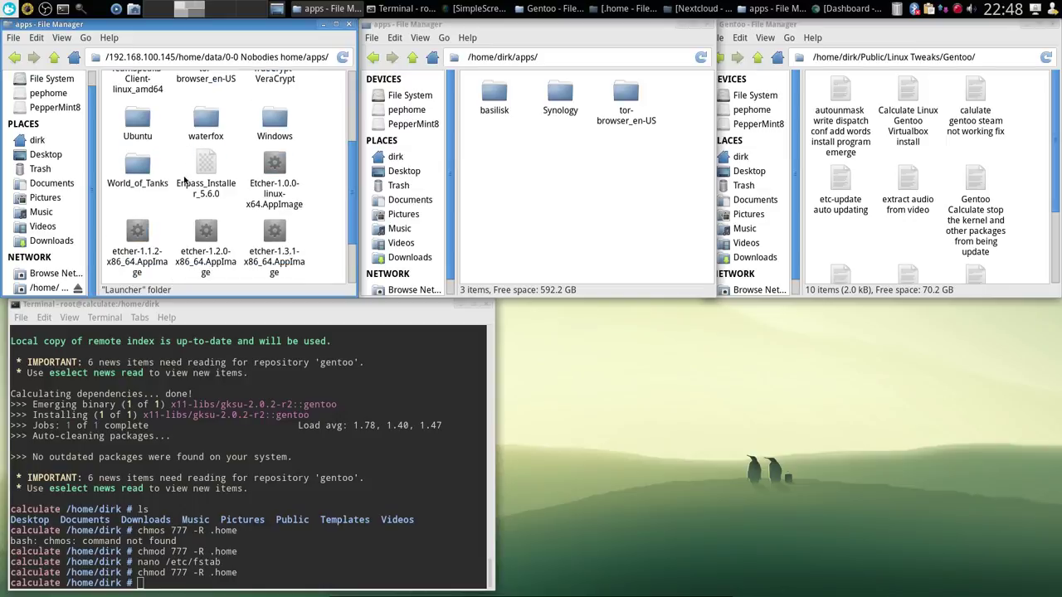
scroll(251, 190, "down", 1)
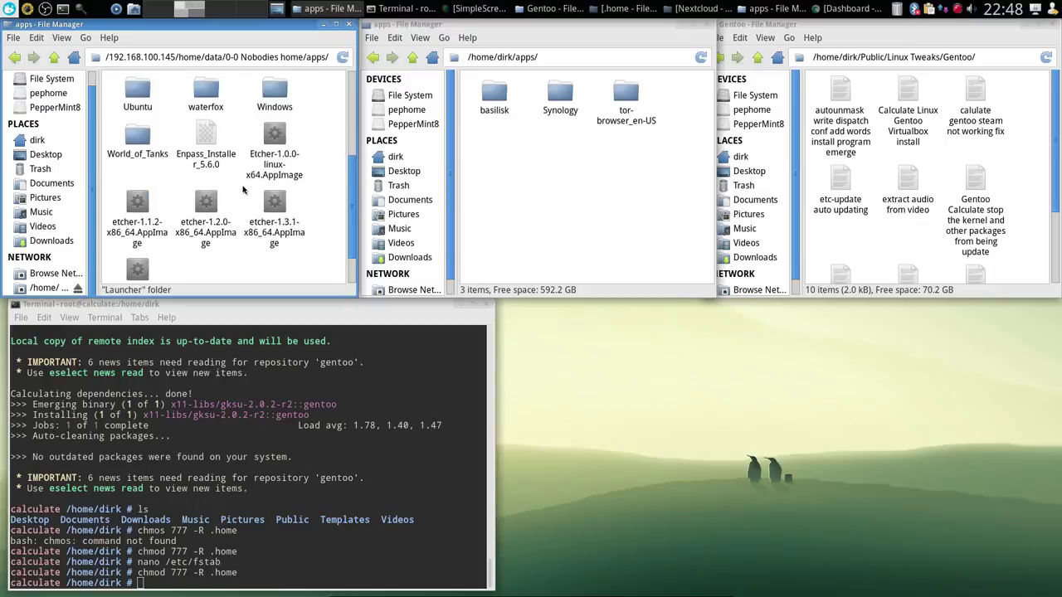
left_click_drag(265, 191, 595, 174)
left_click(245, 241)
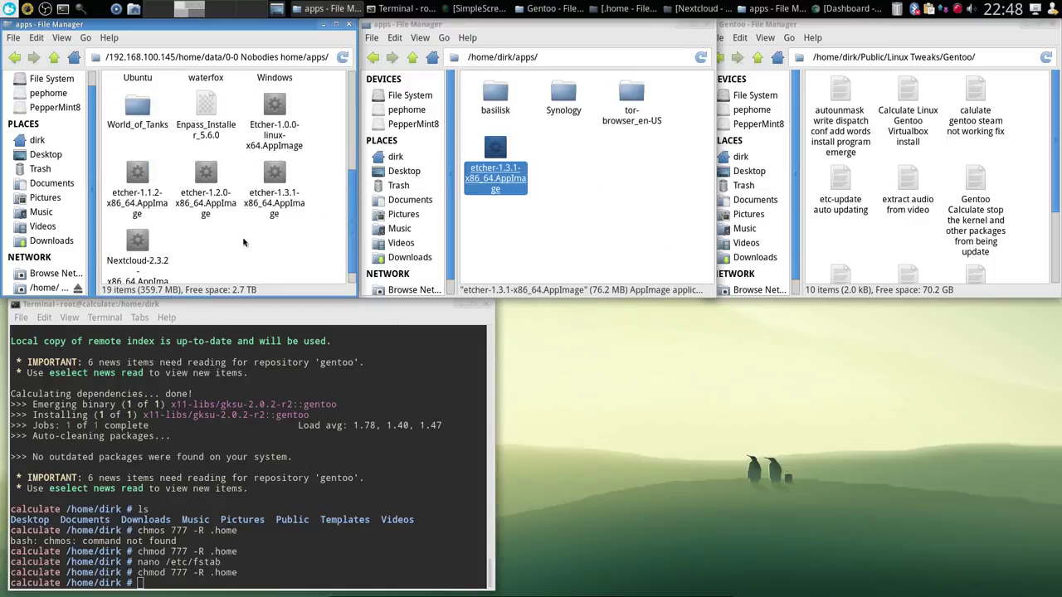
scroll(244, 241, "down", 1)
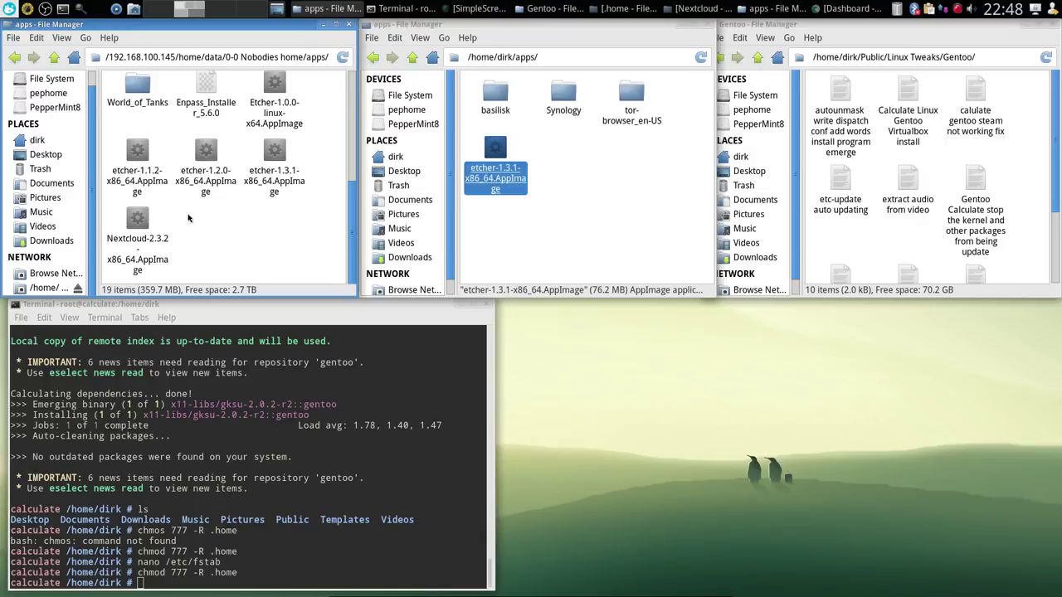
scroll(212, 228, "up", 5)
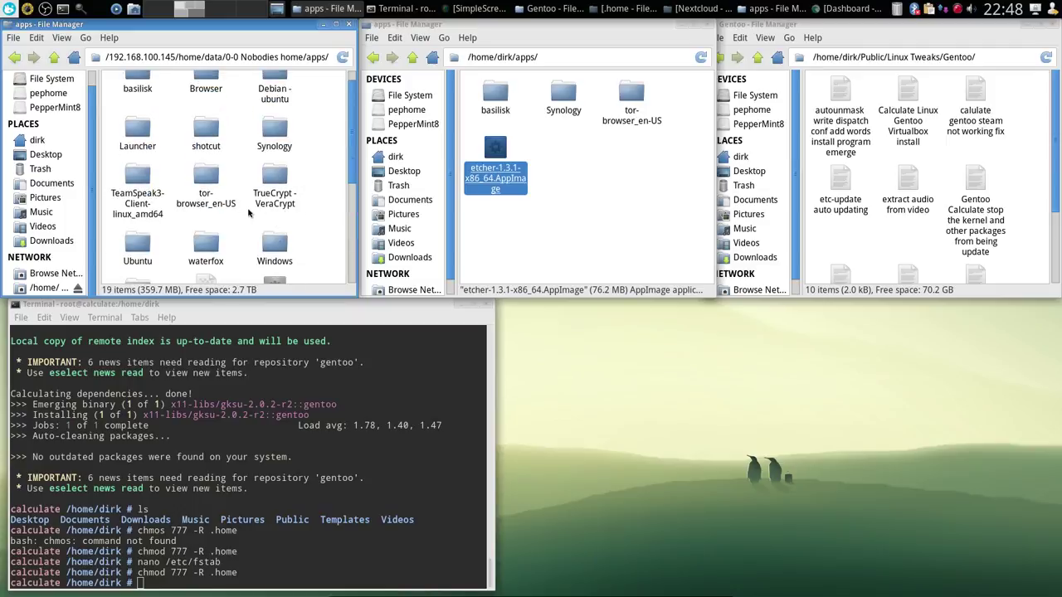
Look inside the share's Browser and "Debian - ubuntu" folders, then go up to 0-0 Nobodies home and look through its folders
scroll(207, 174, "up", 1)
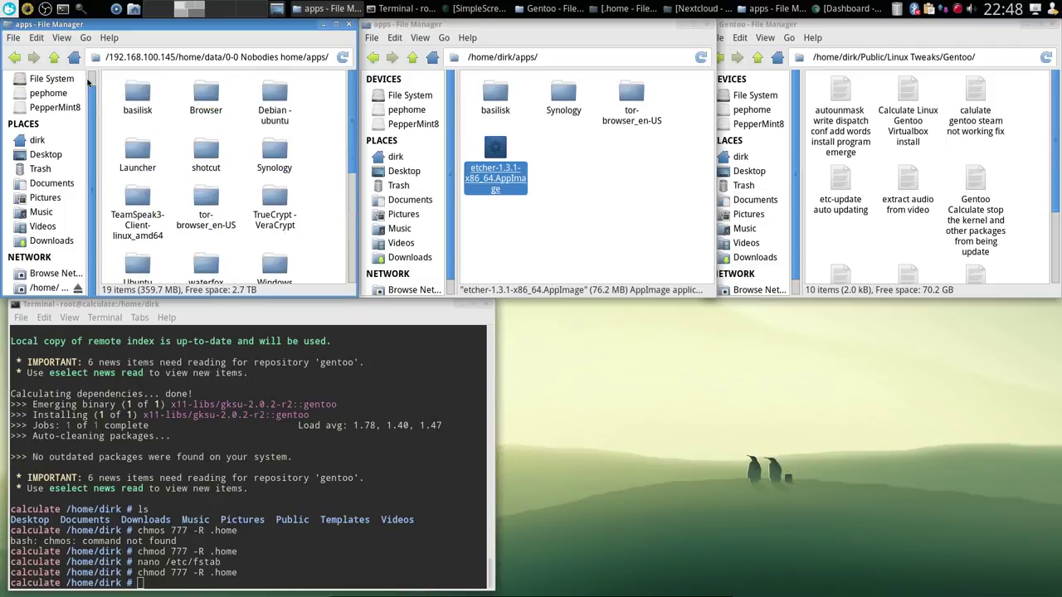
double_click(206, 95)
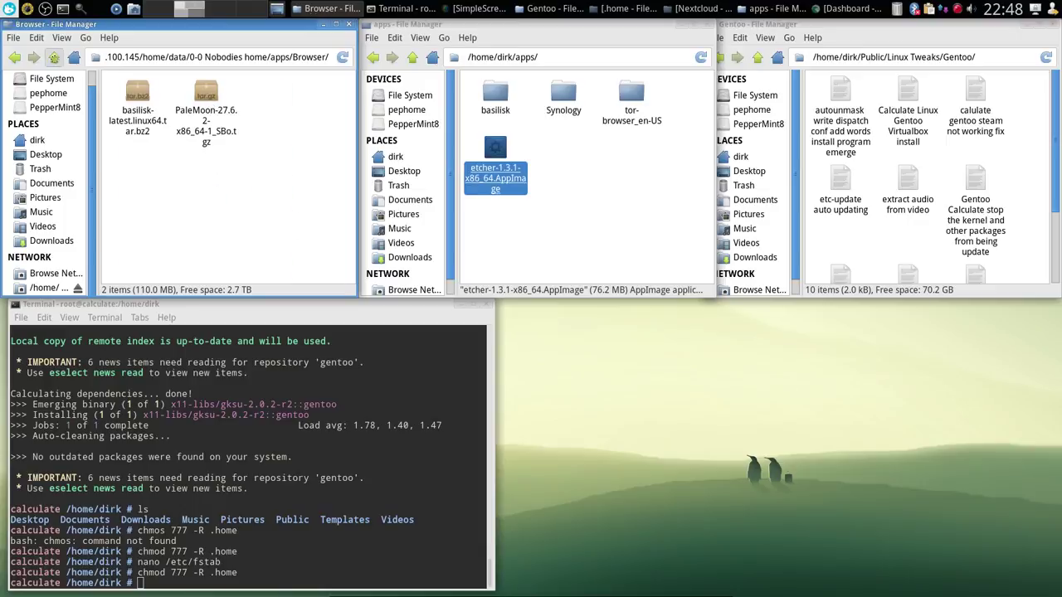
left_click(54, 56)
double_click(274, 98)
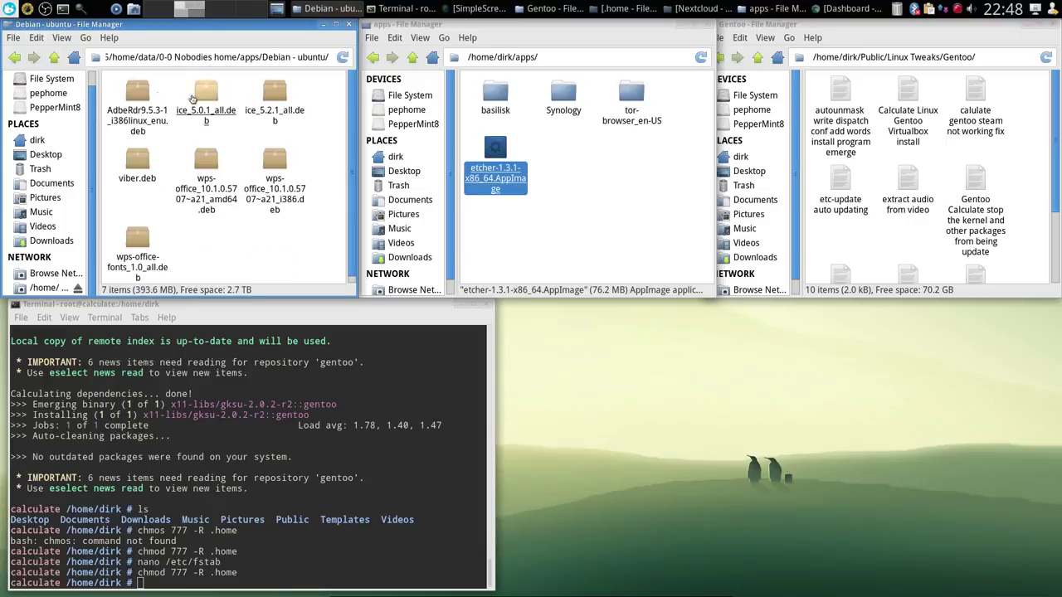
left_click(54, 56)
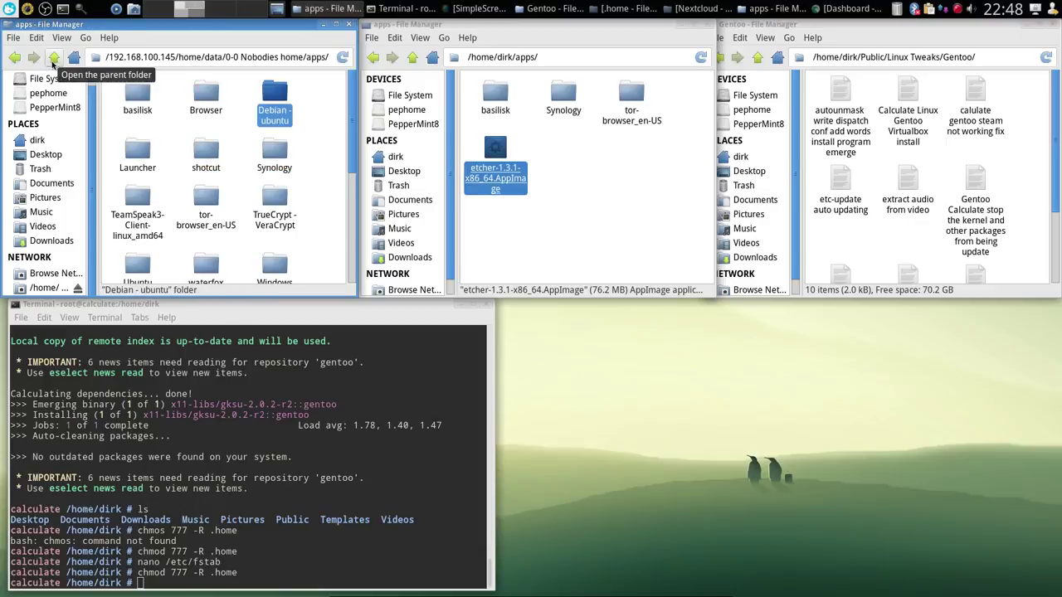
left_click(54, 56)
left_click(182, 136)
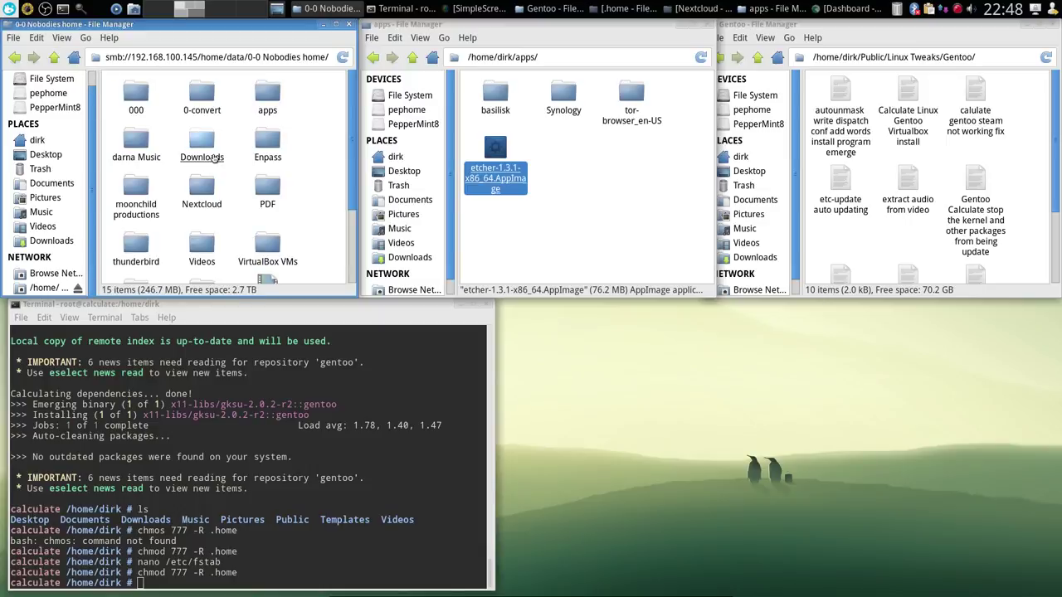
scroll(199, 141, "down", 2)
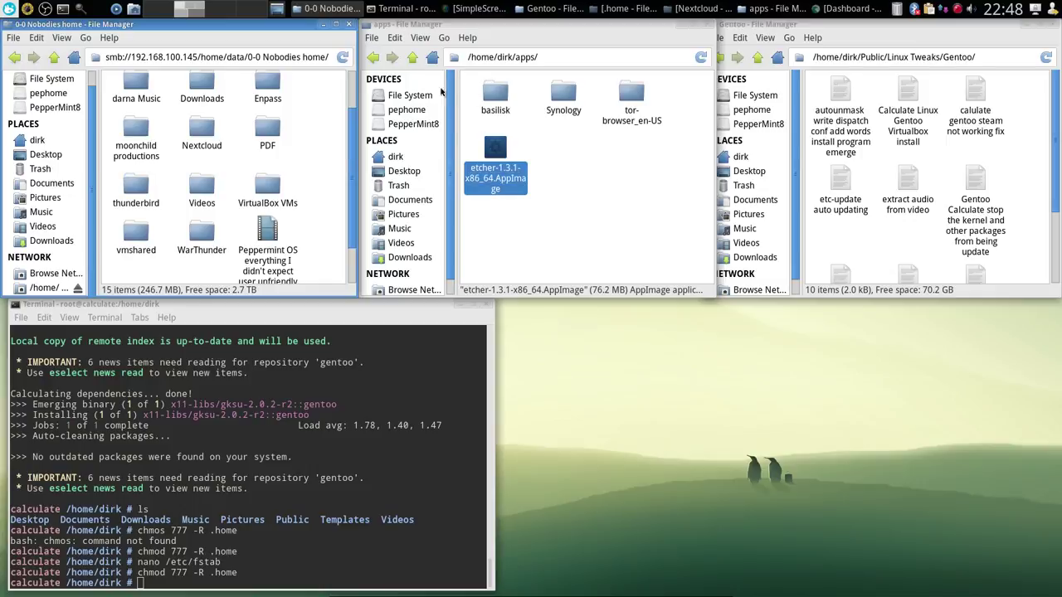
Show the hidden items in the local home folder and open its .home folder
left_click(413, 56)
left_click(607, 251)
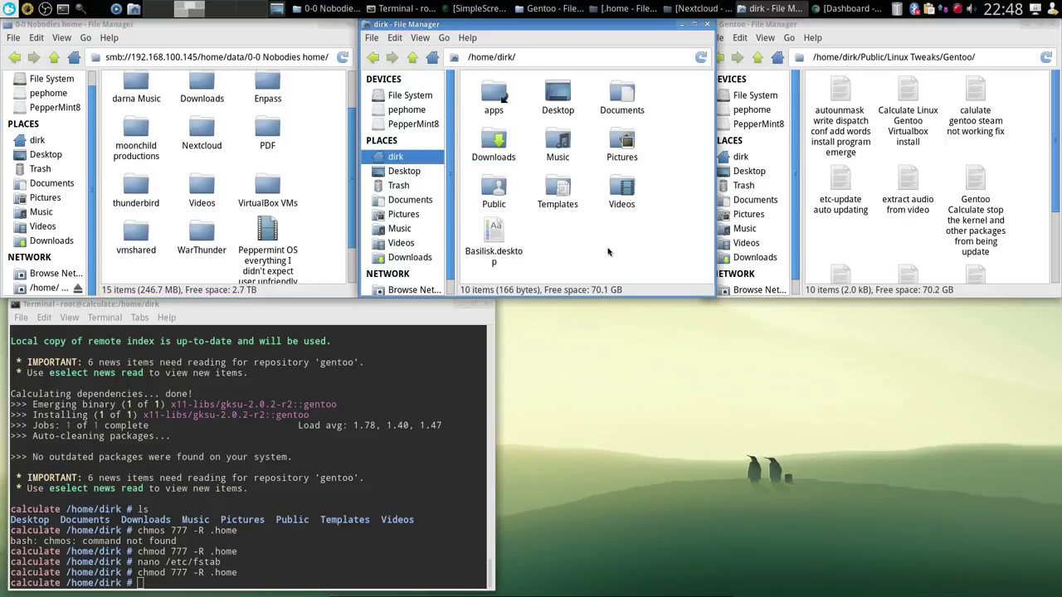
key("ctrl+h")
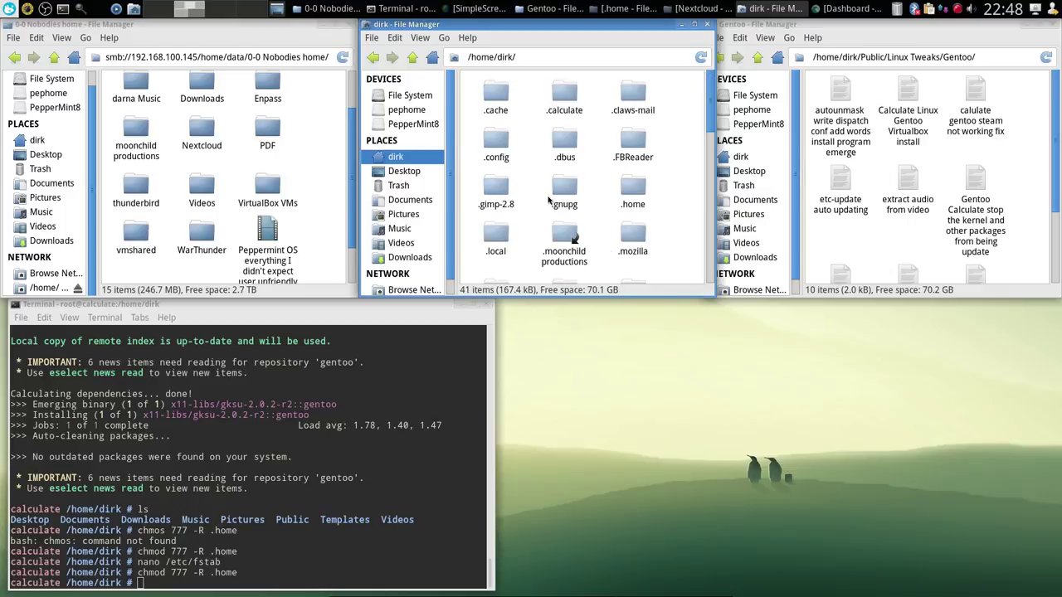
double_click(635, 192)
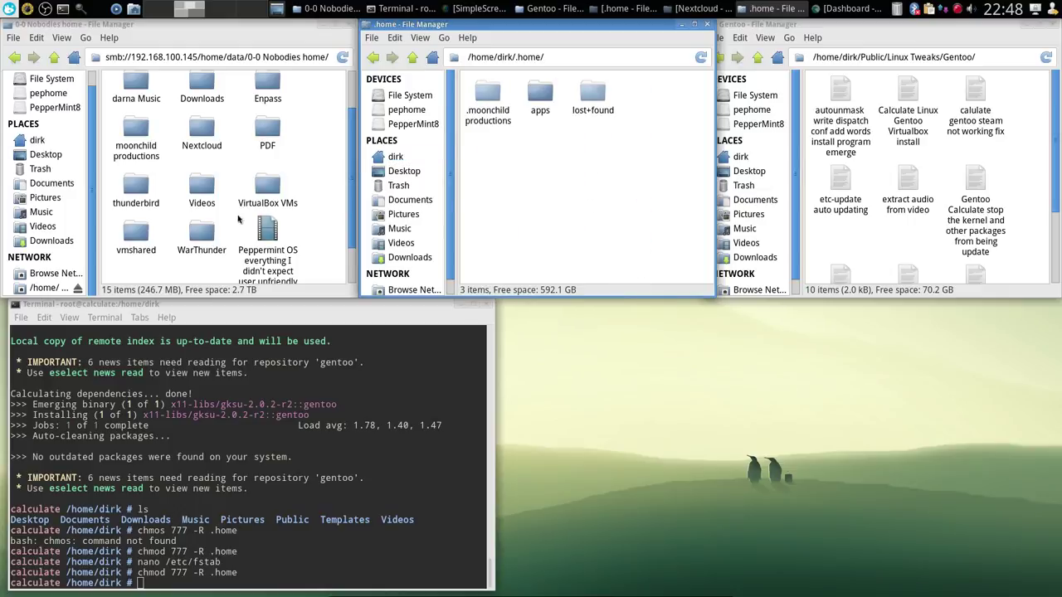
Copy the thunderbird folder from the share's 0-0 Nobodies home into the local .home folder, moving the progress window clear of the file listing
left_click_drag(136, 187, 576, 176)
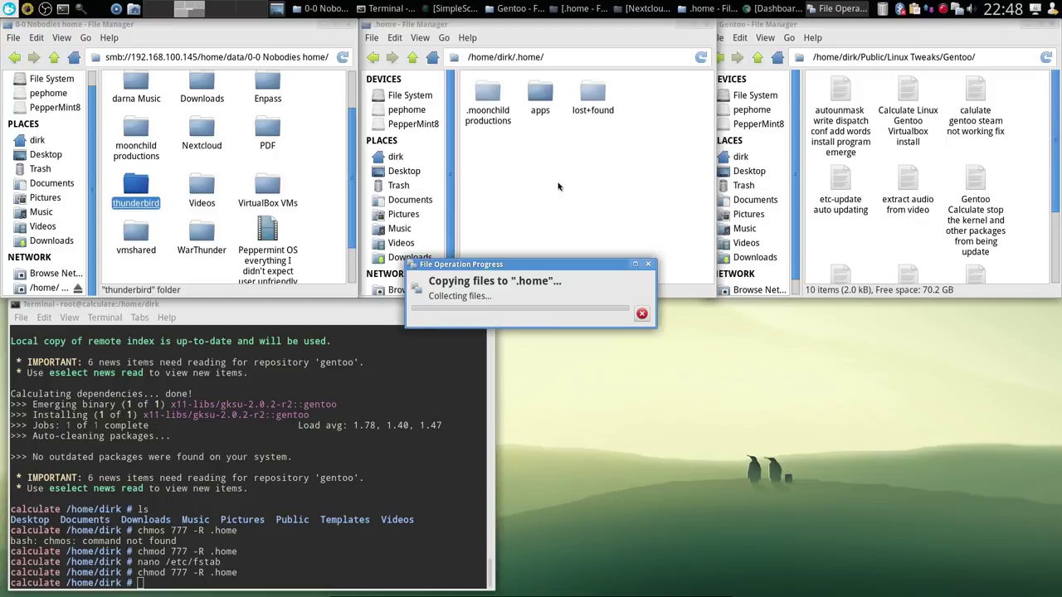
left_click_drag(533, 271, 593, 314)
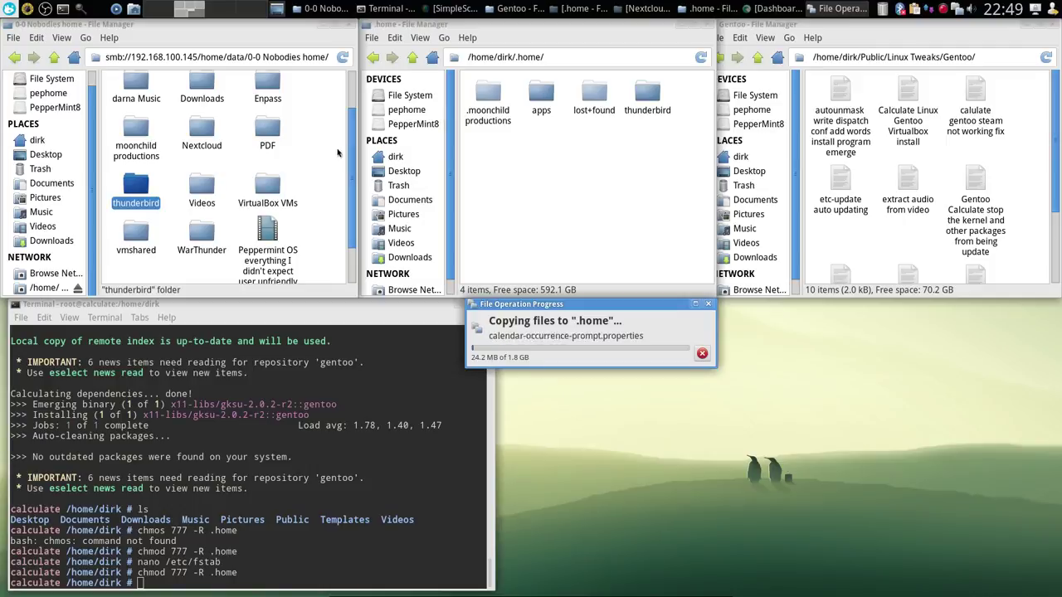
mouse_move(356, 154)
left_mouse_down()
mouse_move(355, 195)
mouse_move(355, 112)
mouse_move(355, 141)
left_mouse_up()
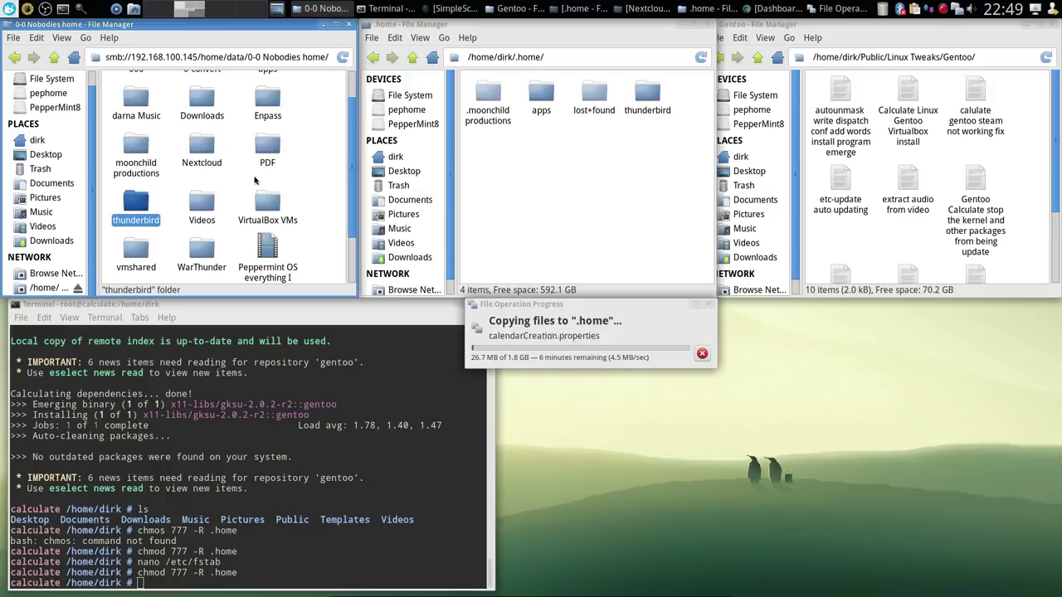
scroll(282, 205, "up", 1)
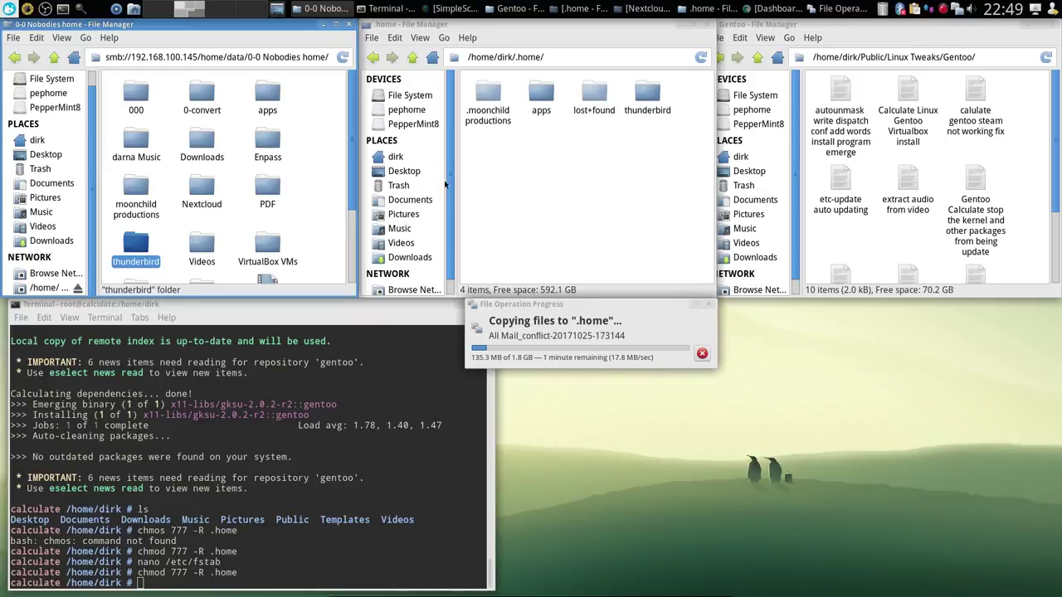
Find Mozilla Thunderbird (bin) with the application search "th", add its launcher to the main panel, and move the copy progress window aside
left_click(8, 9)
type("th")
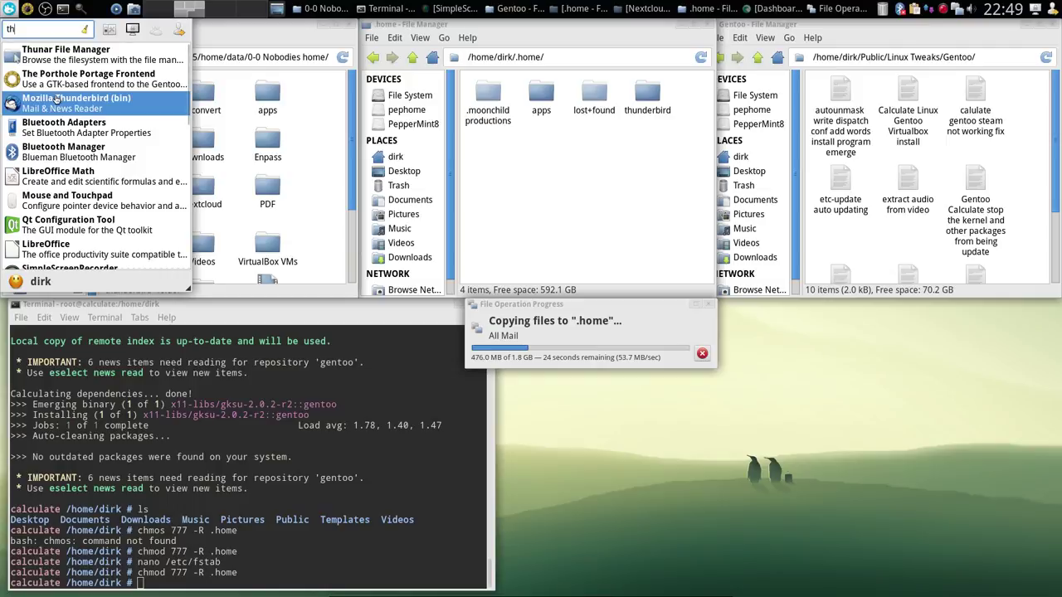
right_click(54, 101)
left_click(111, 152)
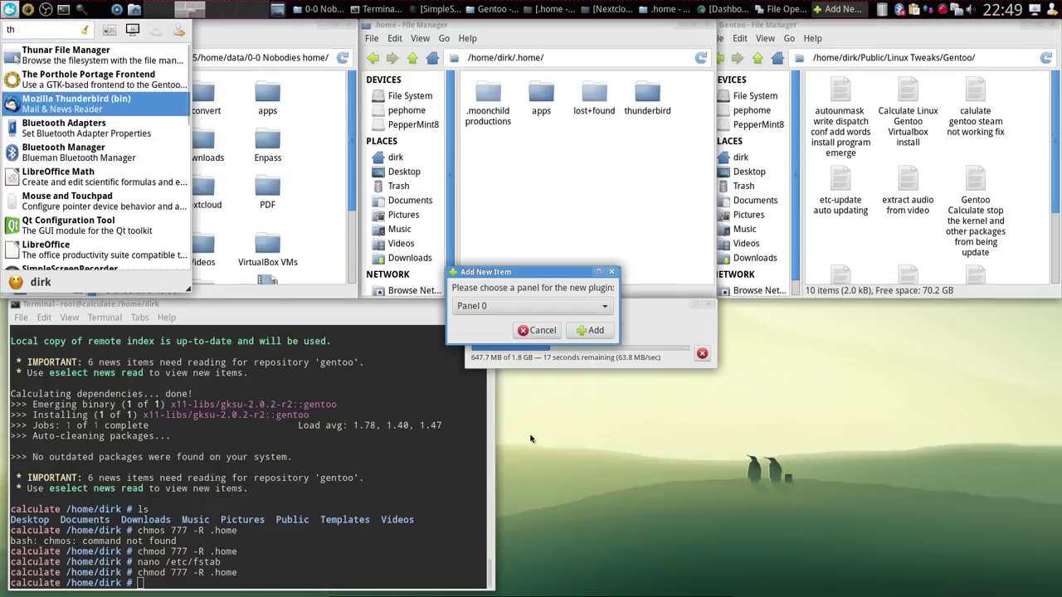
left_click(713, 394)
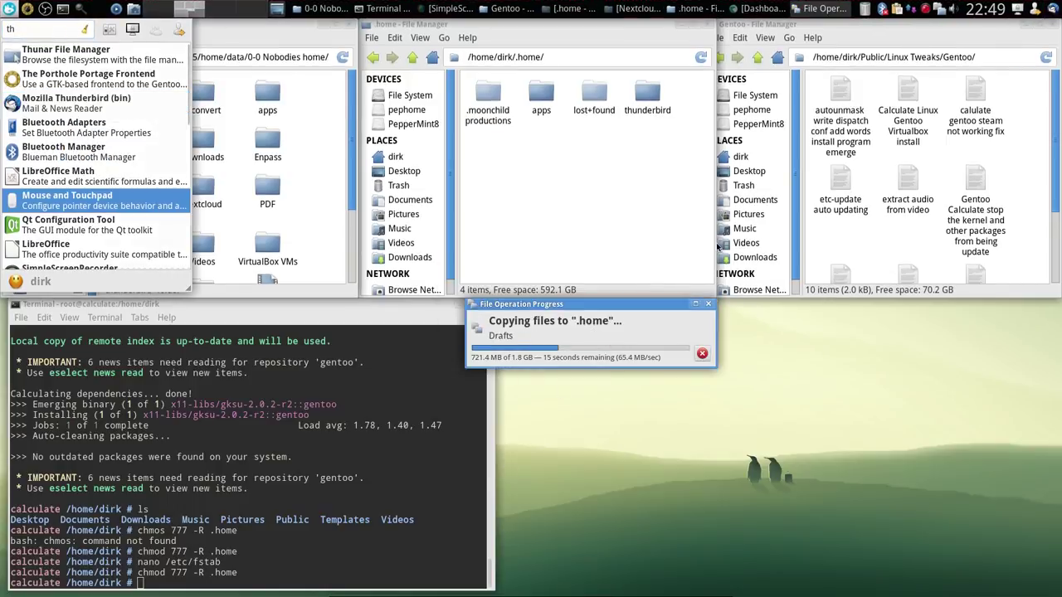
right_click(1055, 9)
left_click(1024, 47)
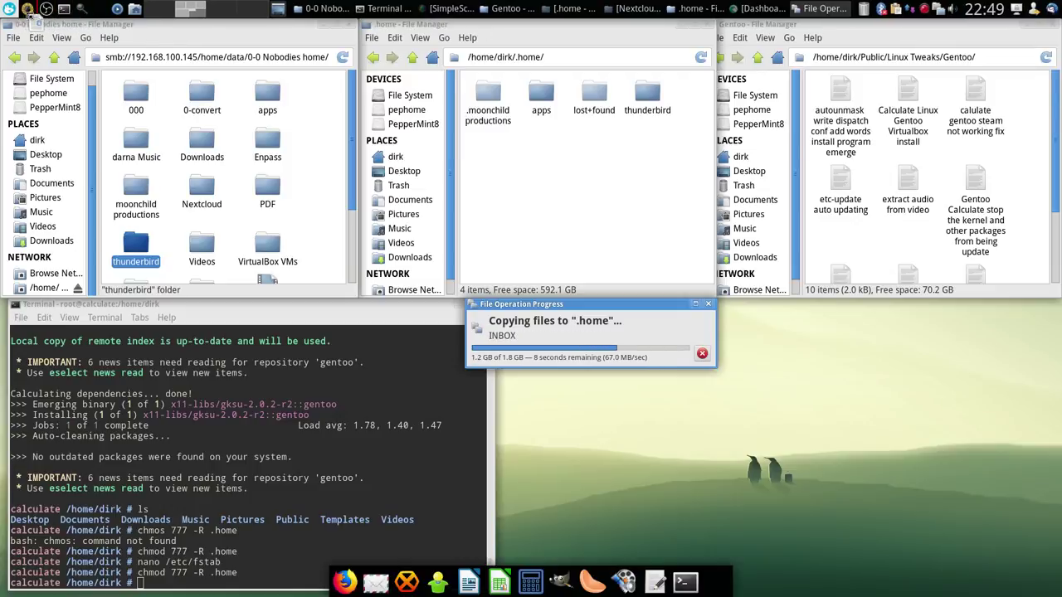
left_click(54, 13)
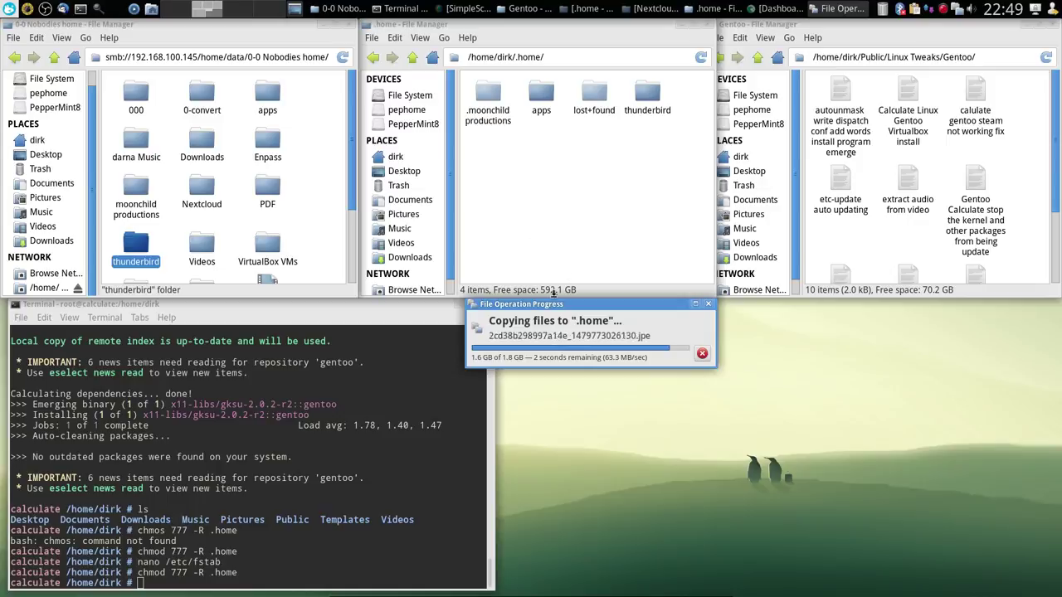
left_click_drag(557, 304, 890, 306)
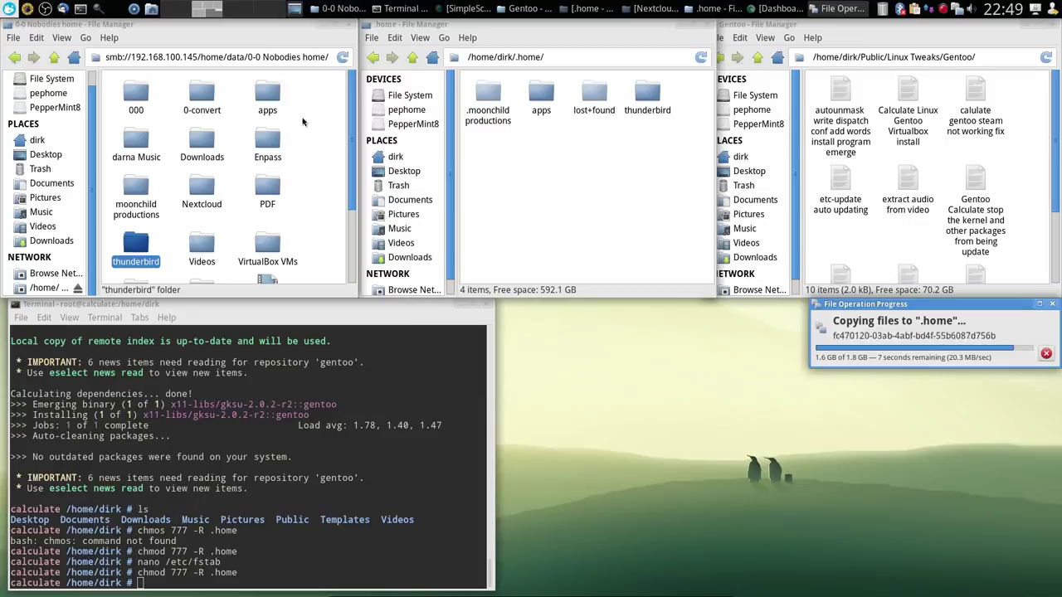
Check the properties of the empty launcher in the main panel, then remove that launcher
right_click(114, 15)
left_click(160, 33)
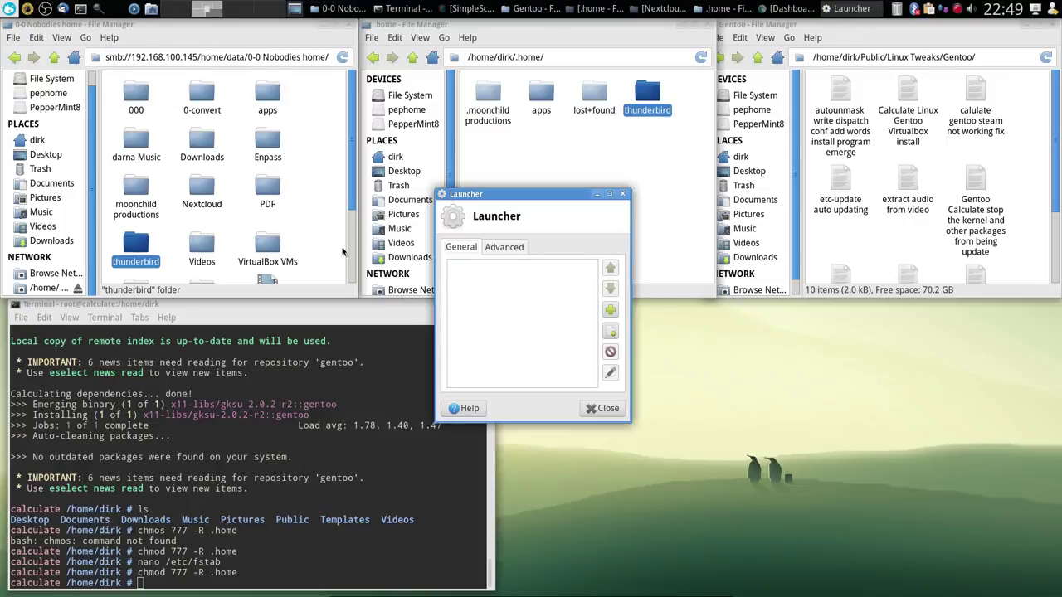
left_click(605, 408)
right_click(115, 14)
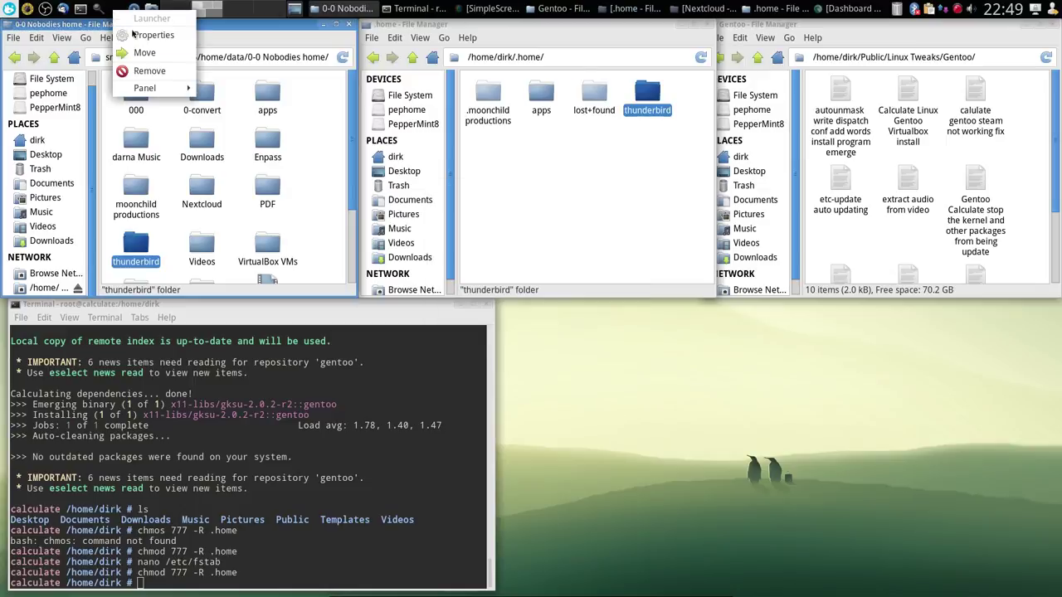
left_click(150, 71)
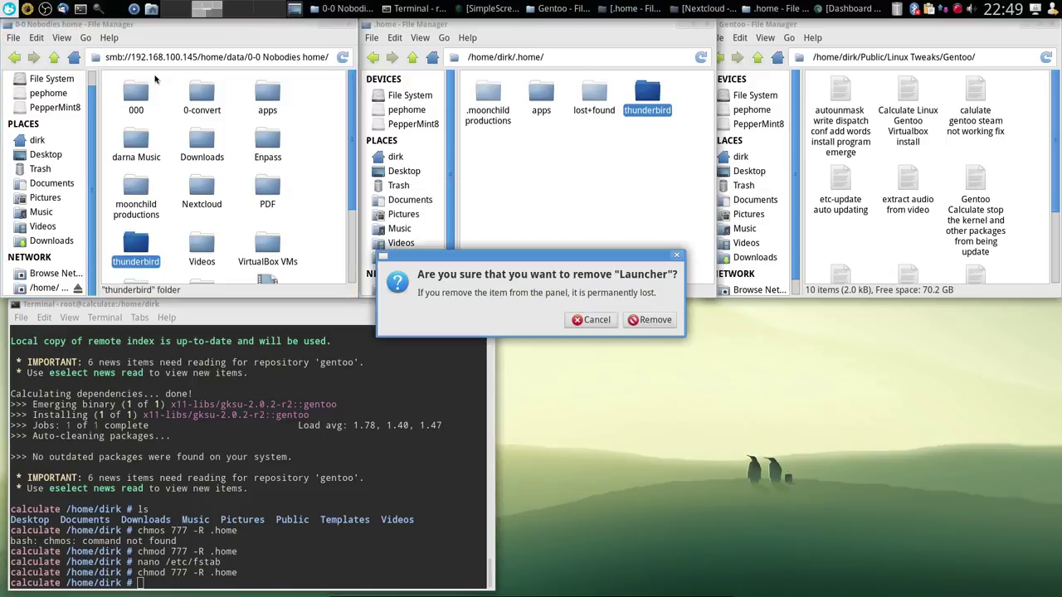
left_click(652, 320)
Delete Panel 1, the auto-hiding dock, through its panel preferences and close the preferences
mouse_move(560, 591)
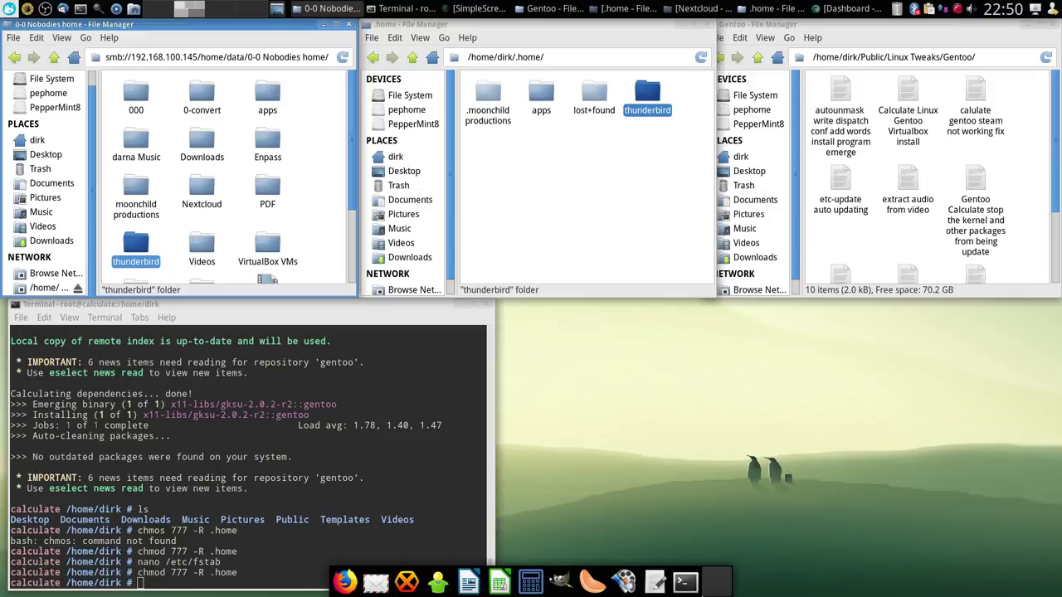
right_click(704, 592)
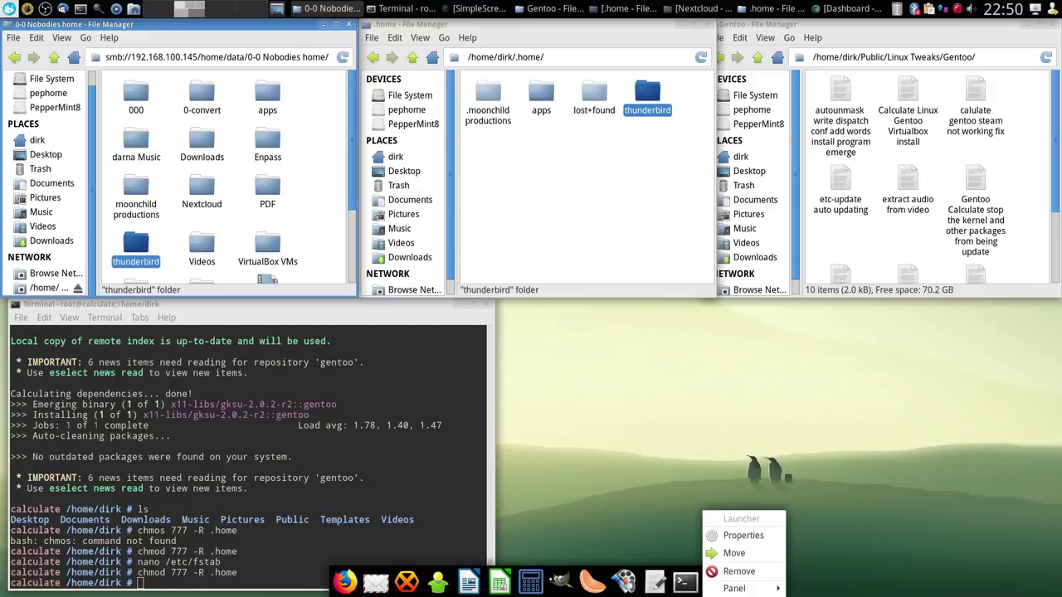
mouse_move(745, 590)
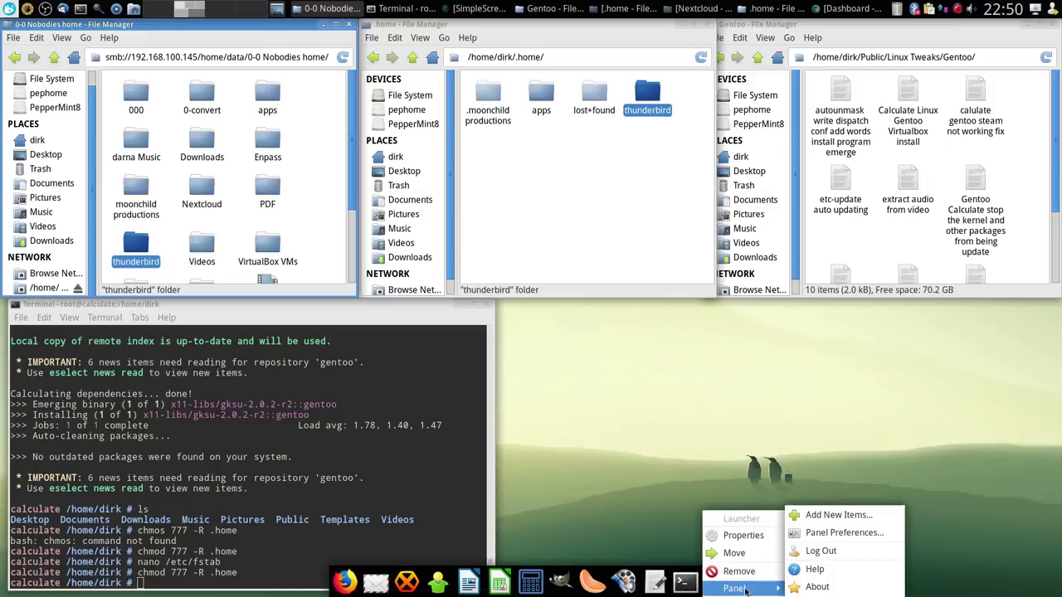
left_click(837, 536)
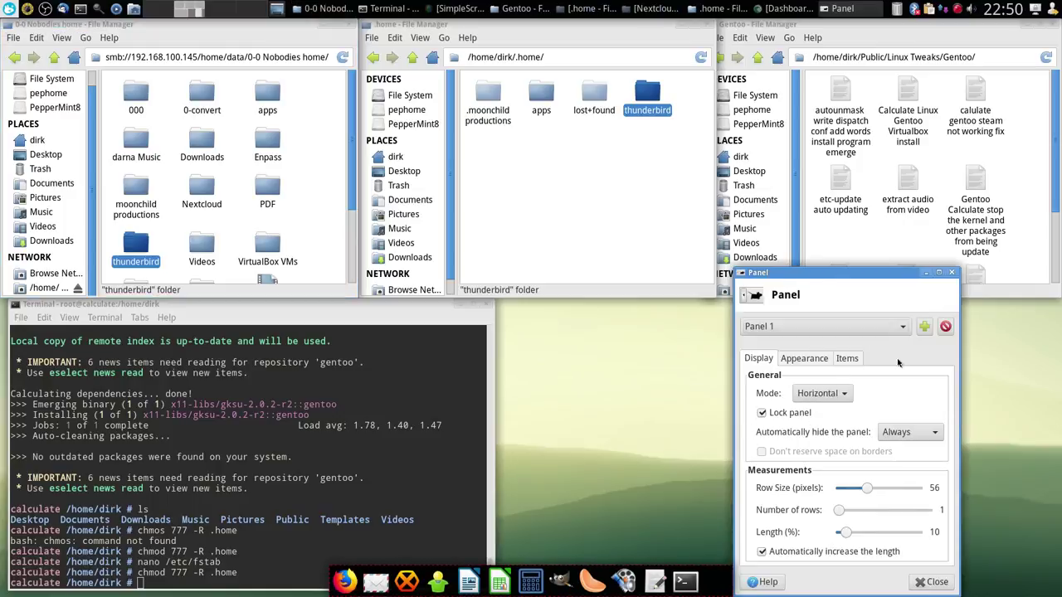
left_click(945, 327)
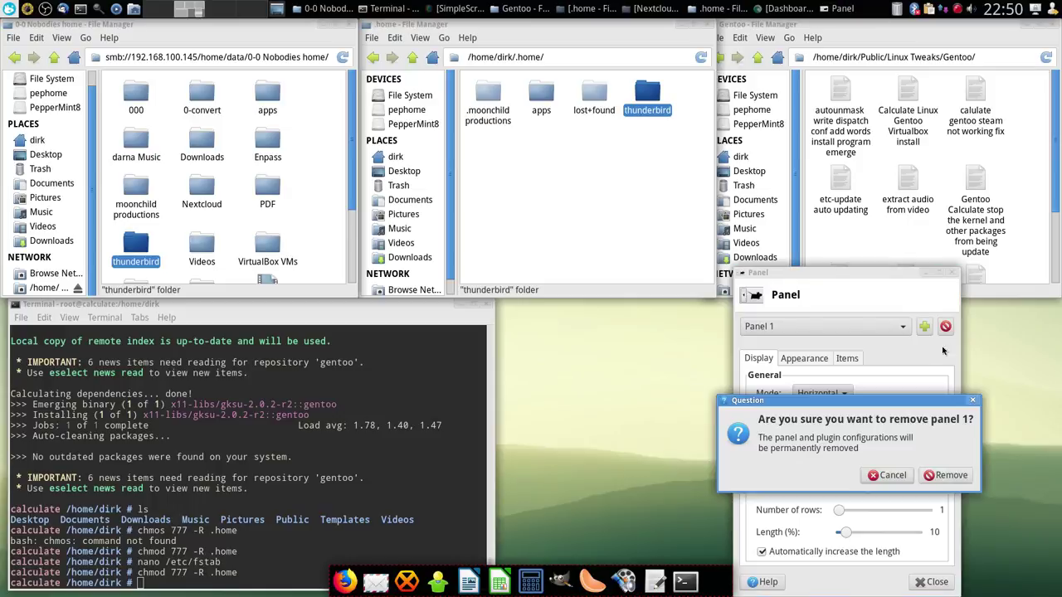
left_click(946, 476)
left_click(936, 583)
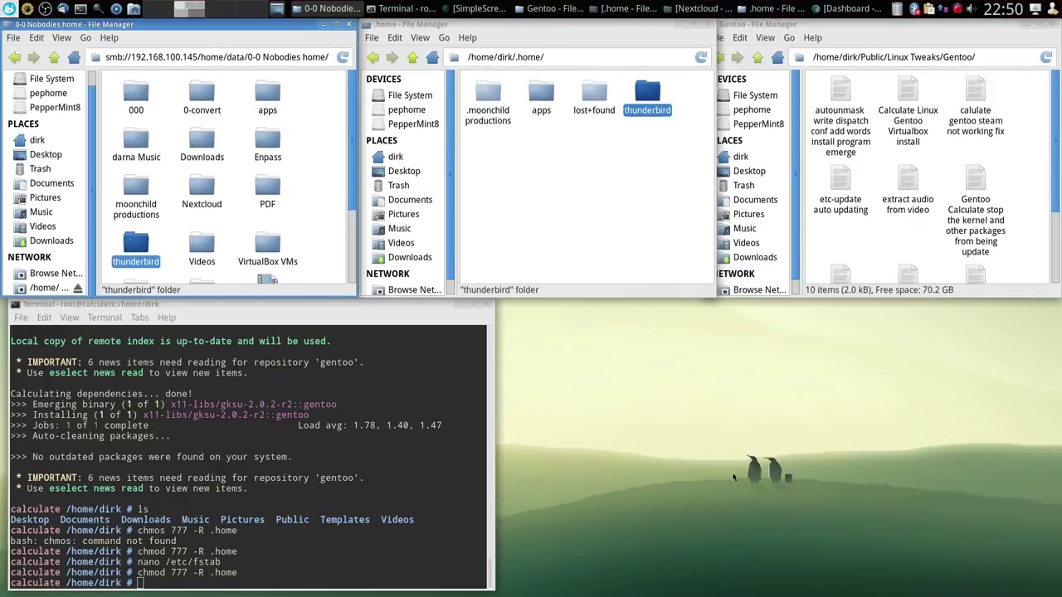
Rename the copied thunderbird folder in .home to .thunderbird
left_click(672, 222)
left_click(645, 97)
right_click(643, 101)
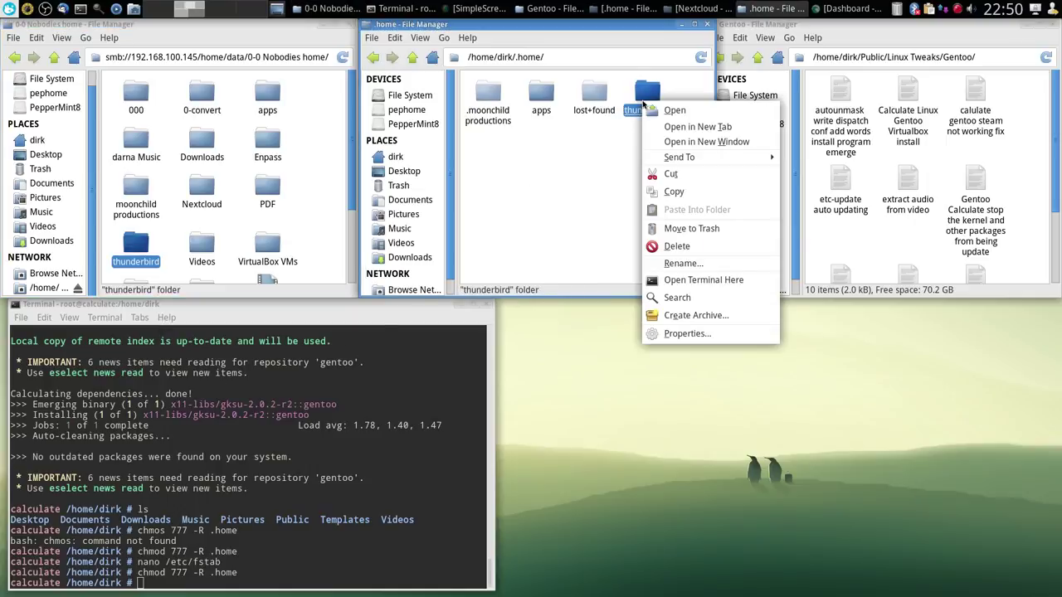
left_click(694, 263)
key("End")
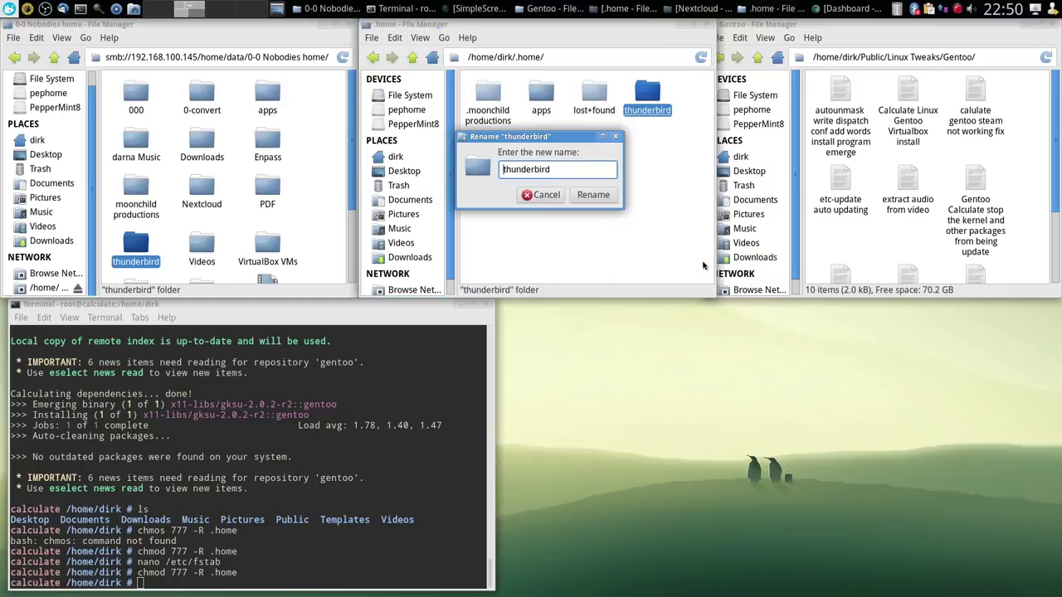
key("Return")
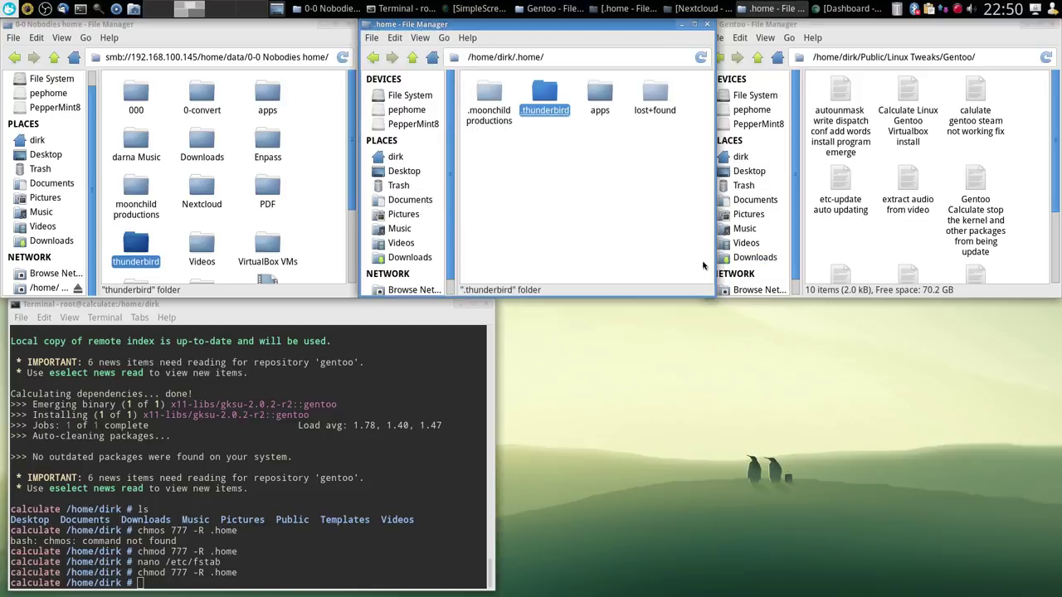
left_click(615, 188)
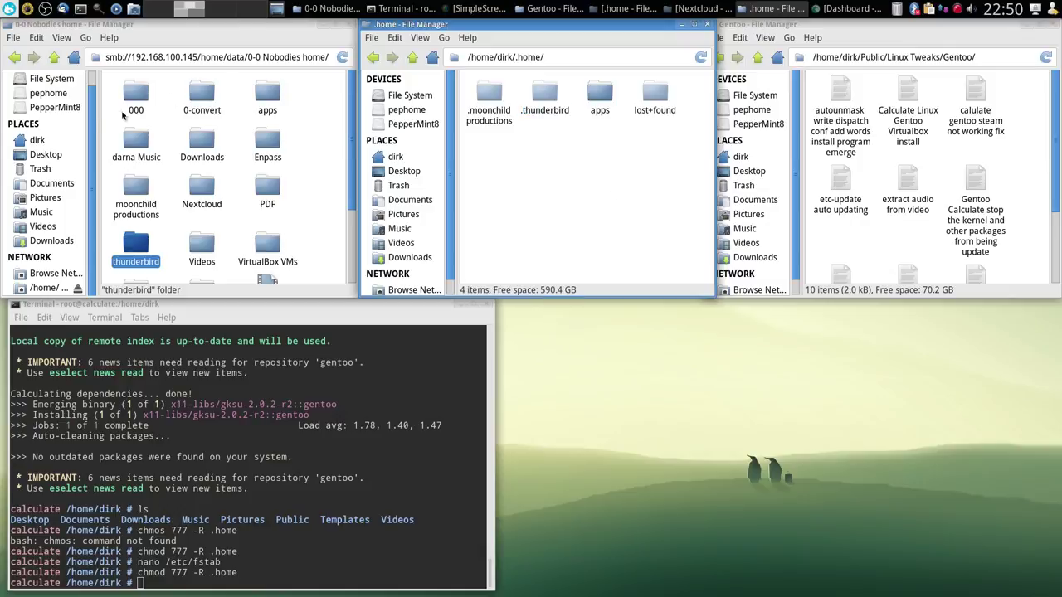
Open another file manager window on the local home folder and hide its hidden items
left_click(10, 11)
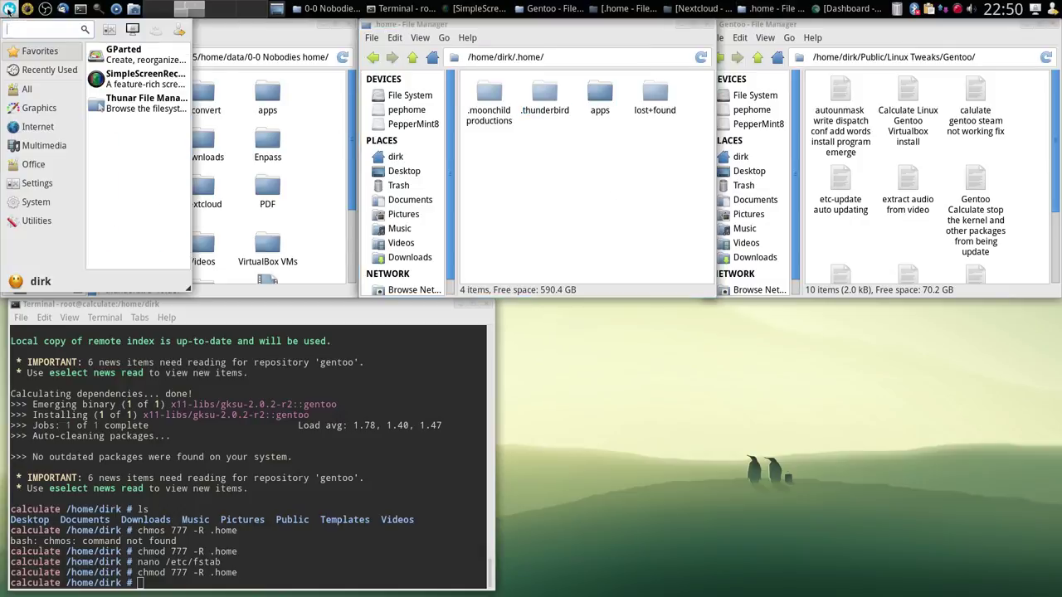
left_click(107, 79)
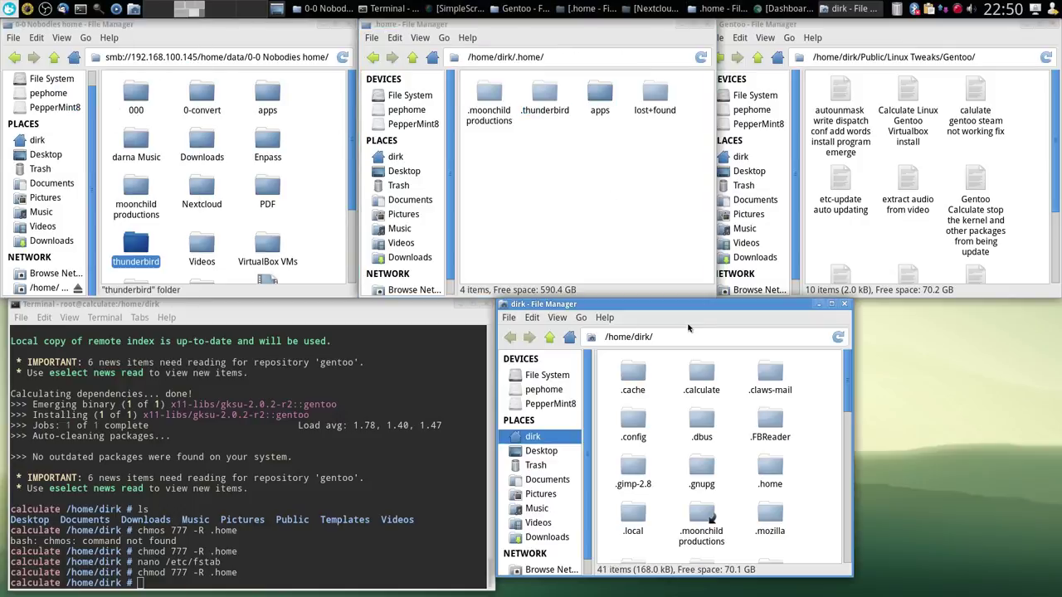
key("ctrl+h")
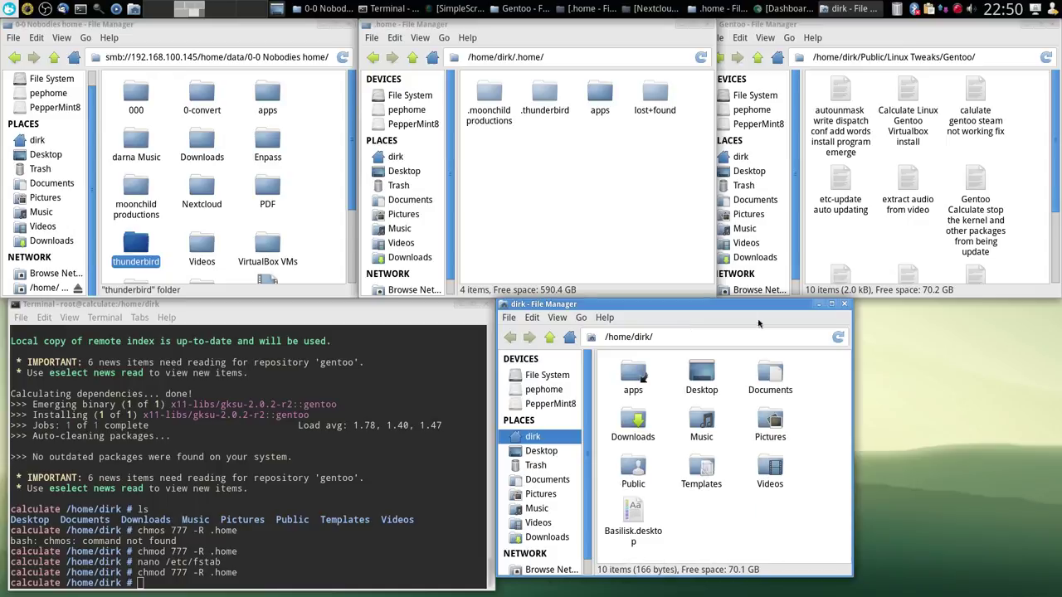
Link the .thunderbird folder from .home into the local home folder, and close that home folder window and the terminal
left_click_drag(545, 98, 747, 508)
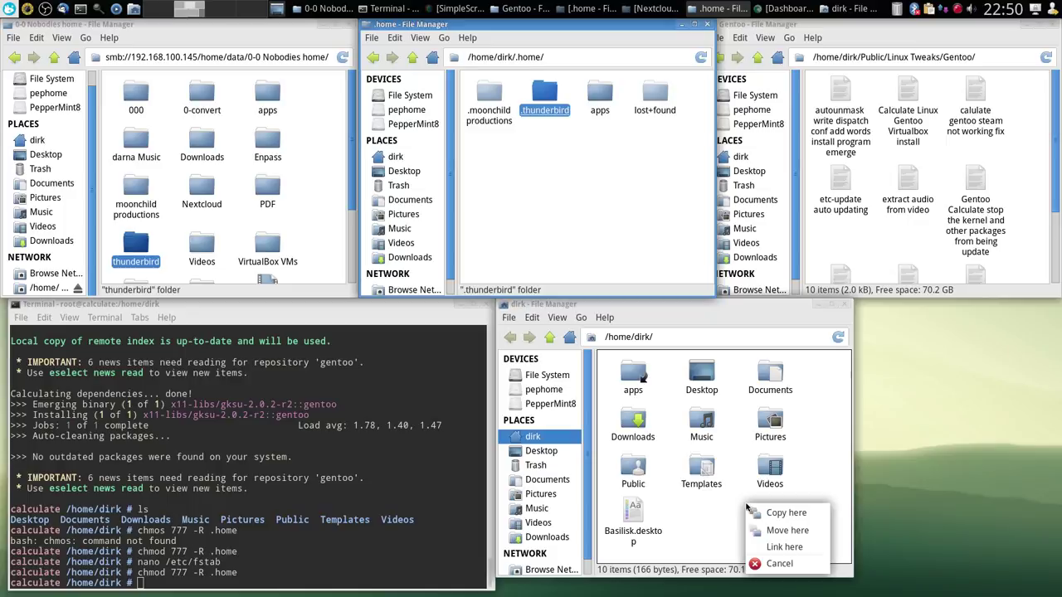
left_click(785, 549)
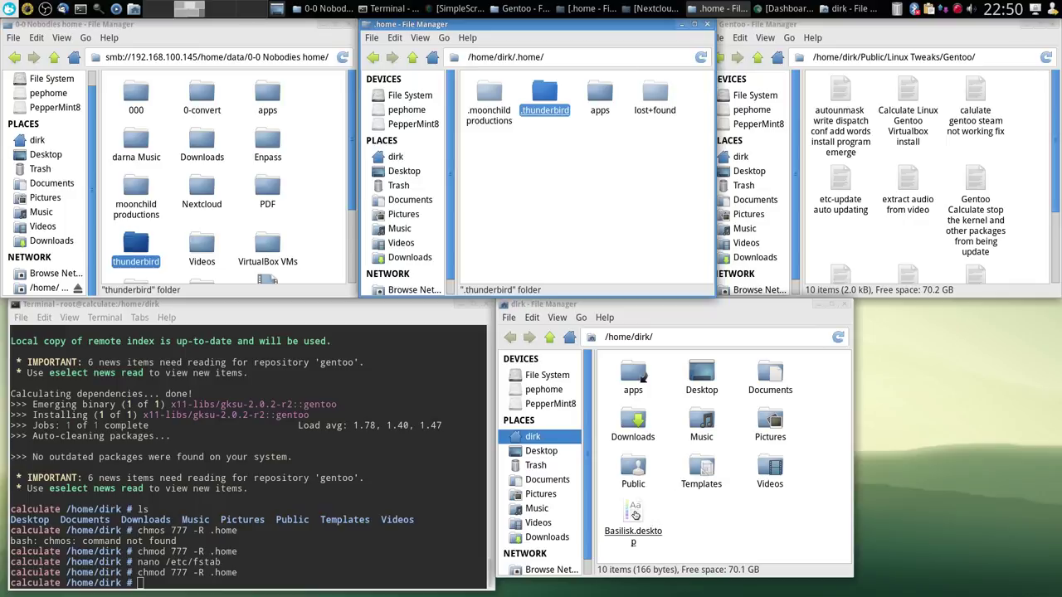
left_click(466, 321)
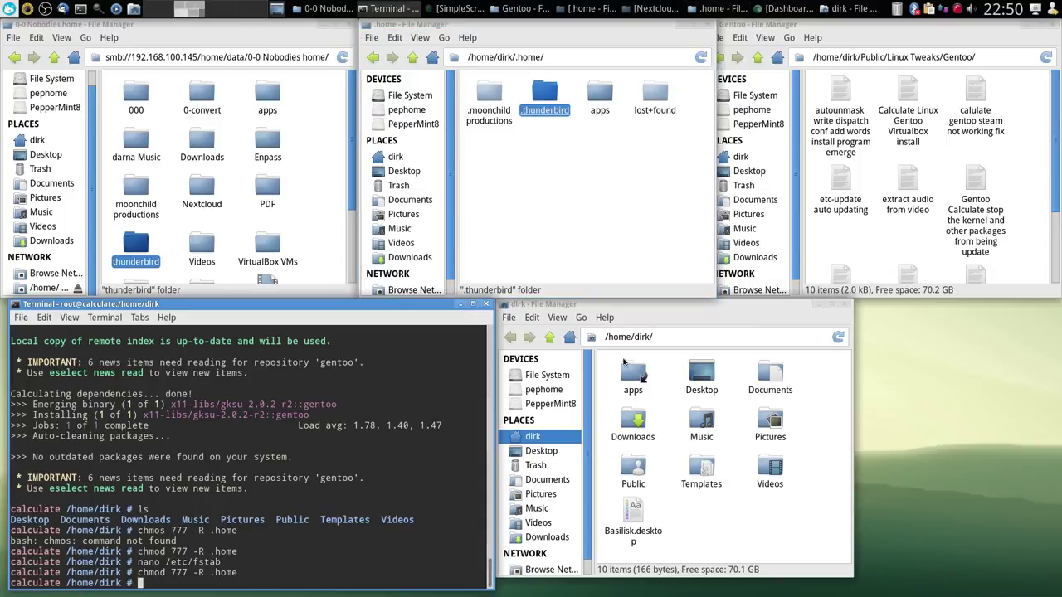
left_click(847, 306)
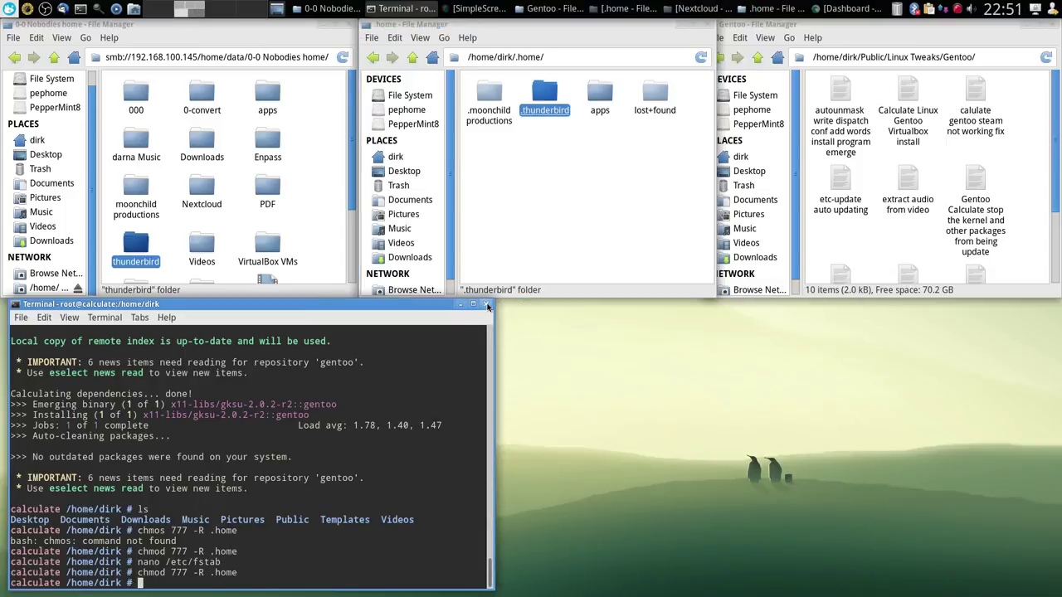
left_click(487, 306)
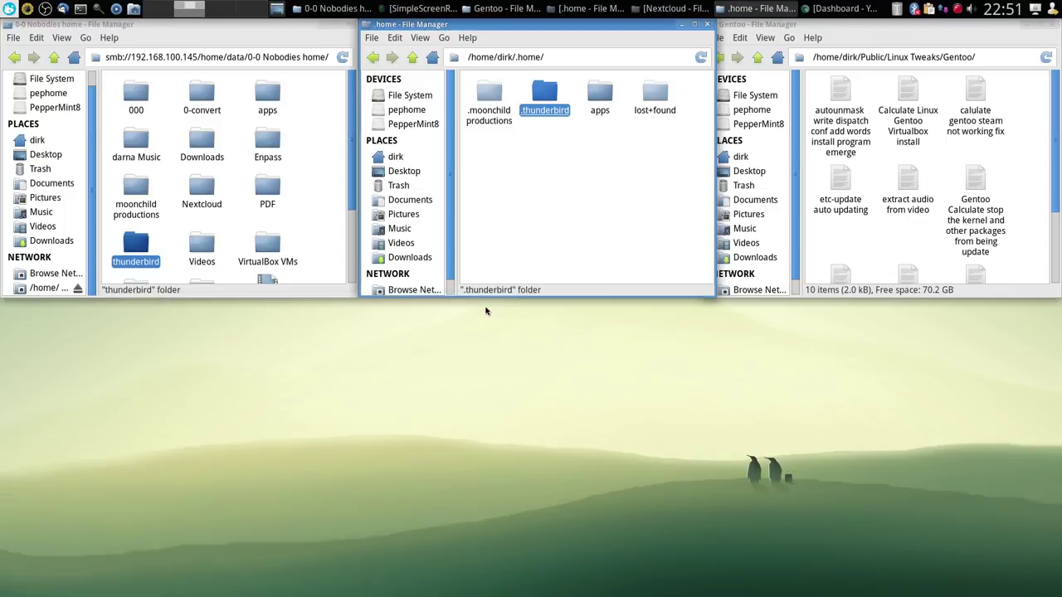
Copy the VirtualBox VMs and vmshared folders from the network share into .home
scroll(318, 241, "down", 2)
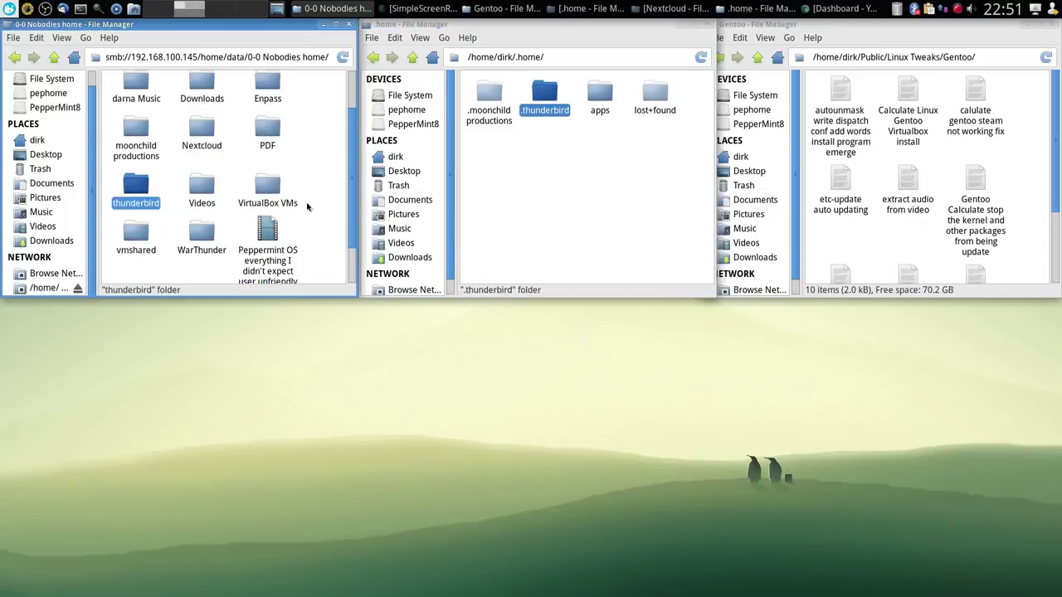
scroll(311, 208, "up", 1)
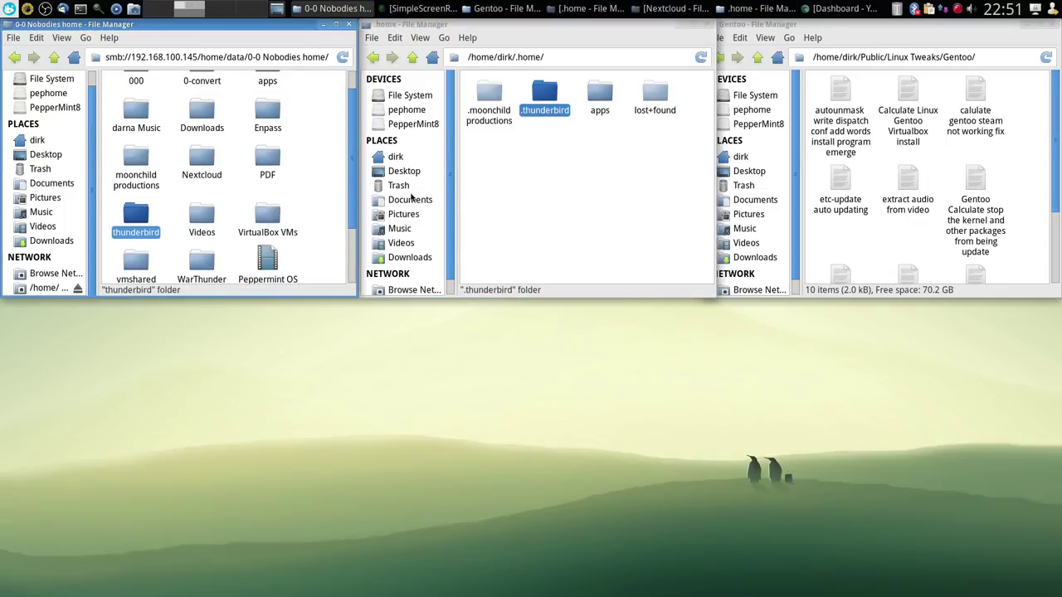
left_click_drag(265, 215, 573, 172)
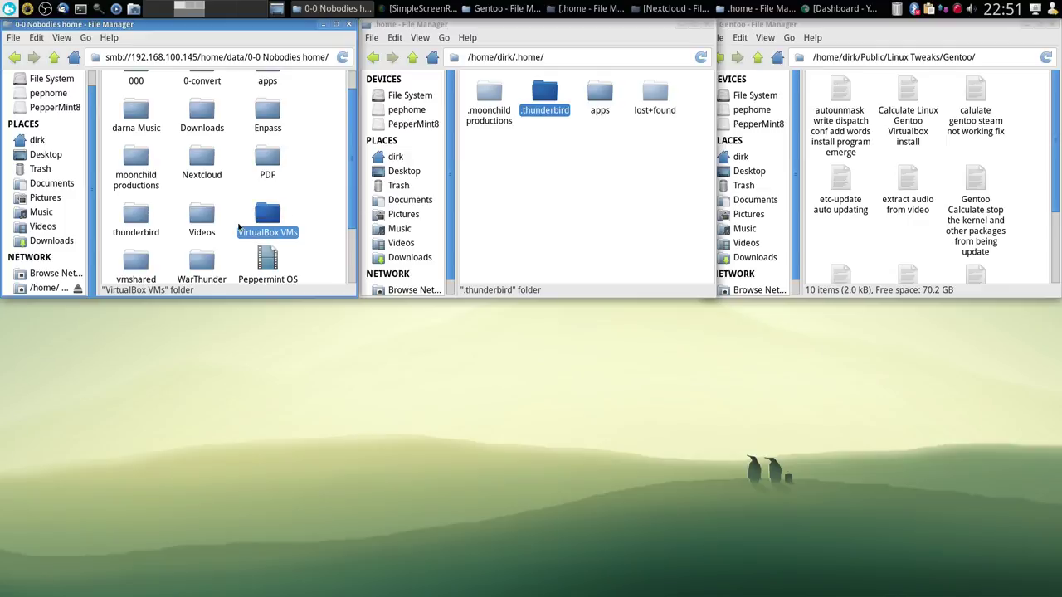
left_click_drag(135, 260, 648, 164)
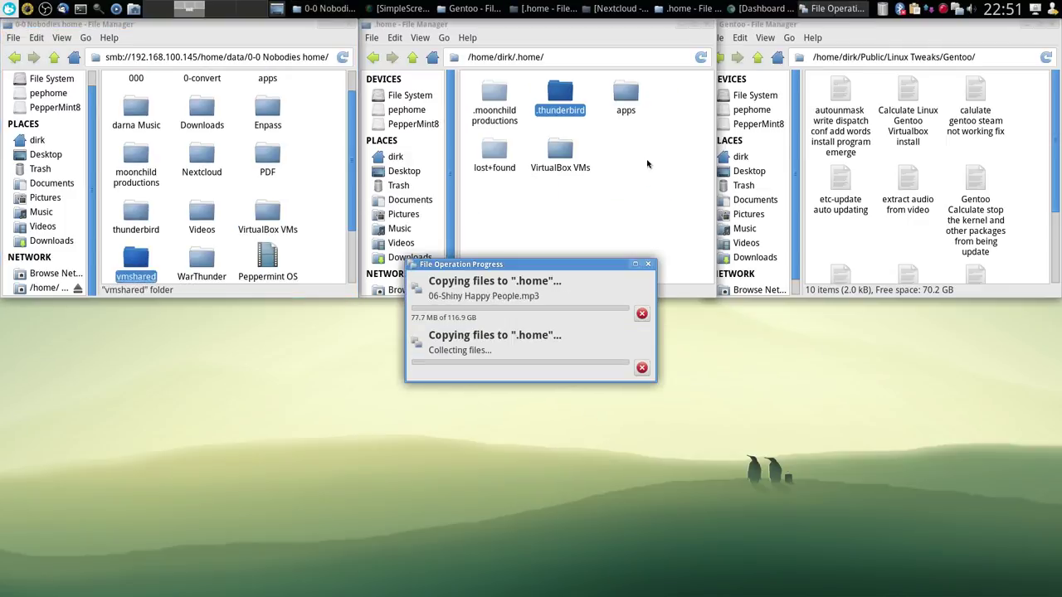
right_click(553, 231)
left_click(590, 237)
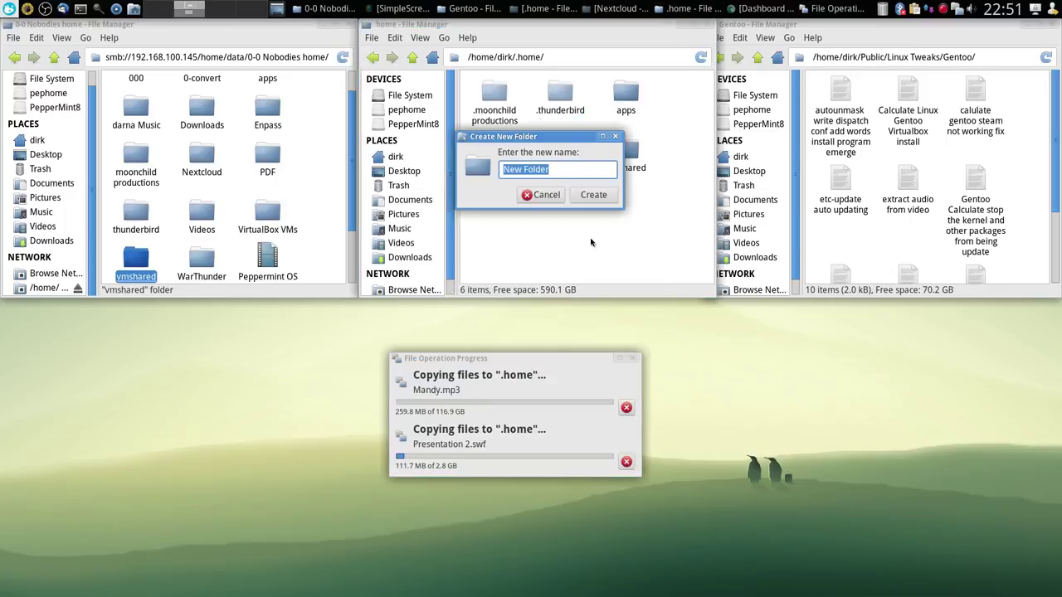
type("games")
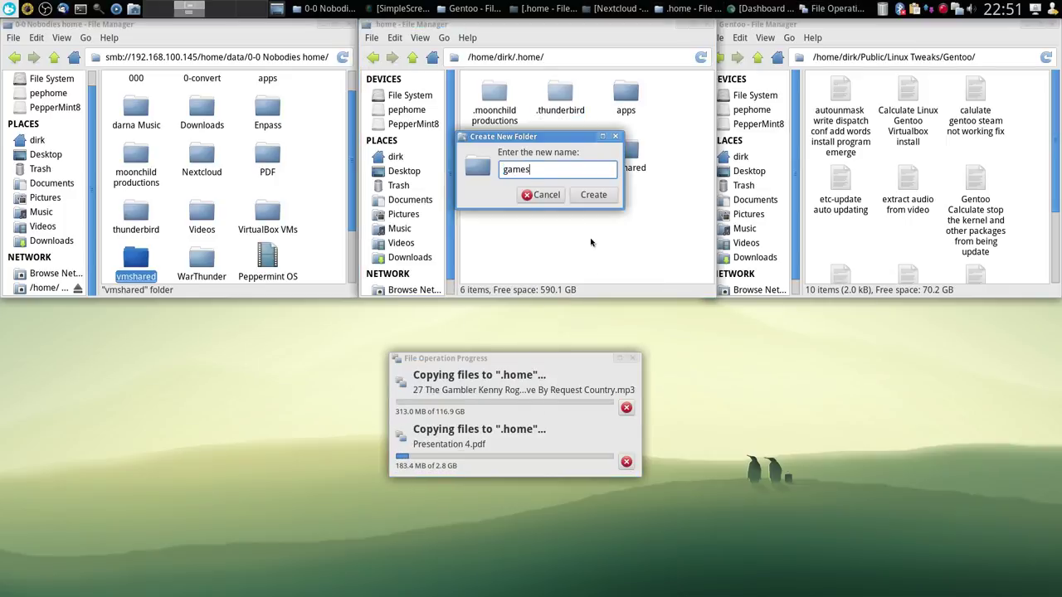
left_click(541, 196)
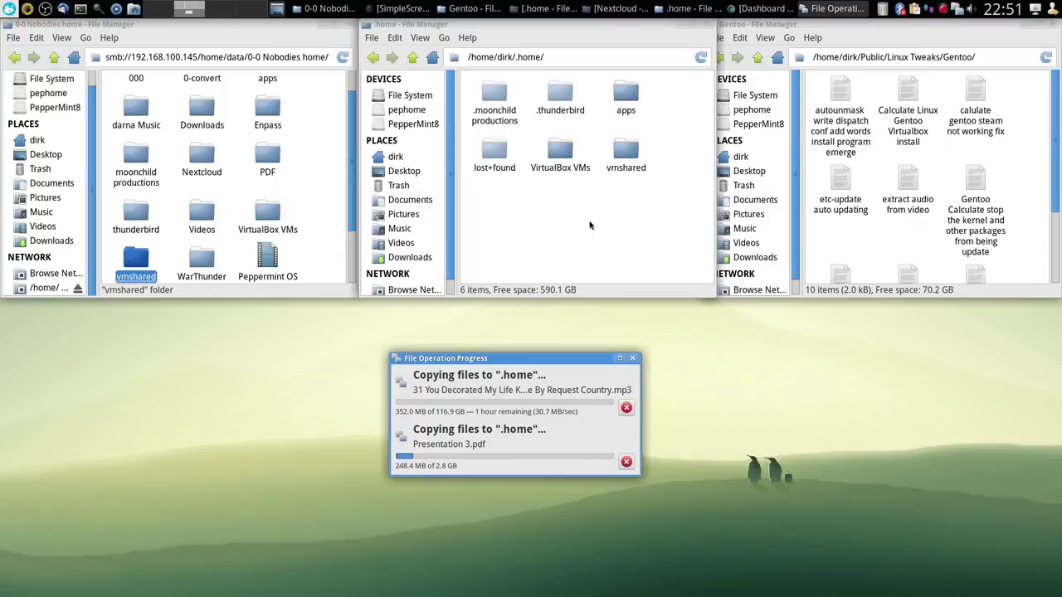
left_click(551, 222)
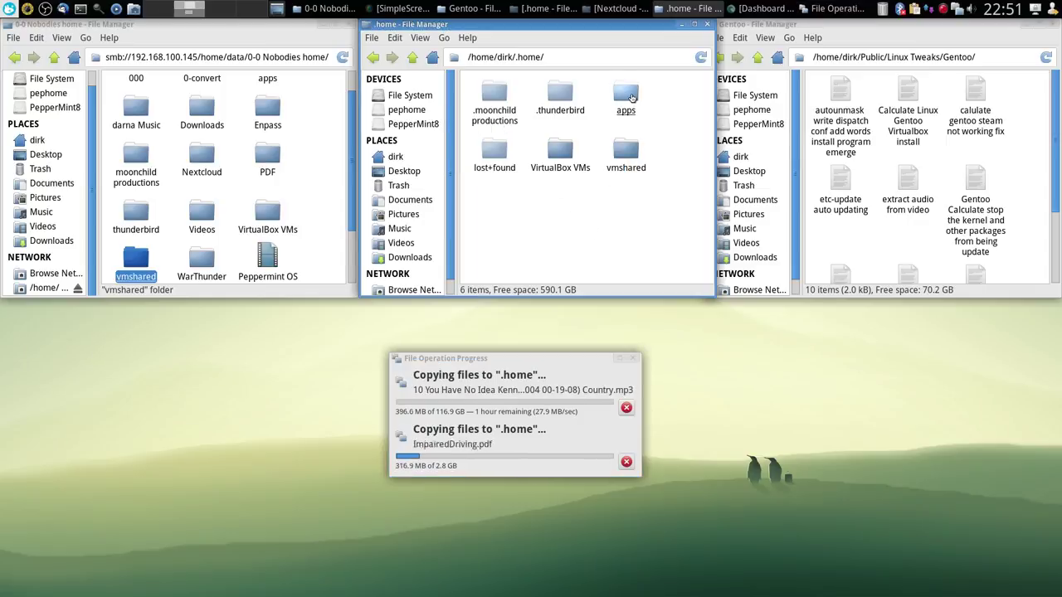
Look through the apps folder on the network share and return to its parent folder
double_click(267, 93)
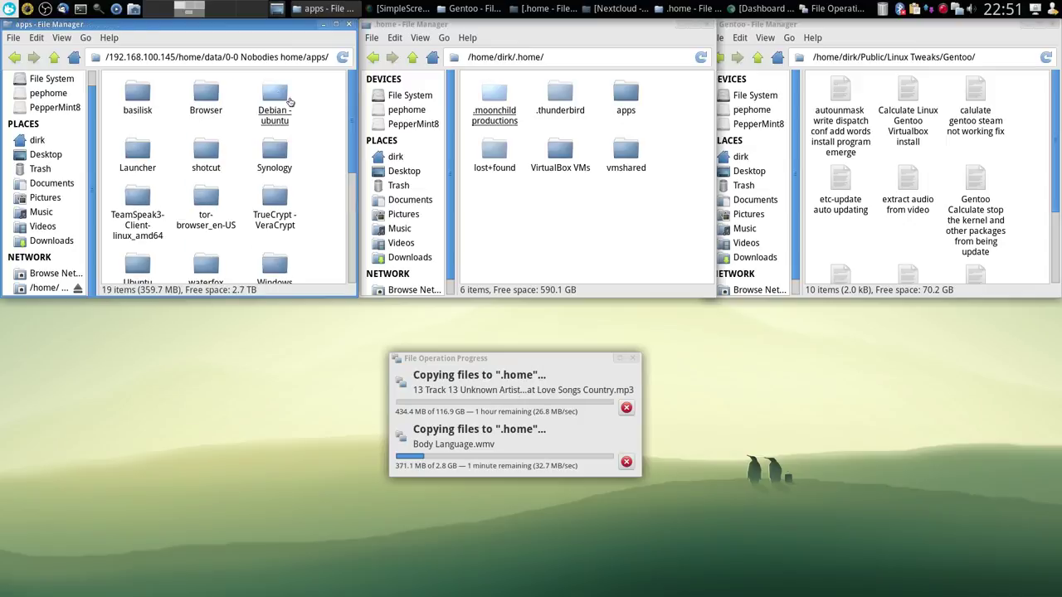
scroll(306, 148, "down", 1)
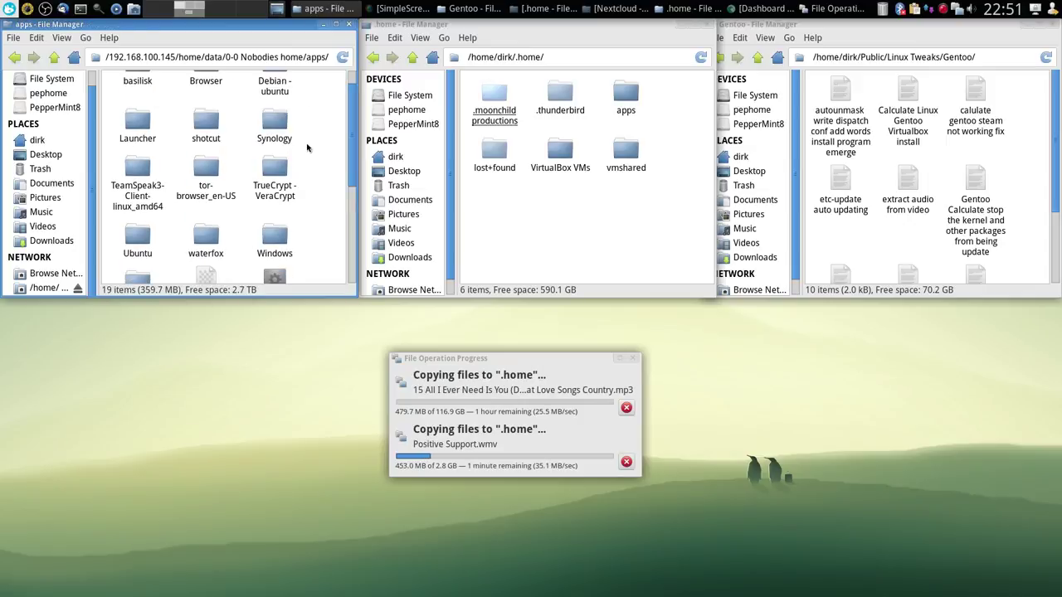
left_click(53, 57)
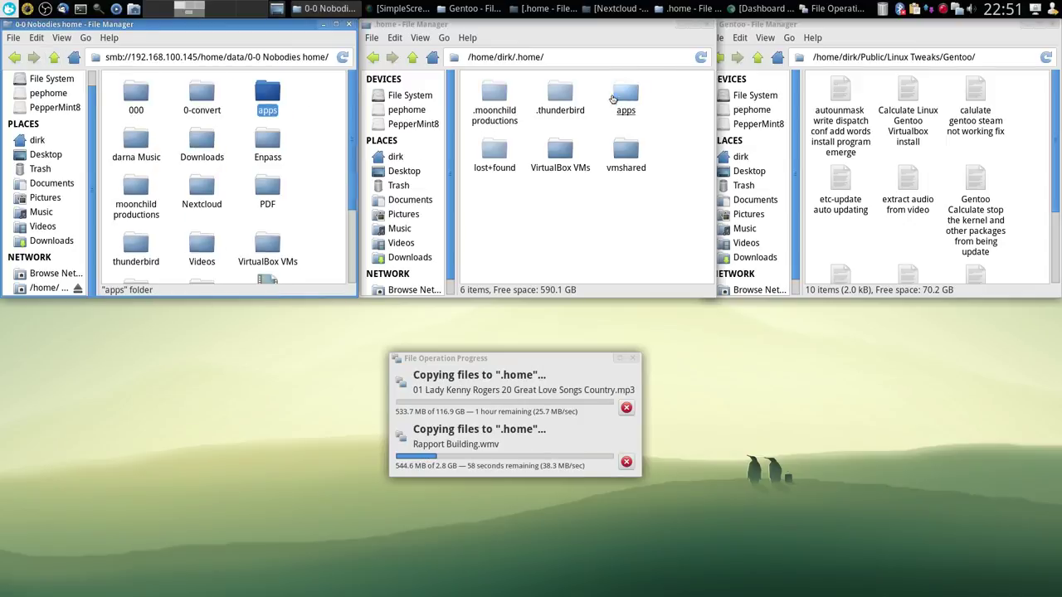
Create a folder named games inside the apps folder in .home
double_click(626, 95)
right_click(581, 176)
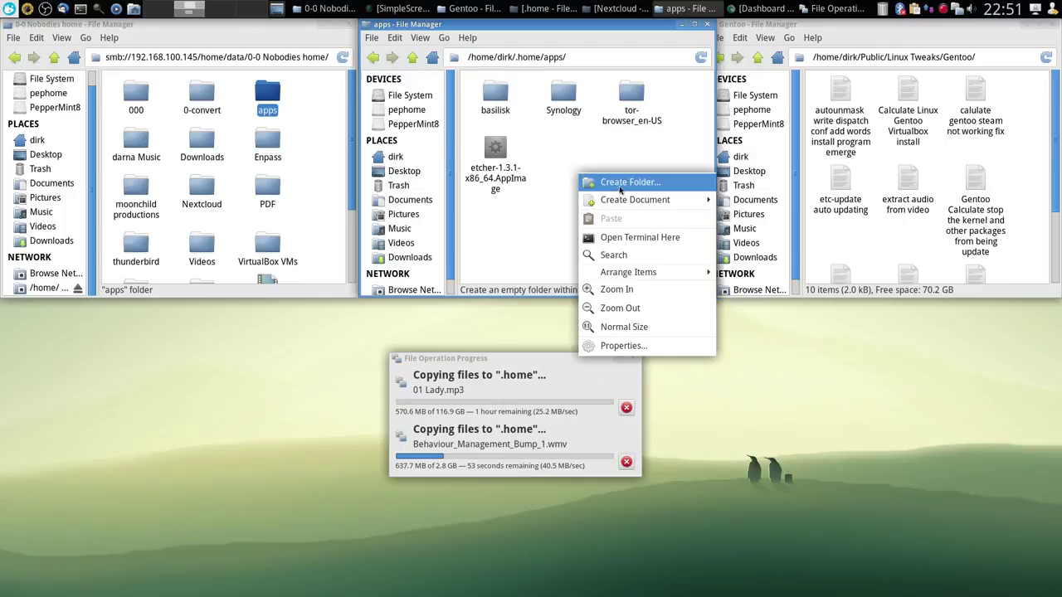
left_click(620, 186)
type("games")
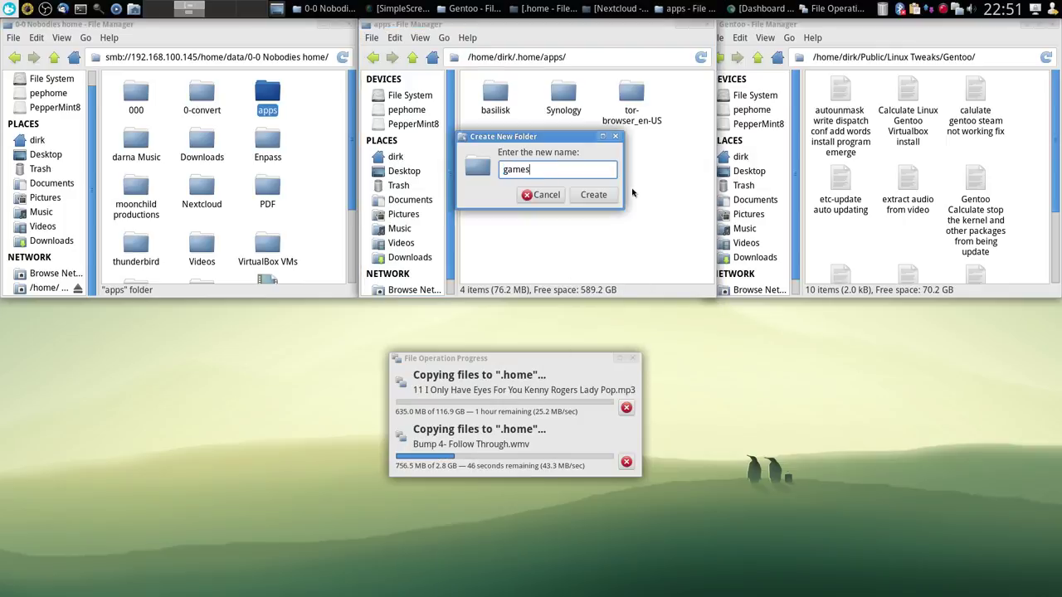
key("Return")
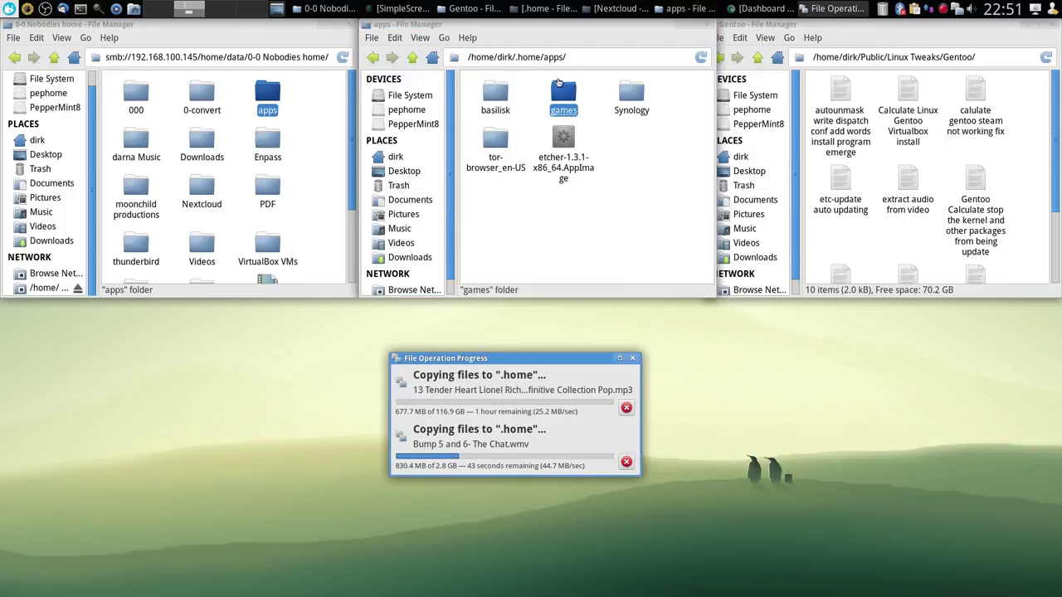
Open the new games folder and look through the network share's folders for game data, keeping the copy progress window out of the way
double_click(557, 83)
left_click(332, 213)
scroll(314, 222, "down", 2)
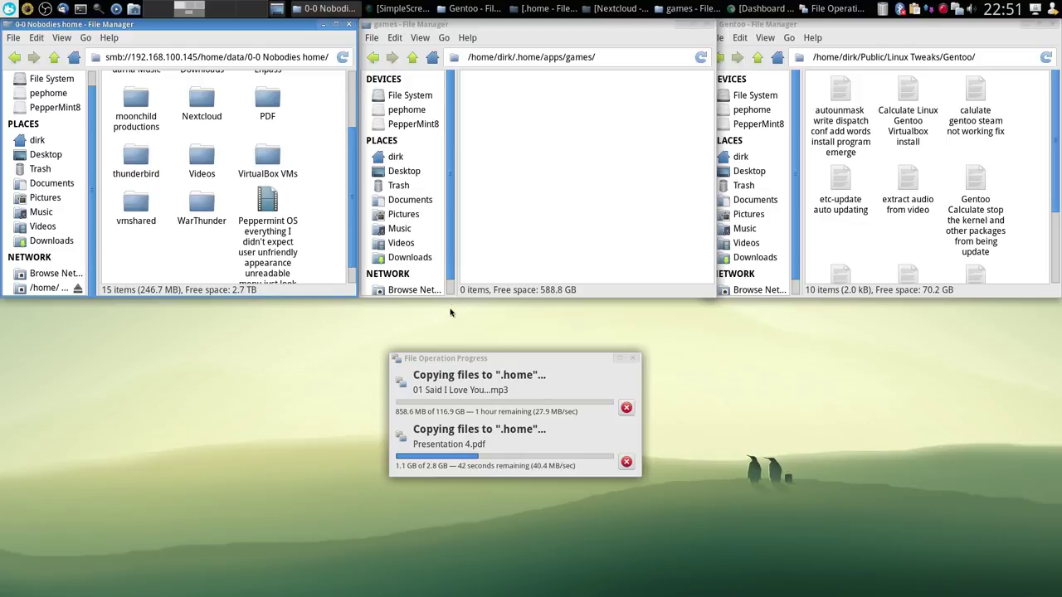
left_click_drag(488, 364, 579, 103)
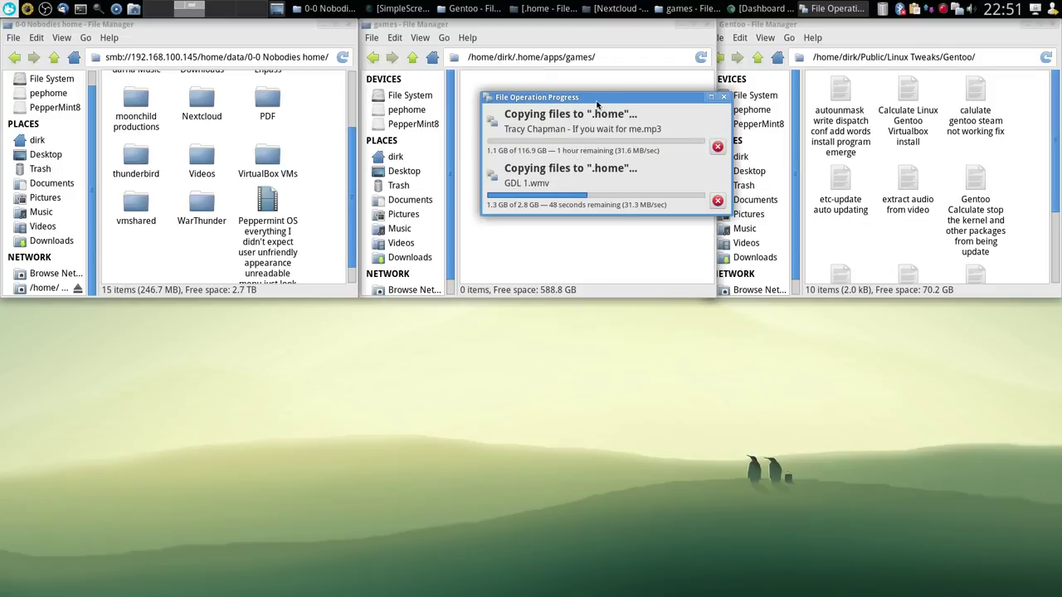
left_click_drag(598, 104, 500, 223)
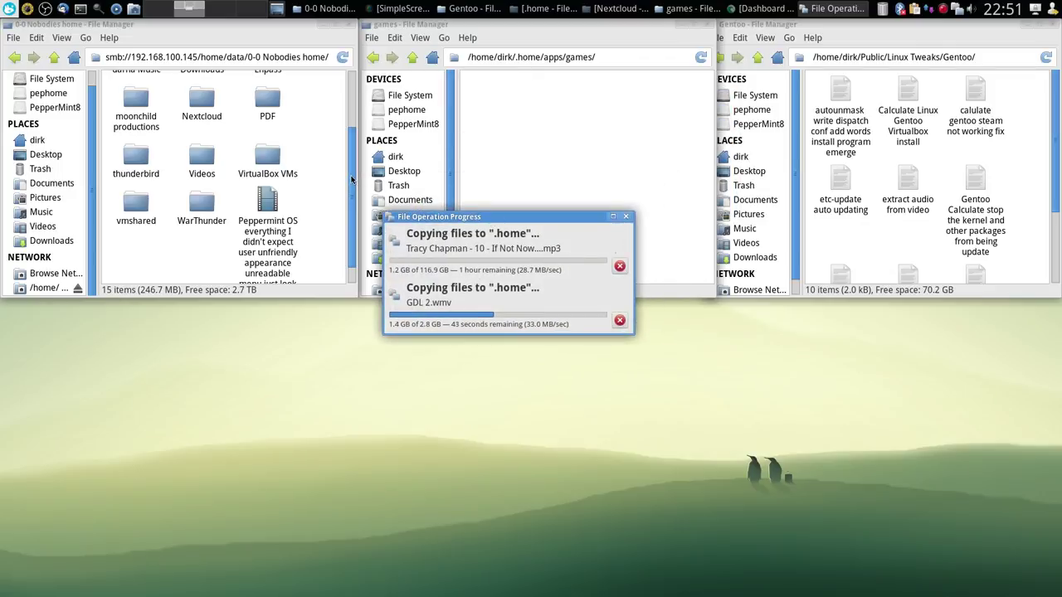
left_click_drag(352, 179, 354, 133)
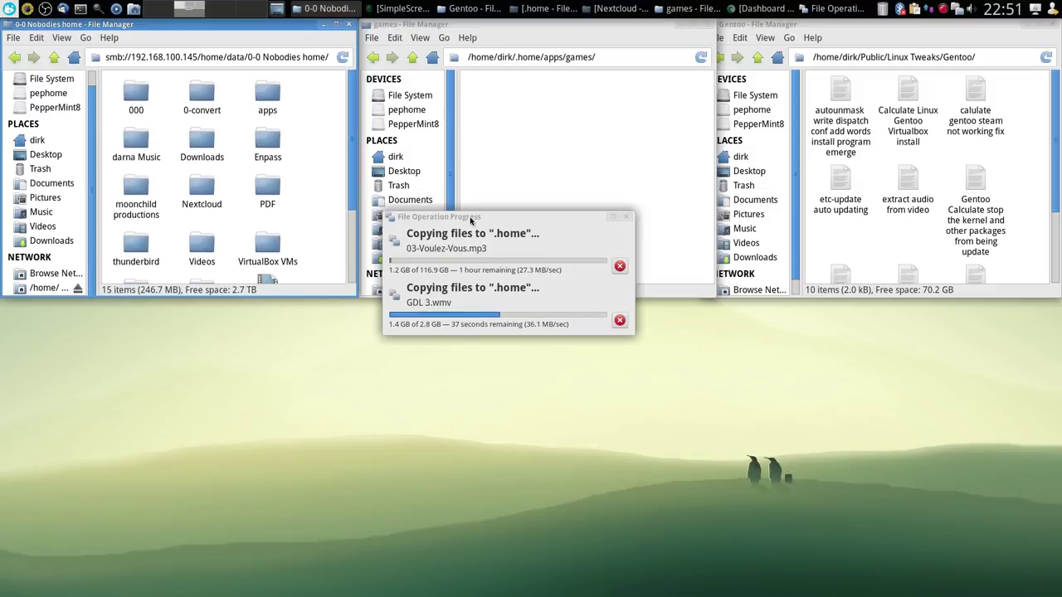
left_click_drag(471, 220, 263, 320)
left_click(226, 222)
scroll(226, 223, "down", 1)
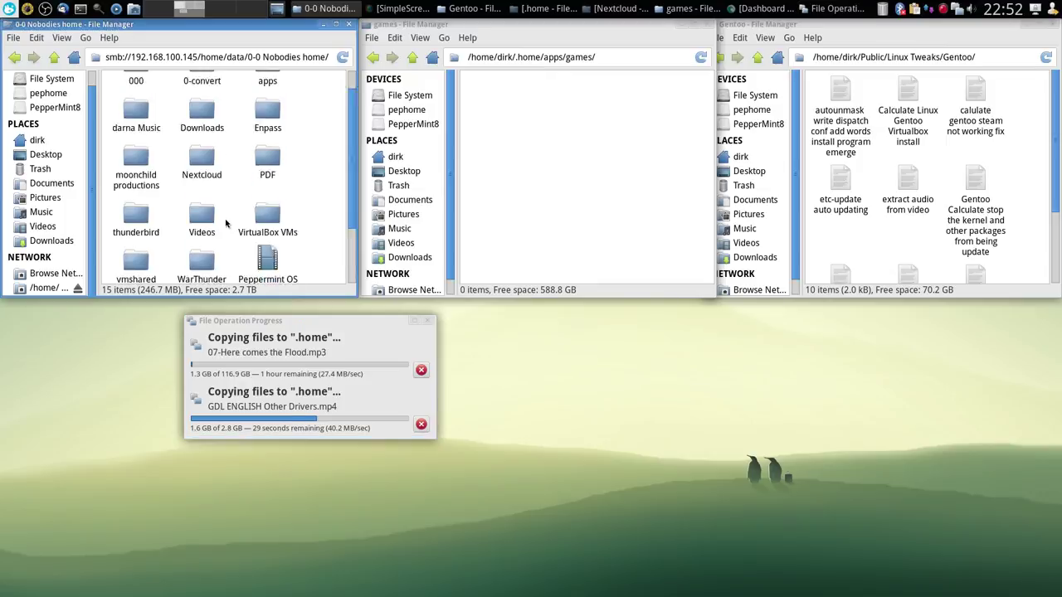
scroll(226, 223, "down", 1)
scroll(228, 222, "up", 1)
scroll(240, 220, "down", 1)
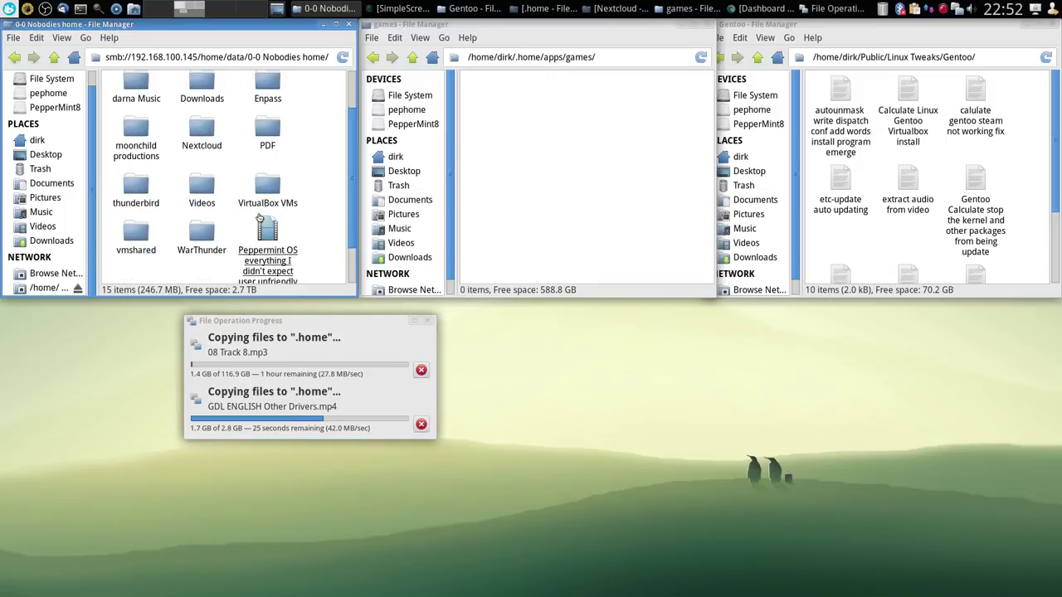
scroll(259, 218, "up", 2)
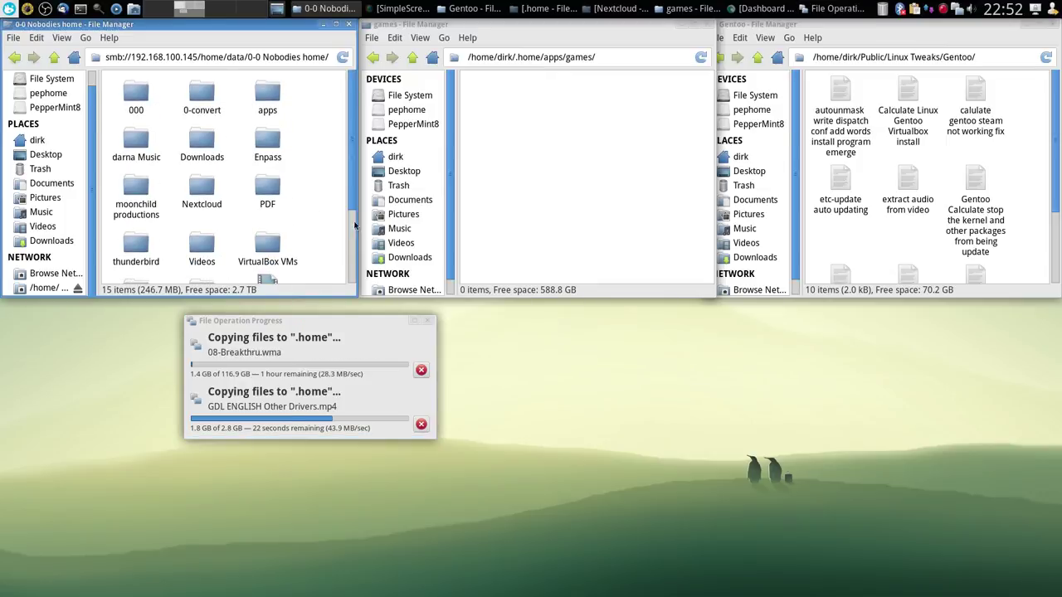
Return to .home/apps and place its window below the network share window, with the copy progress window below the Gentoo window
left_click(413, 56)
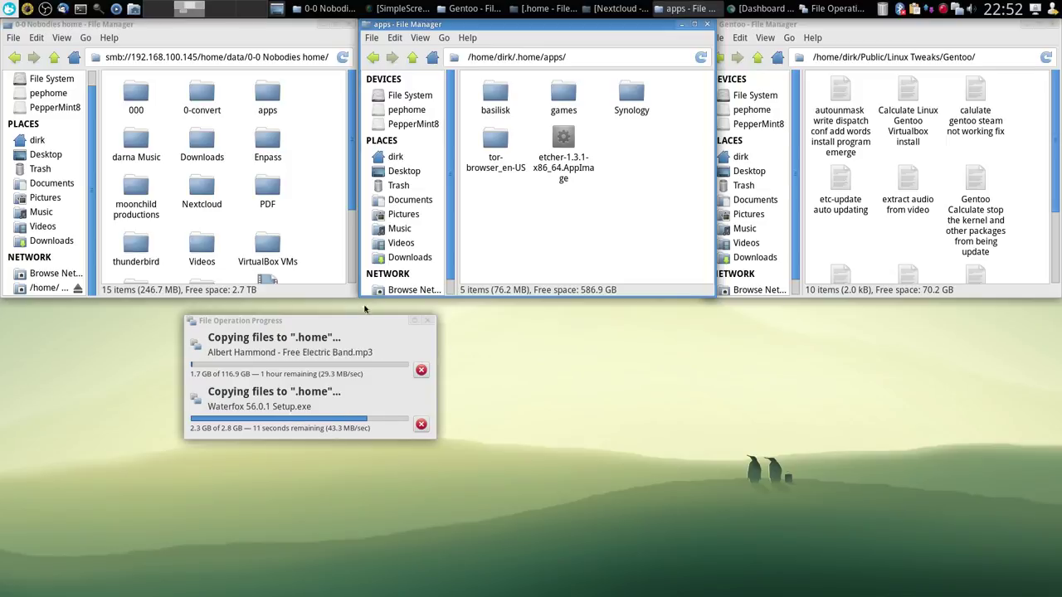
left_click_drag(311, 320, 921, 313)
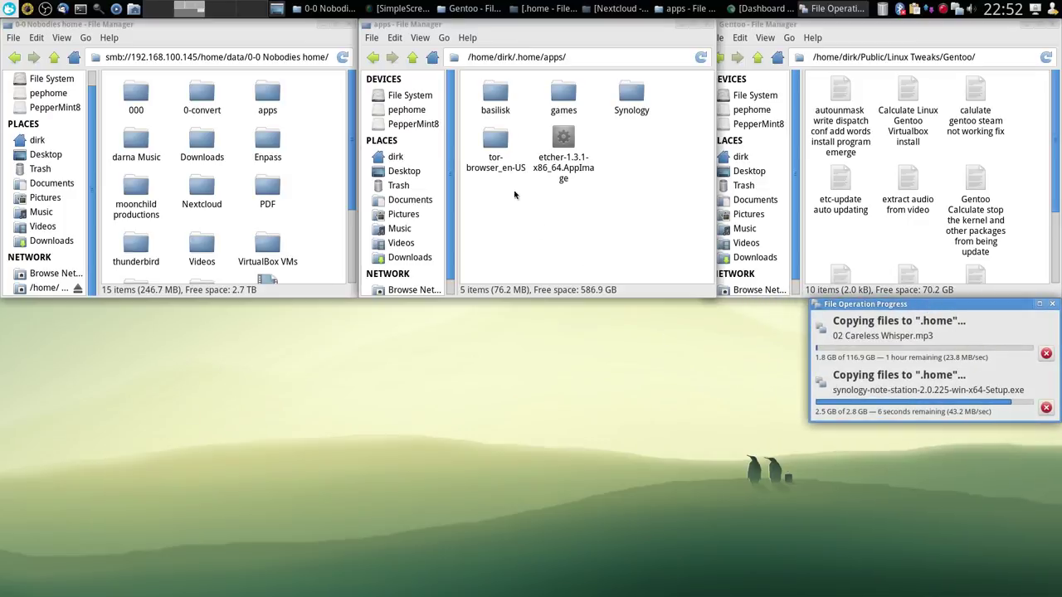
left_click_drag(512, 25, 153, 306)
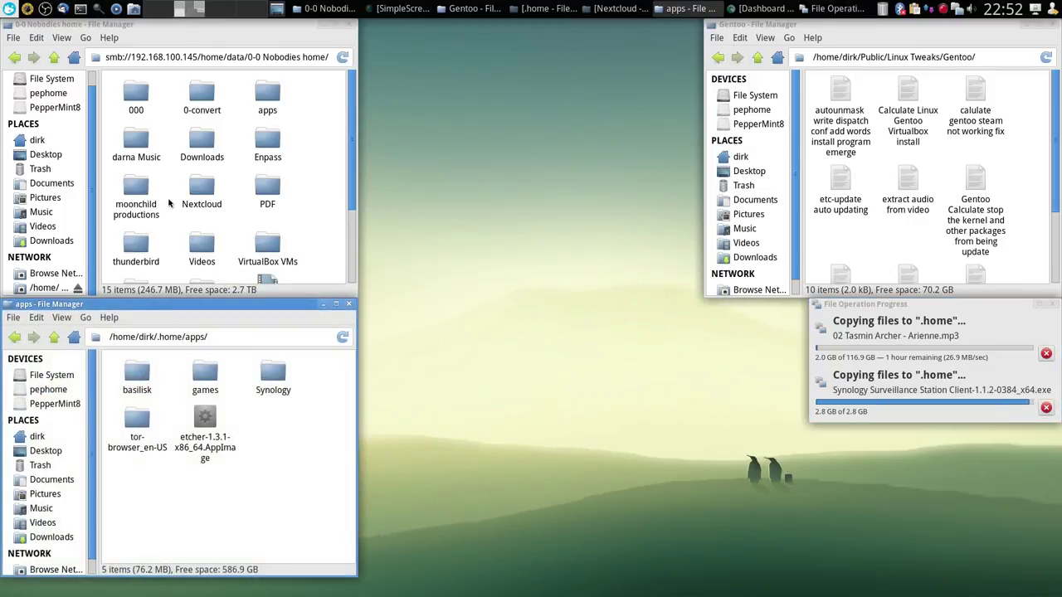
Open the Catfish file search and set its search location to the Linux Tweaks folder in Public
key("super+f")
left_click(427, 205)
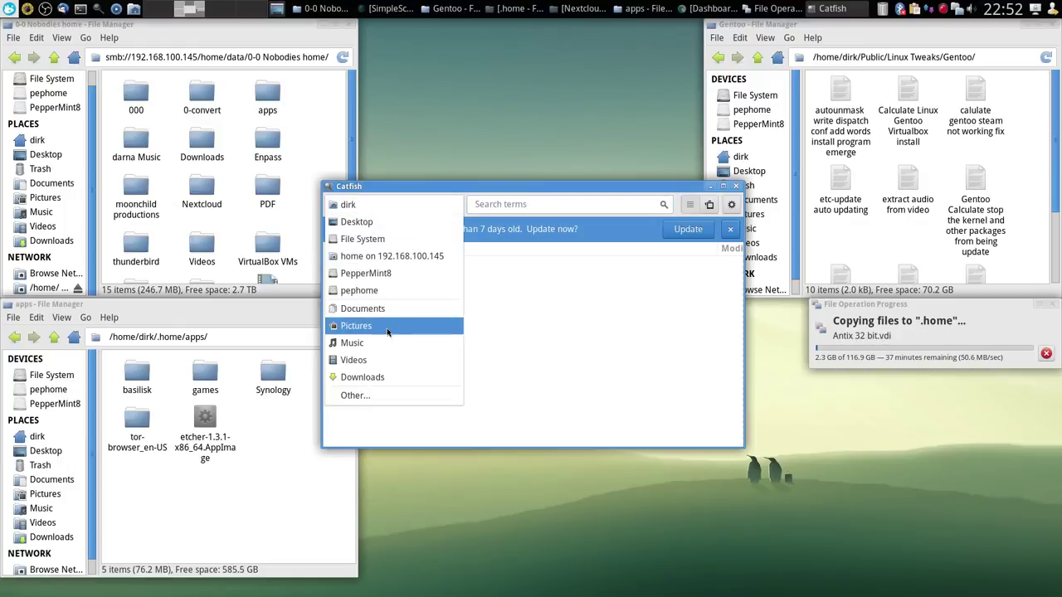
left_click(395, 397)
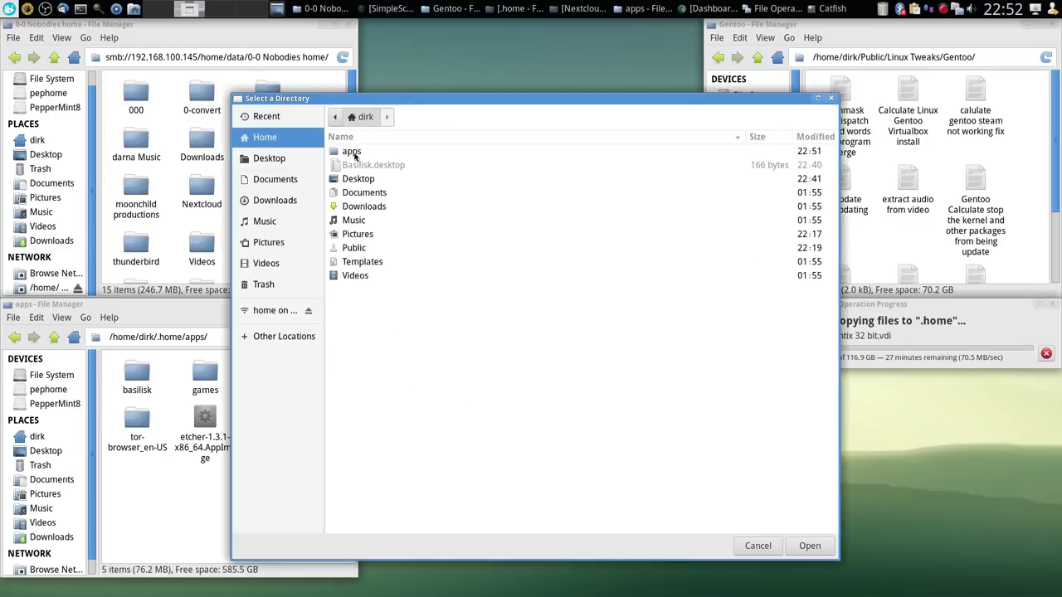
double_click(370, 251)
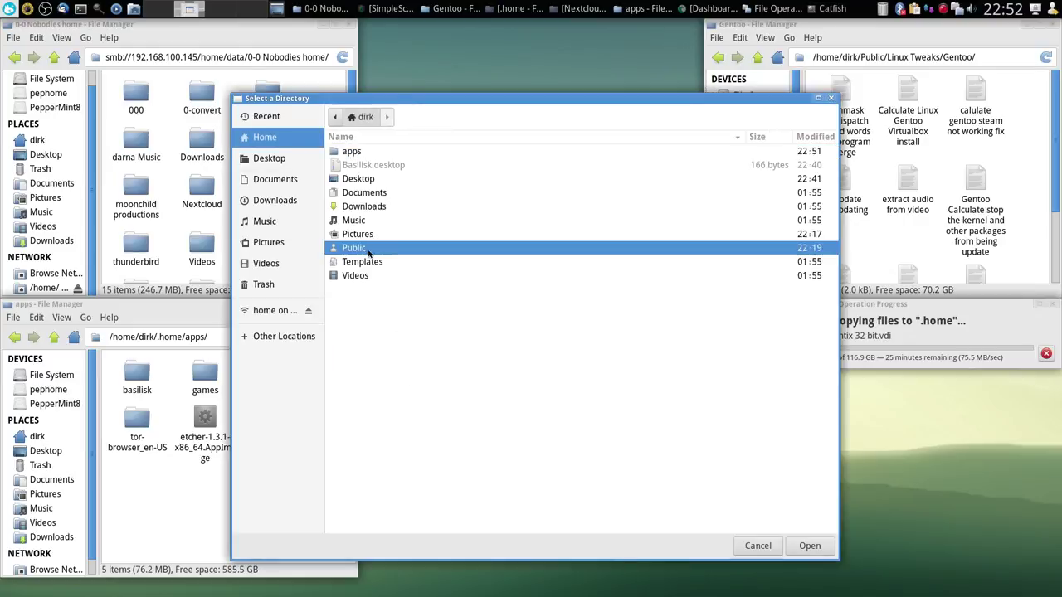
left_click(387, 155)
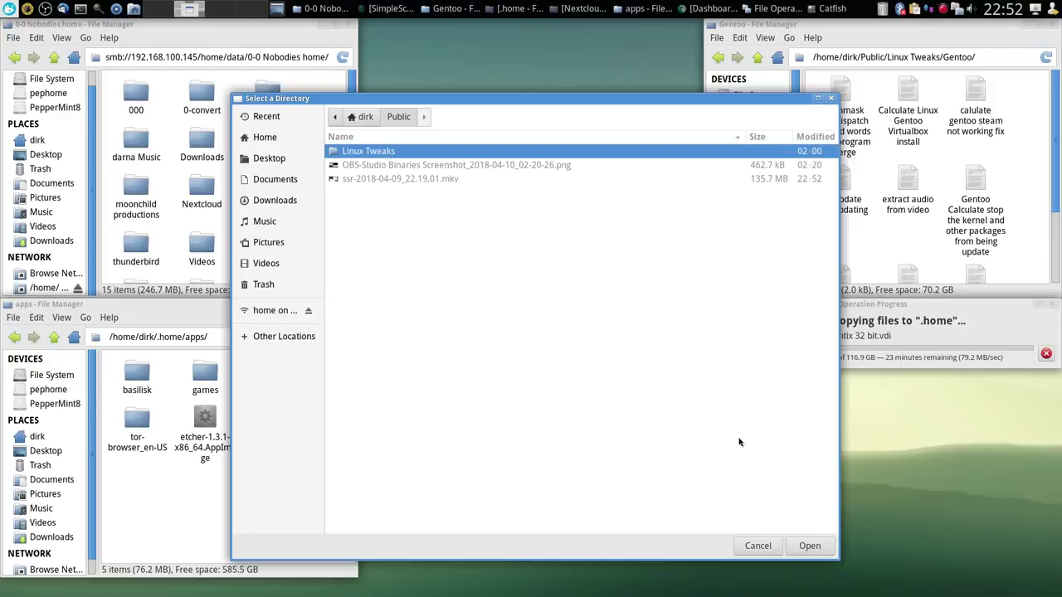
left_click(803, 545)
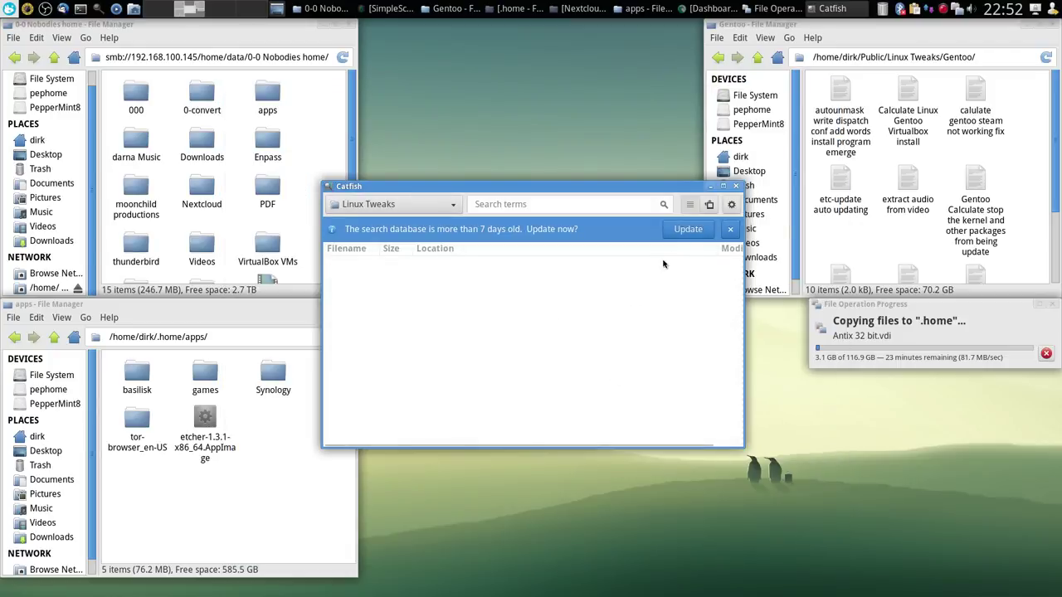
Update the Catfish search database, authorizing it with the administrator password, and close the update dialog
left_click(683, 233)
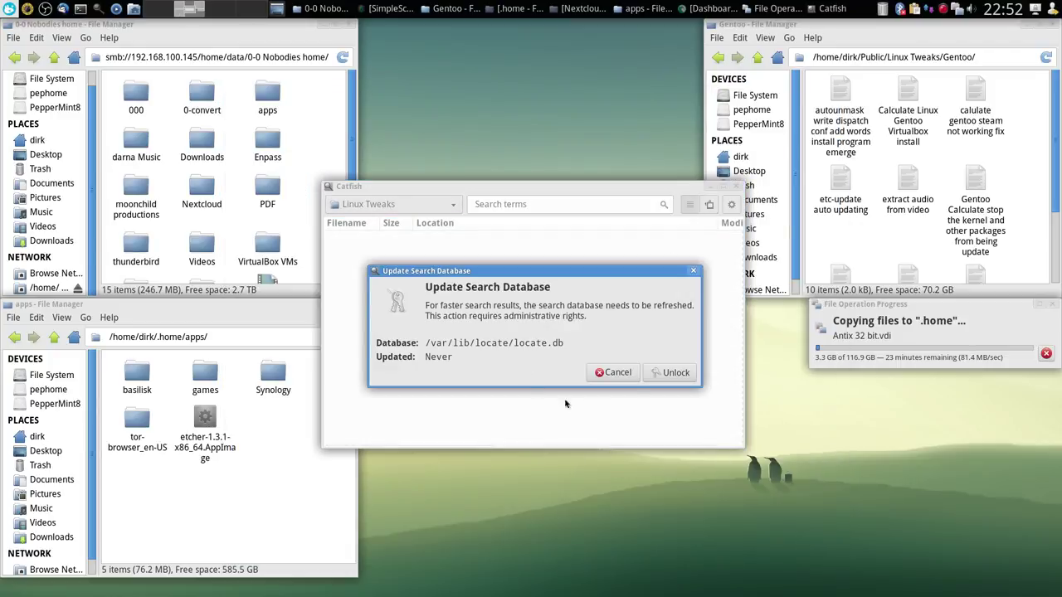
left_click(670, 373)
type("•")
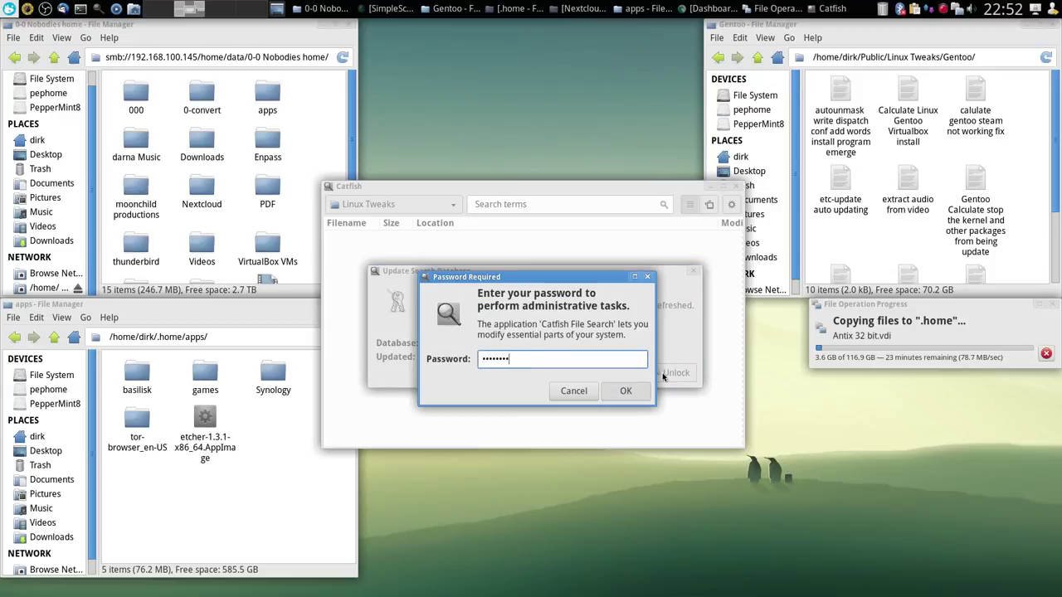
key("Return")
left_click_drag(532, 272, 570, 229)
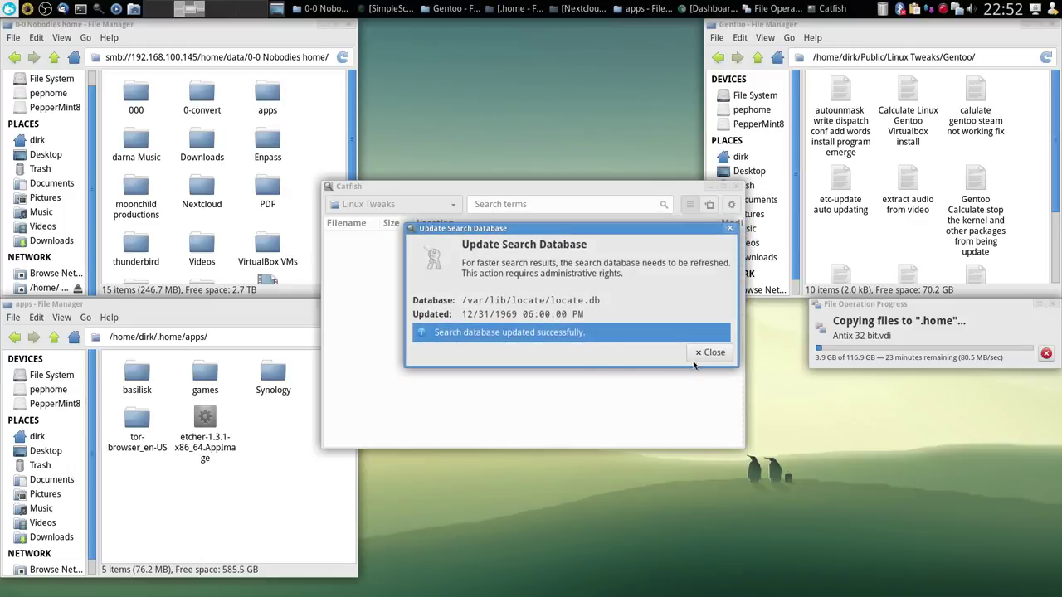
left_click(711, 353)
Search Linux Tweaks for "virtualbox", open the Calculate Linux Gentoo Virtualbox install note and place it over the search results
left_click(513, 204)
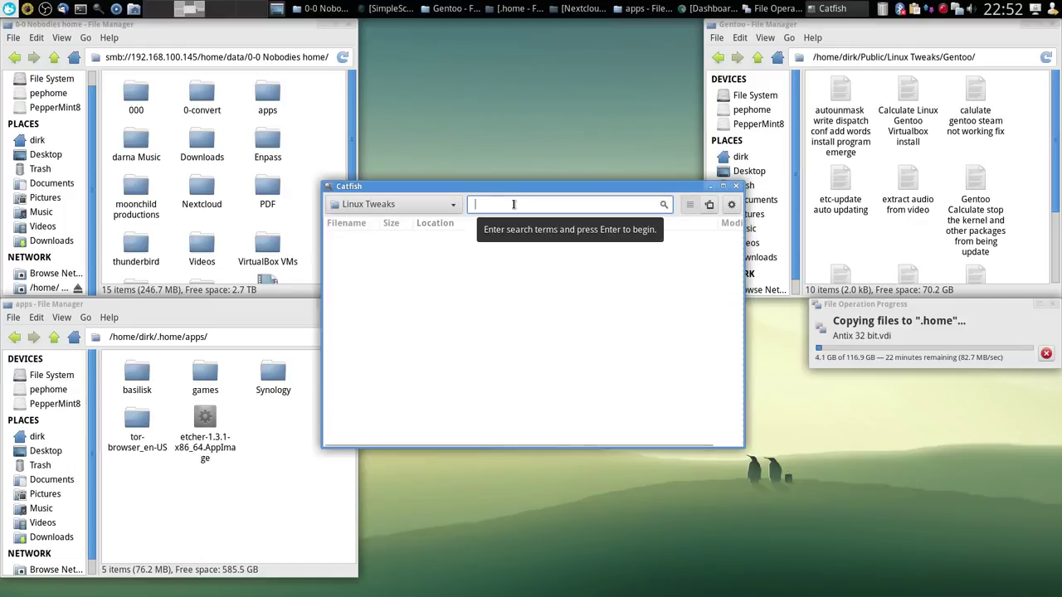
type("virtualbox")
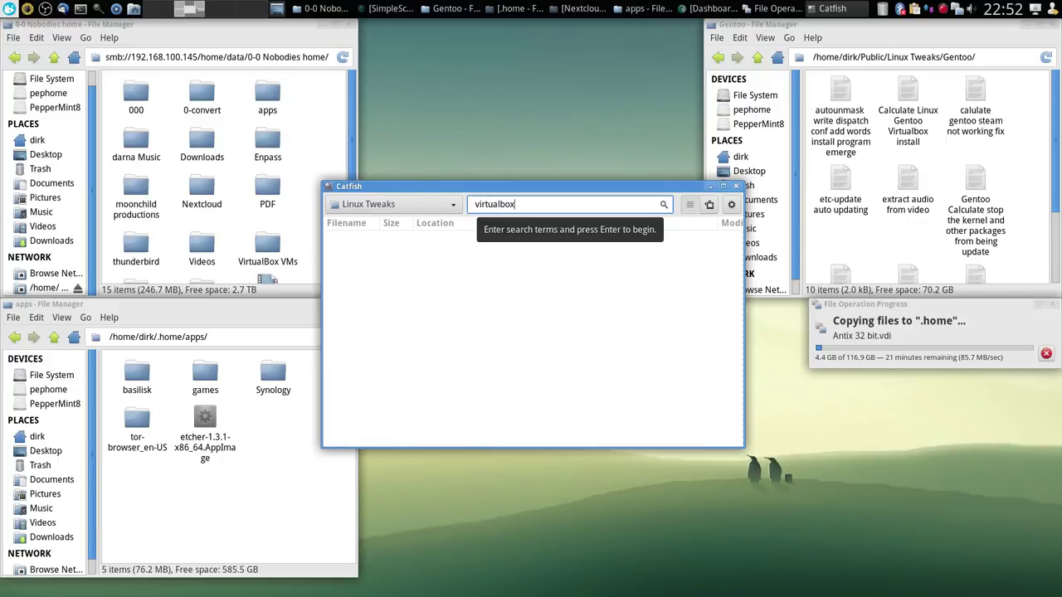
key("Return")
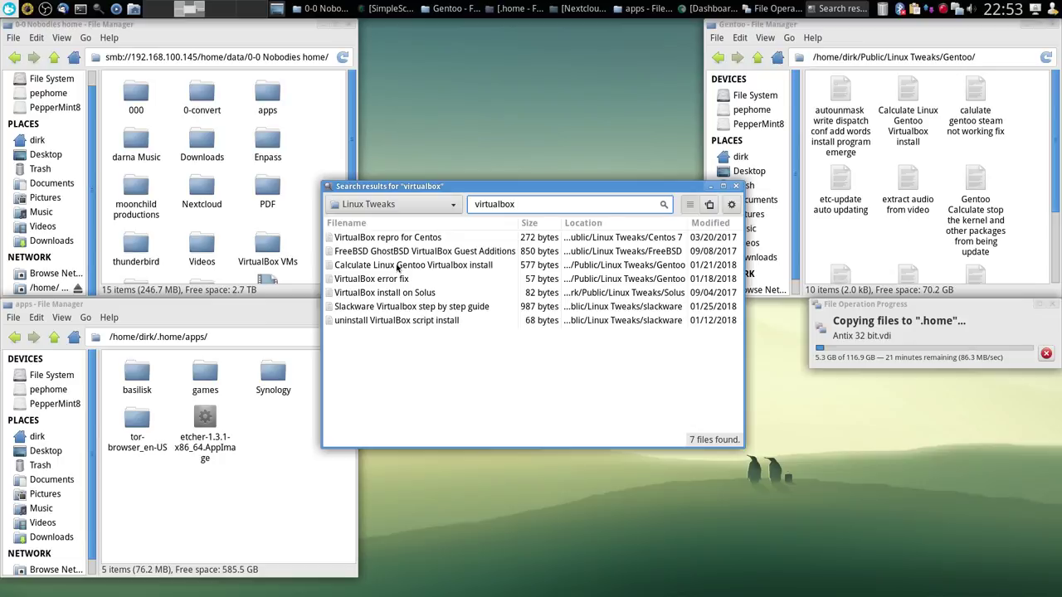
double_click(398, 266)
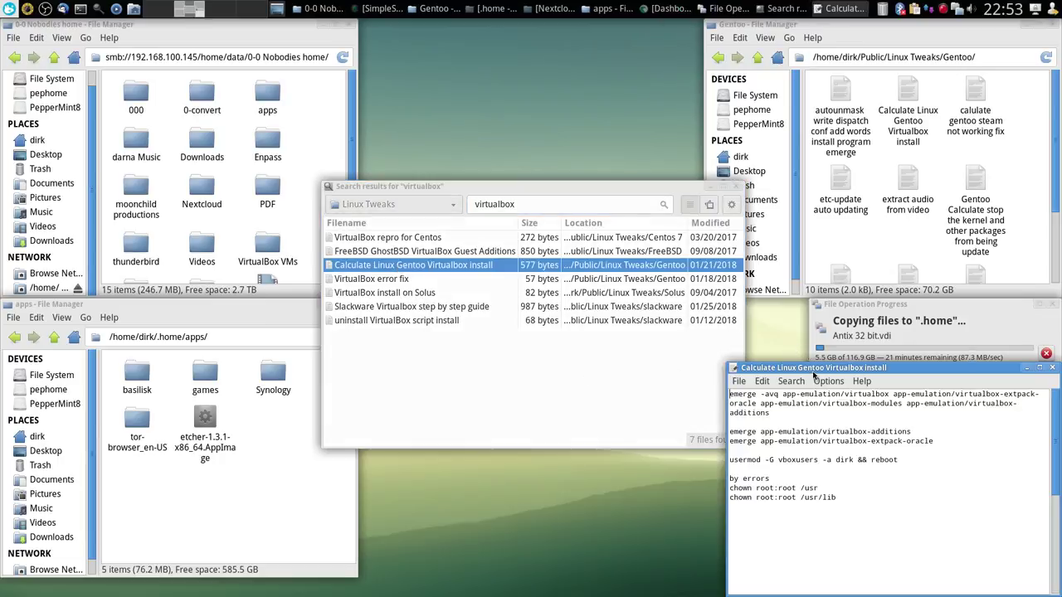
left_click_drag(814, 375, 547, 168)
Set the note editor's font size to 12
left_click(495, 175)
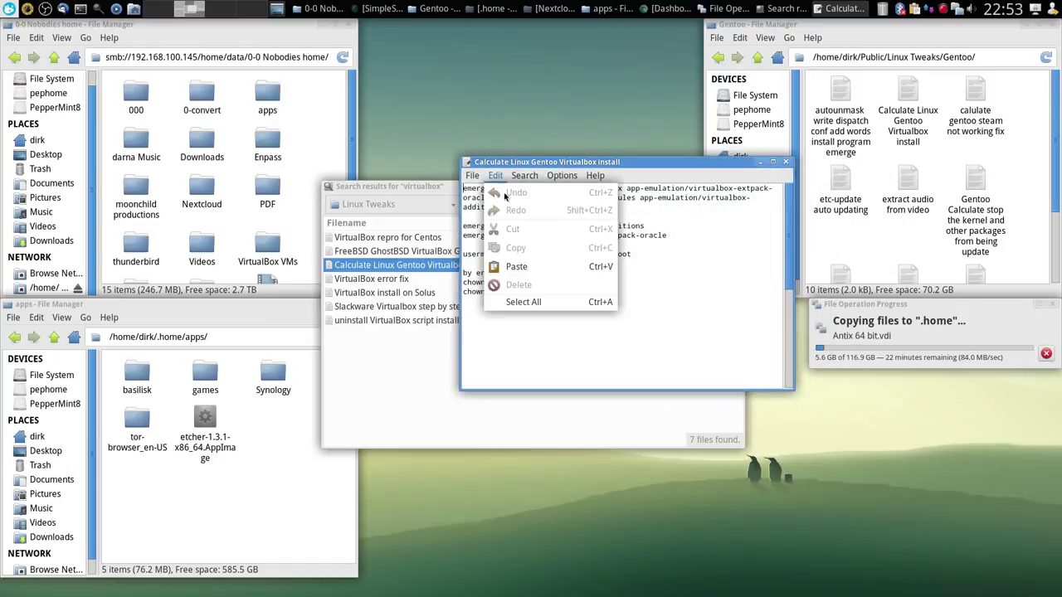
left_click(569, 190)
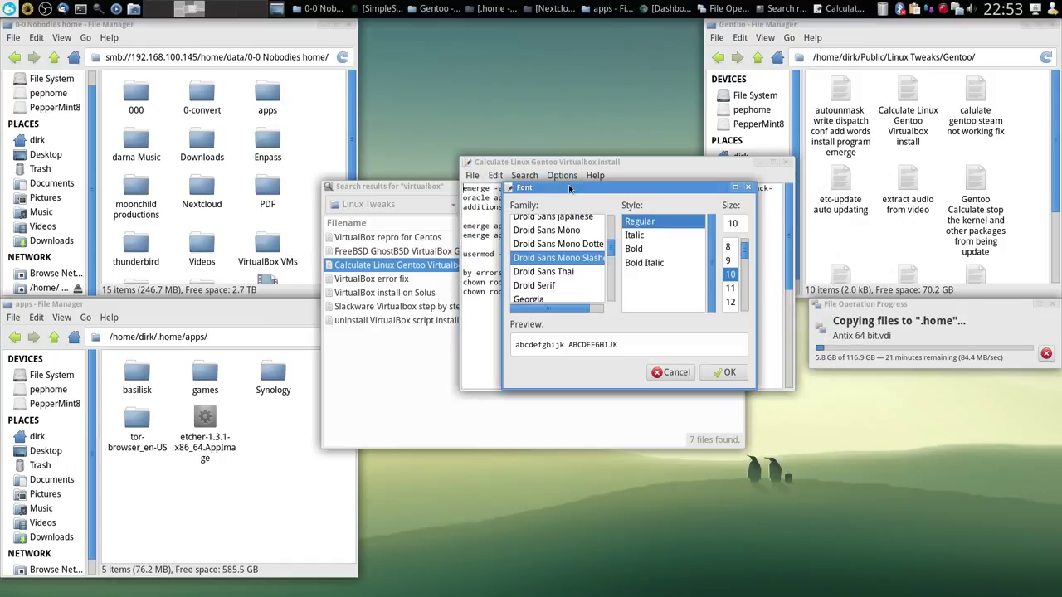
left_click(730, 302)
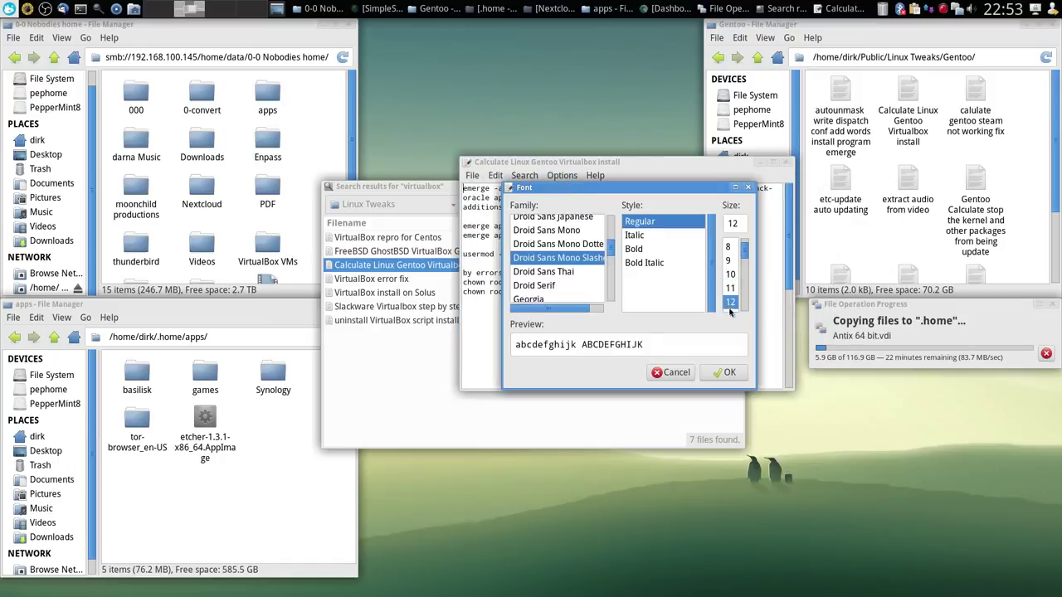
left_click(728, 372)
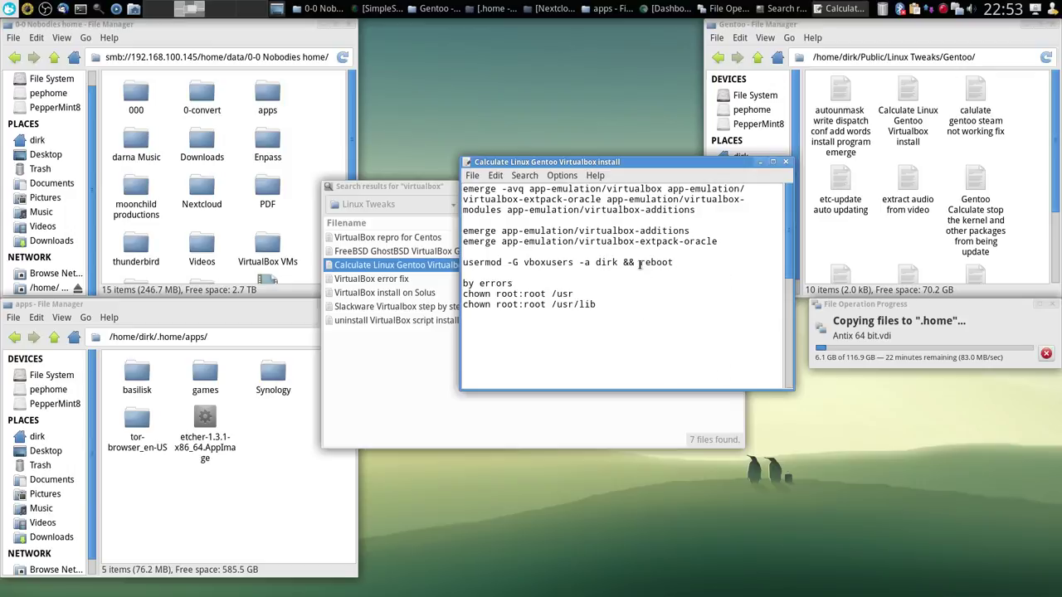
Set the note editor's font size to 14 and widen its window so the long emerge command wraps less
left_click(563, 176)
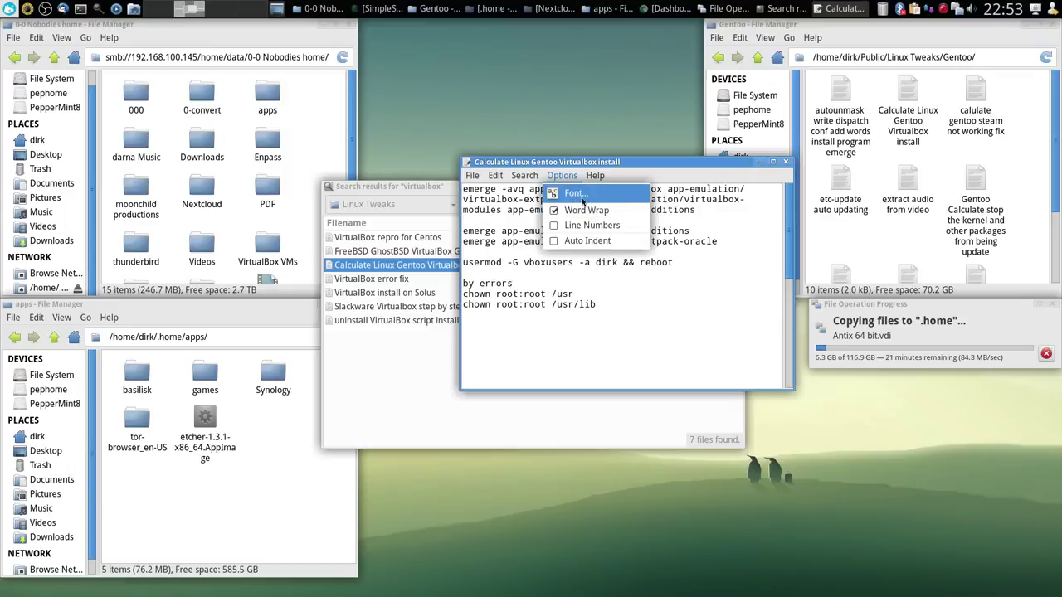
left_click(582, 195)
left_click(730, 302)
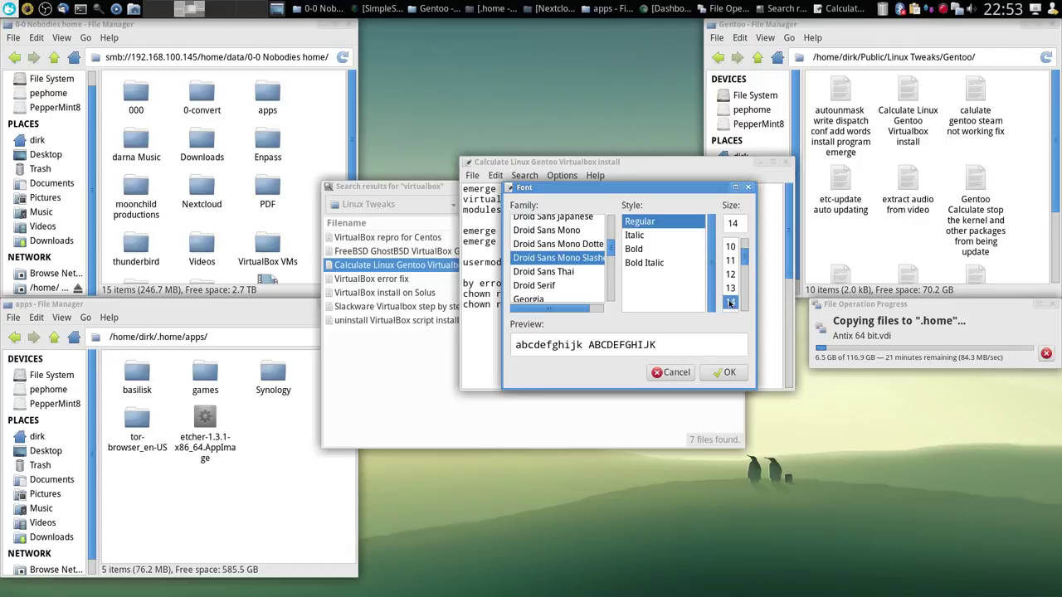
left_click(722, 373)
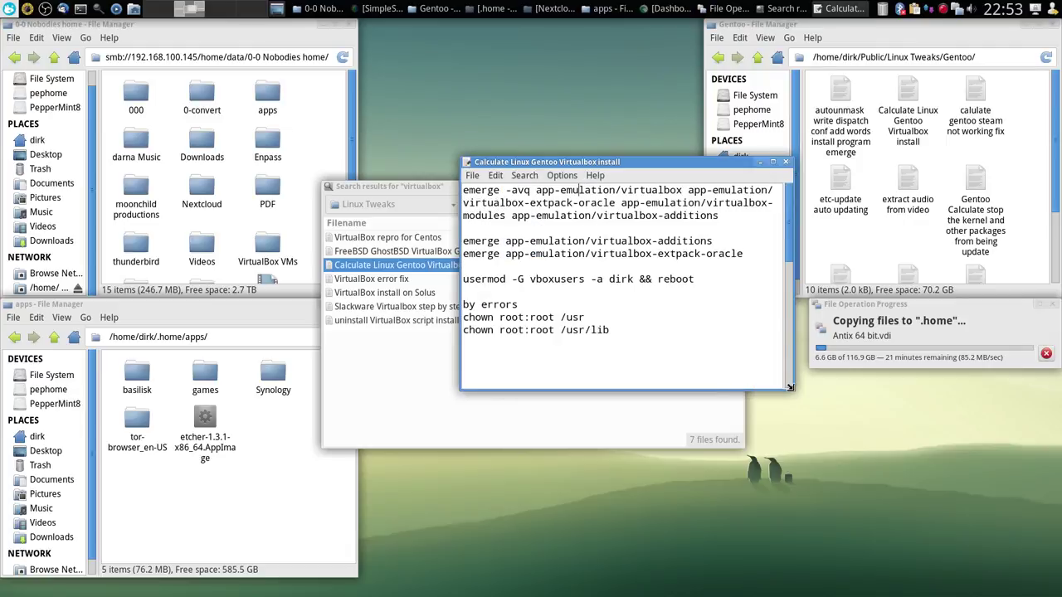
left_click_drag(790, 387, 1019, 391)
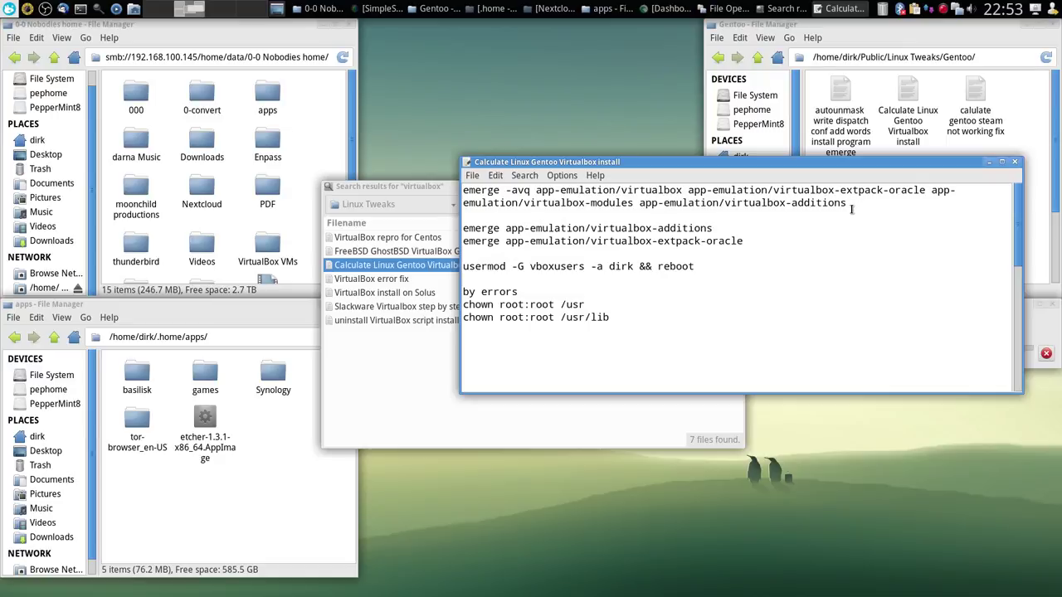
Copy the full emerge -avq command for VirtualBox, its extension pack, modules and additions from the note
left_click_drag(846, 204, 464, 192)
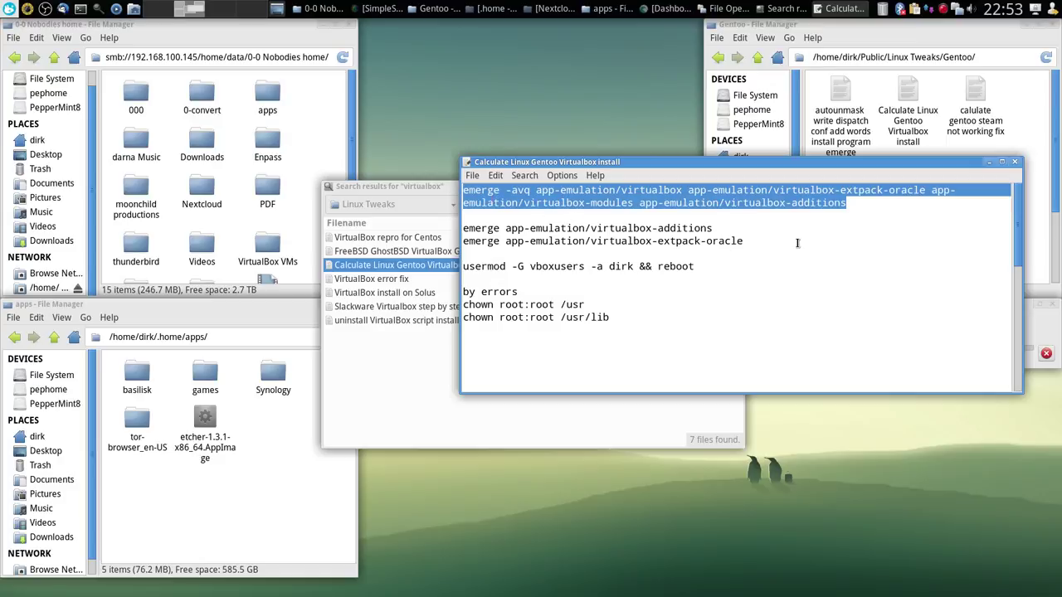
right_click(682, 195)
left_click(705, 222)
Open a terminal and switch to the root account with su, entering the root password
left_click(80, 8)
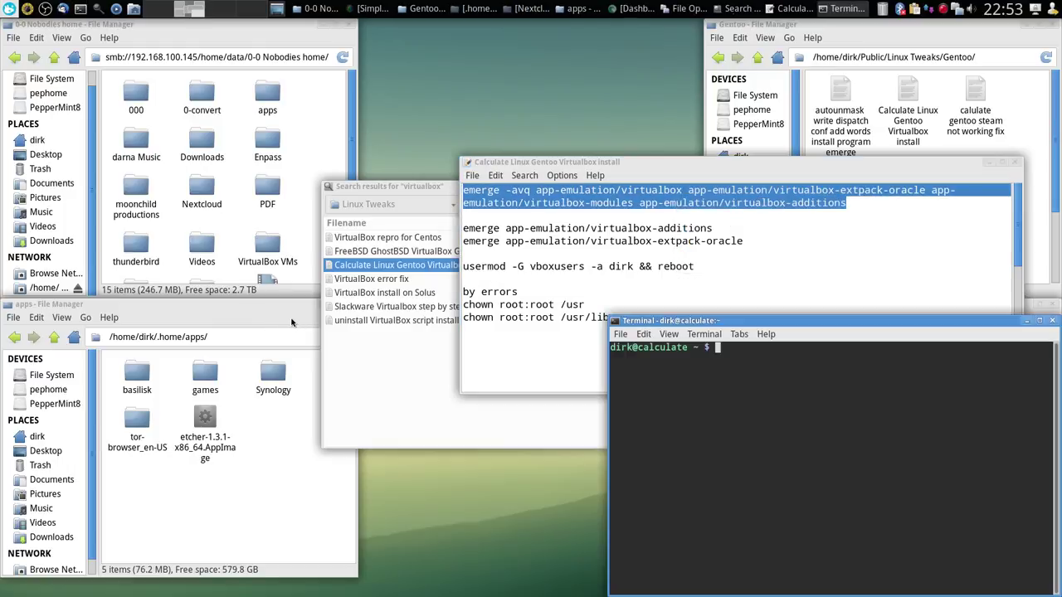
type("su")
key("Return")
key("Return")
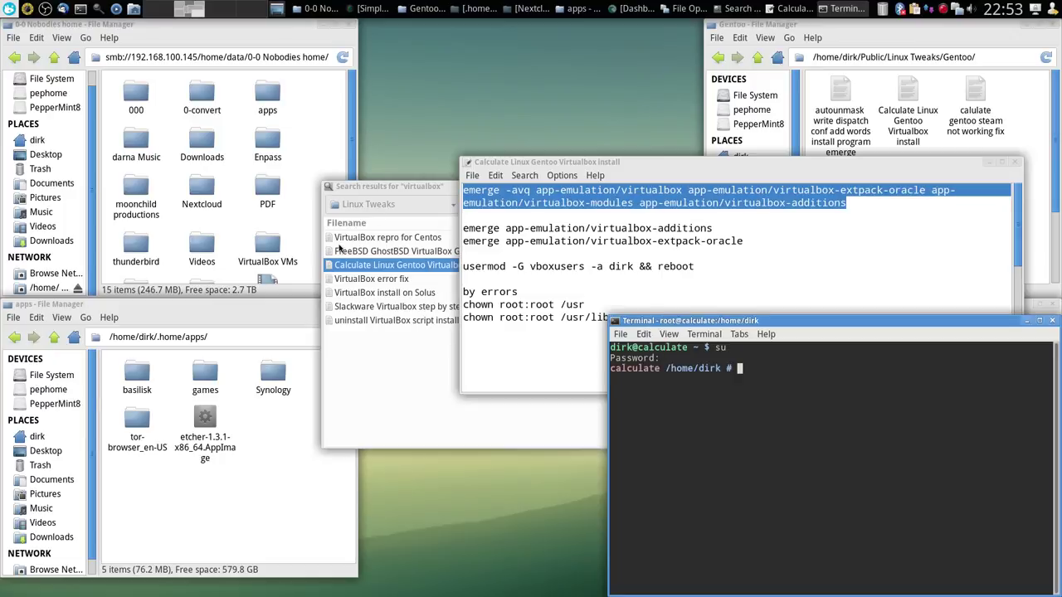
Paste the copied emerge command for the VirtualBox packages into the root terminal and run it
right_click(767, 402)
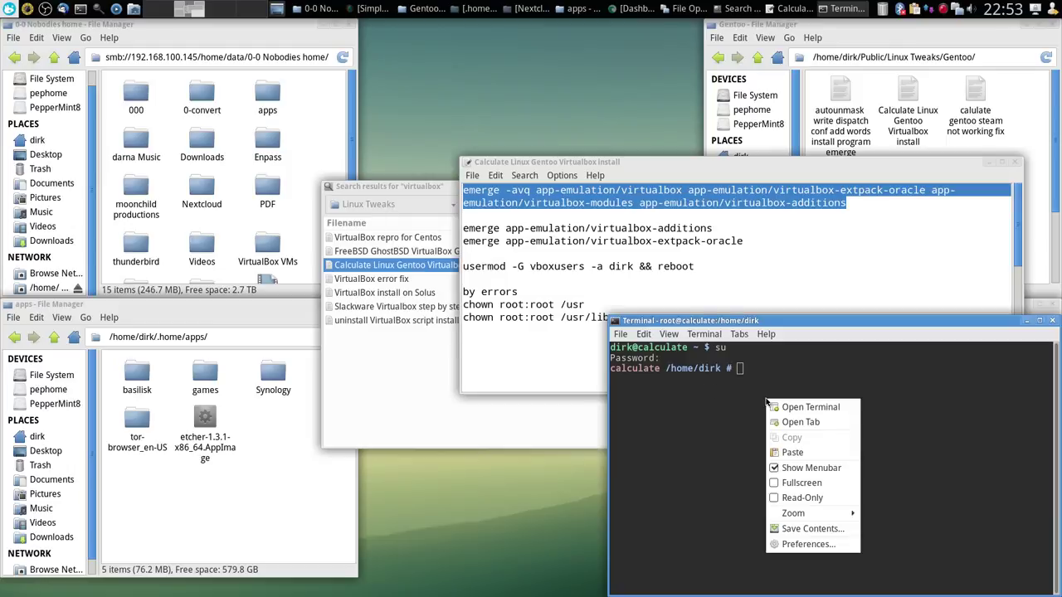
left_click(809, 452)
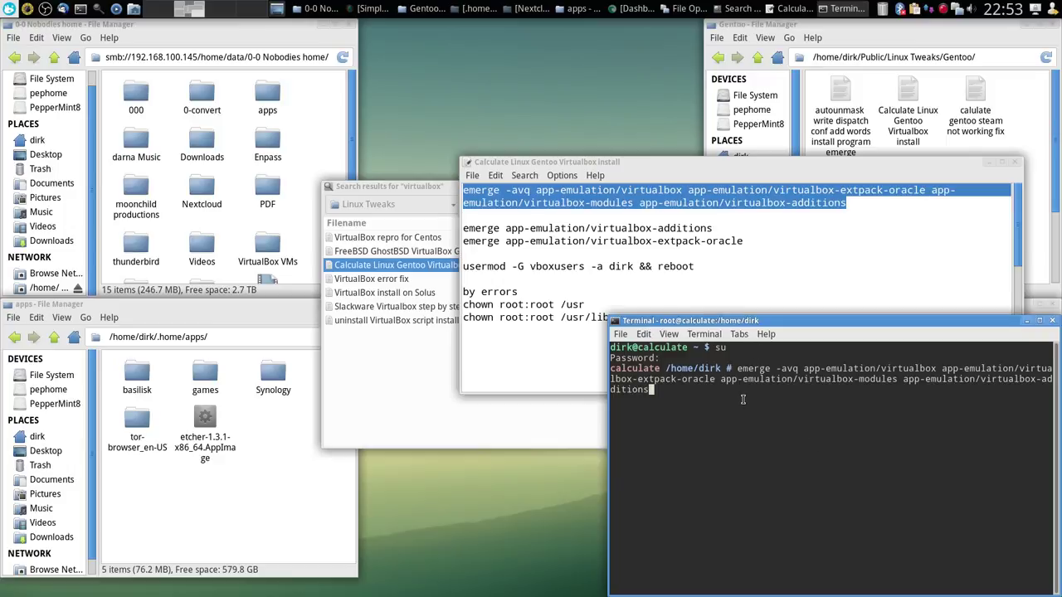
key("Return")
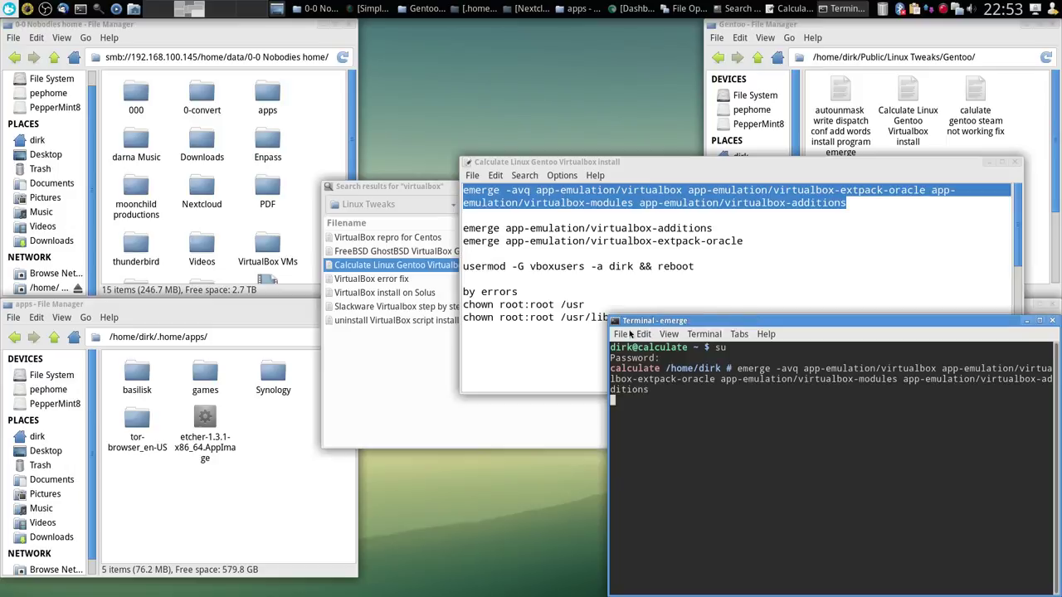
Move the note and search results windows clear of the terminal, and place the copy progress window between the network share and Gentoo windows
left_click_drag(764, 161, 293, 102)
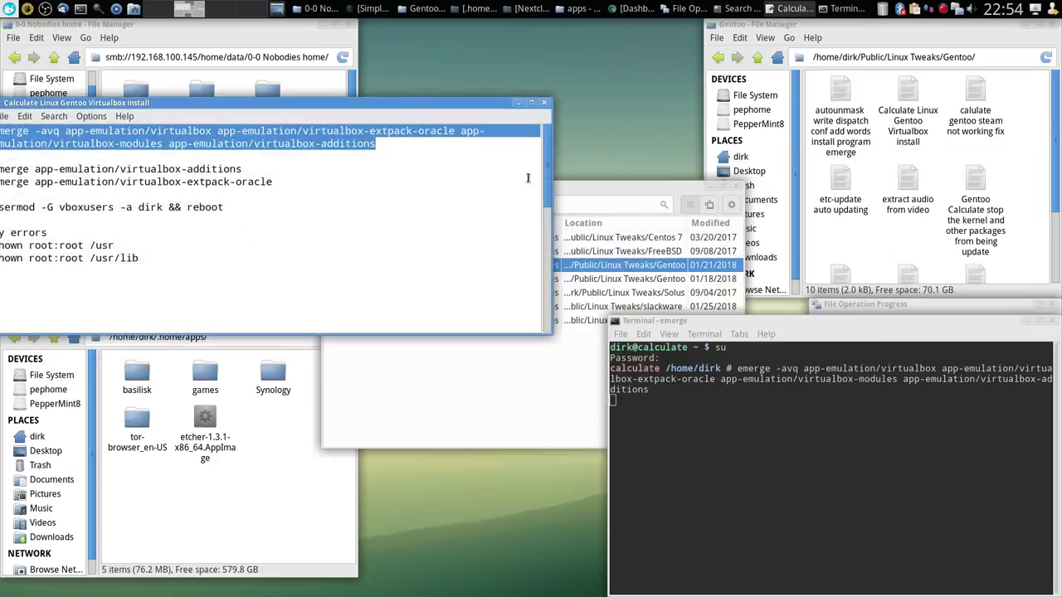
left_click(597, 192)
left_click_drag(597, 191, 308, 258)
left_click_drag(934, 305, 578, 28)
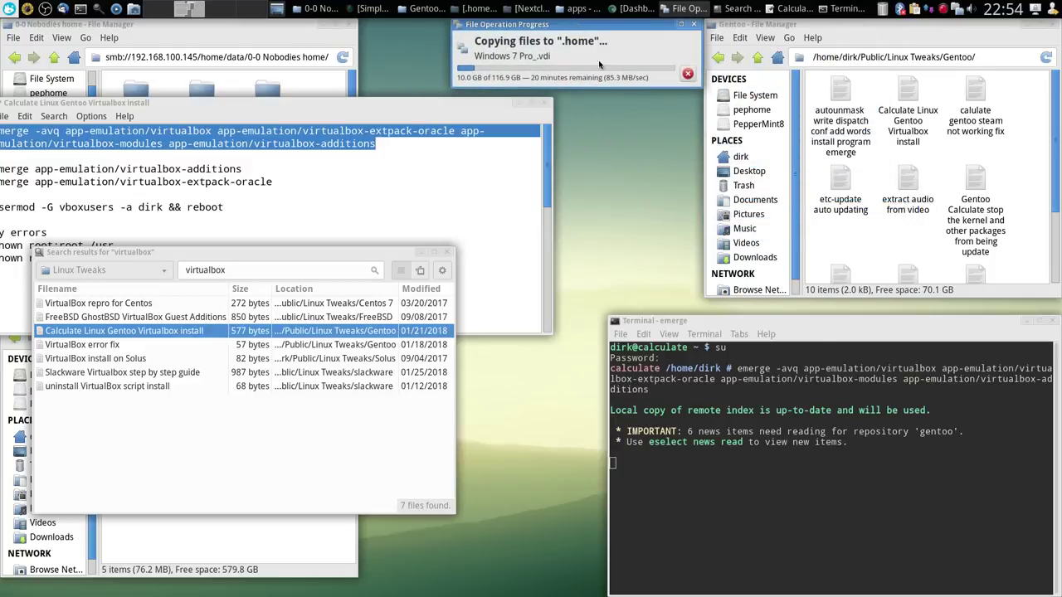